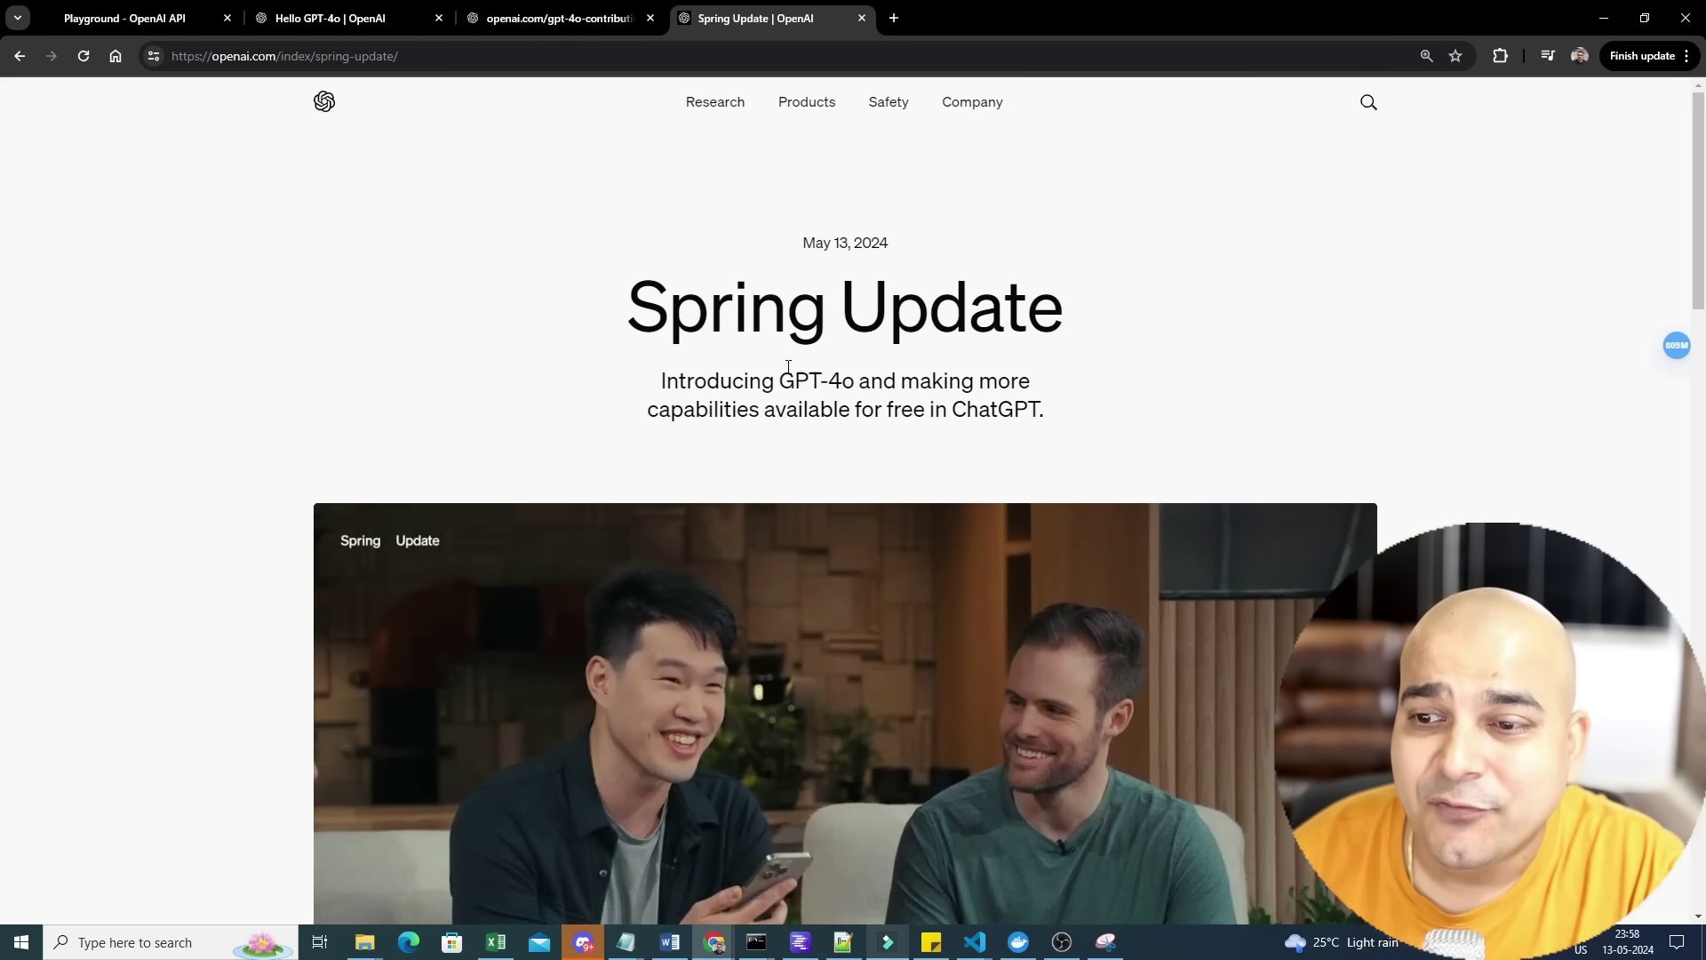
Highlight the GPT-4o subtitle, heading and 'audio, vision, and text in real time' phrase.
mouse_move(782, 384)
left_mouse_down()
mouse_move(1042, 371)
mouse_move(1016, 411)
mouse_move(1077, 427)
left_mouse_up()
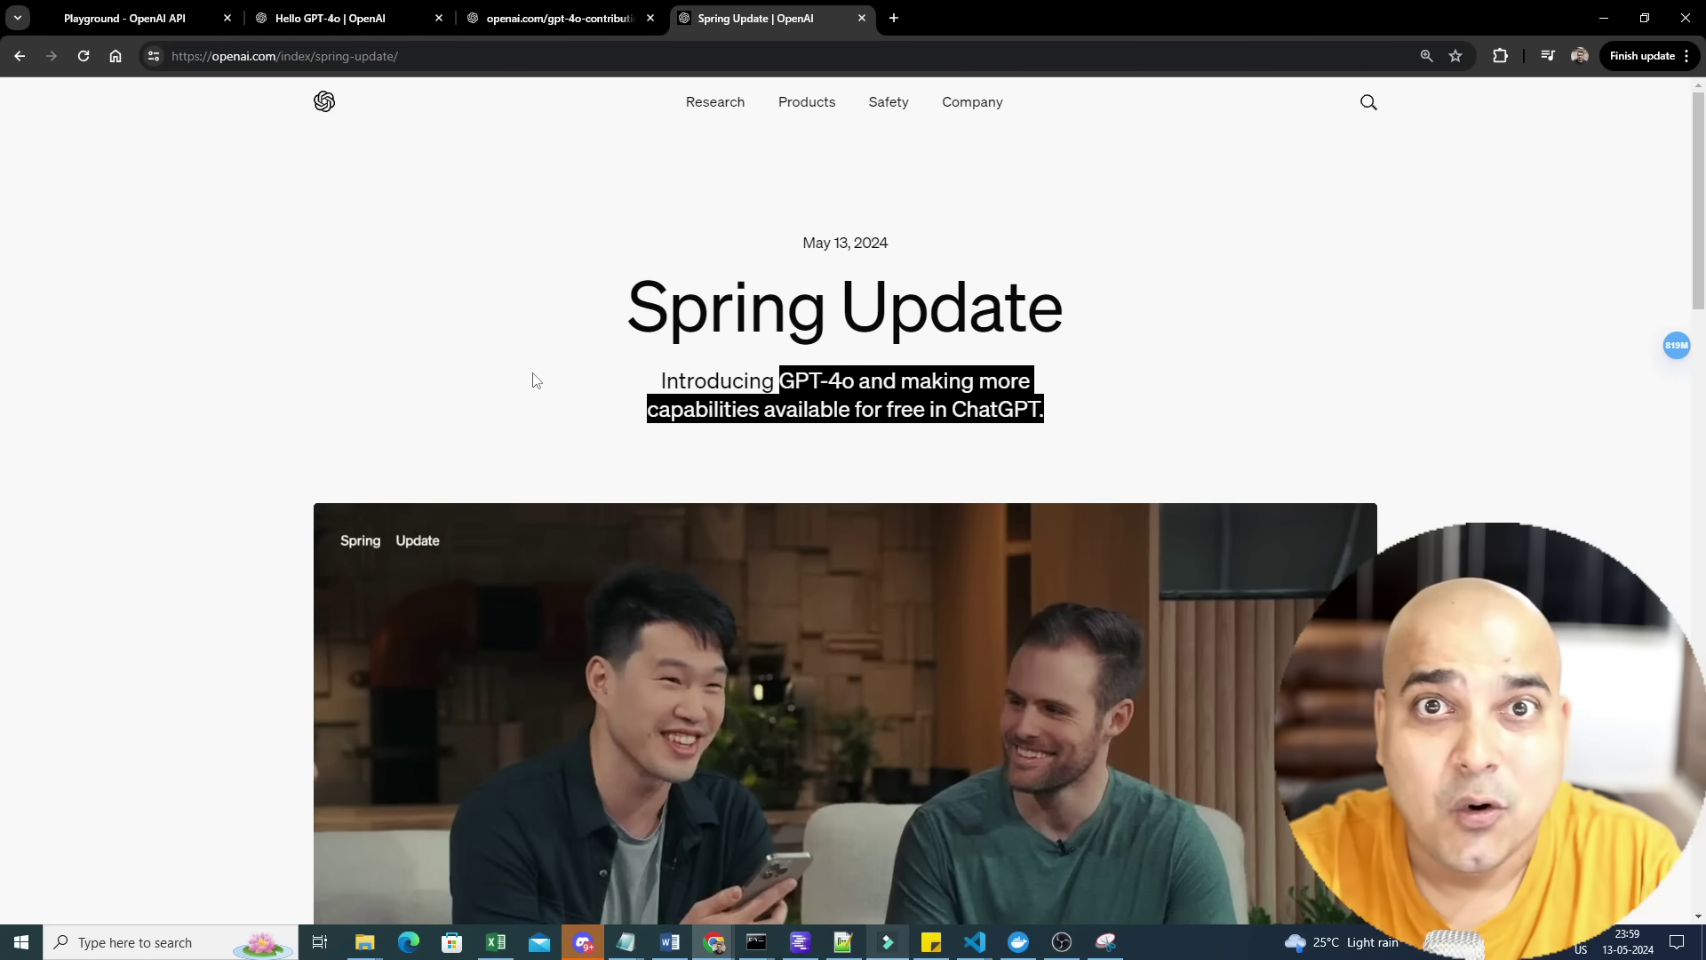
left_click(457, 405)
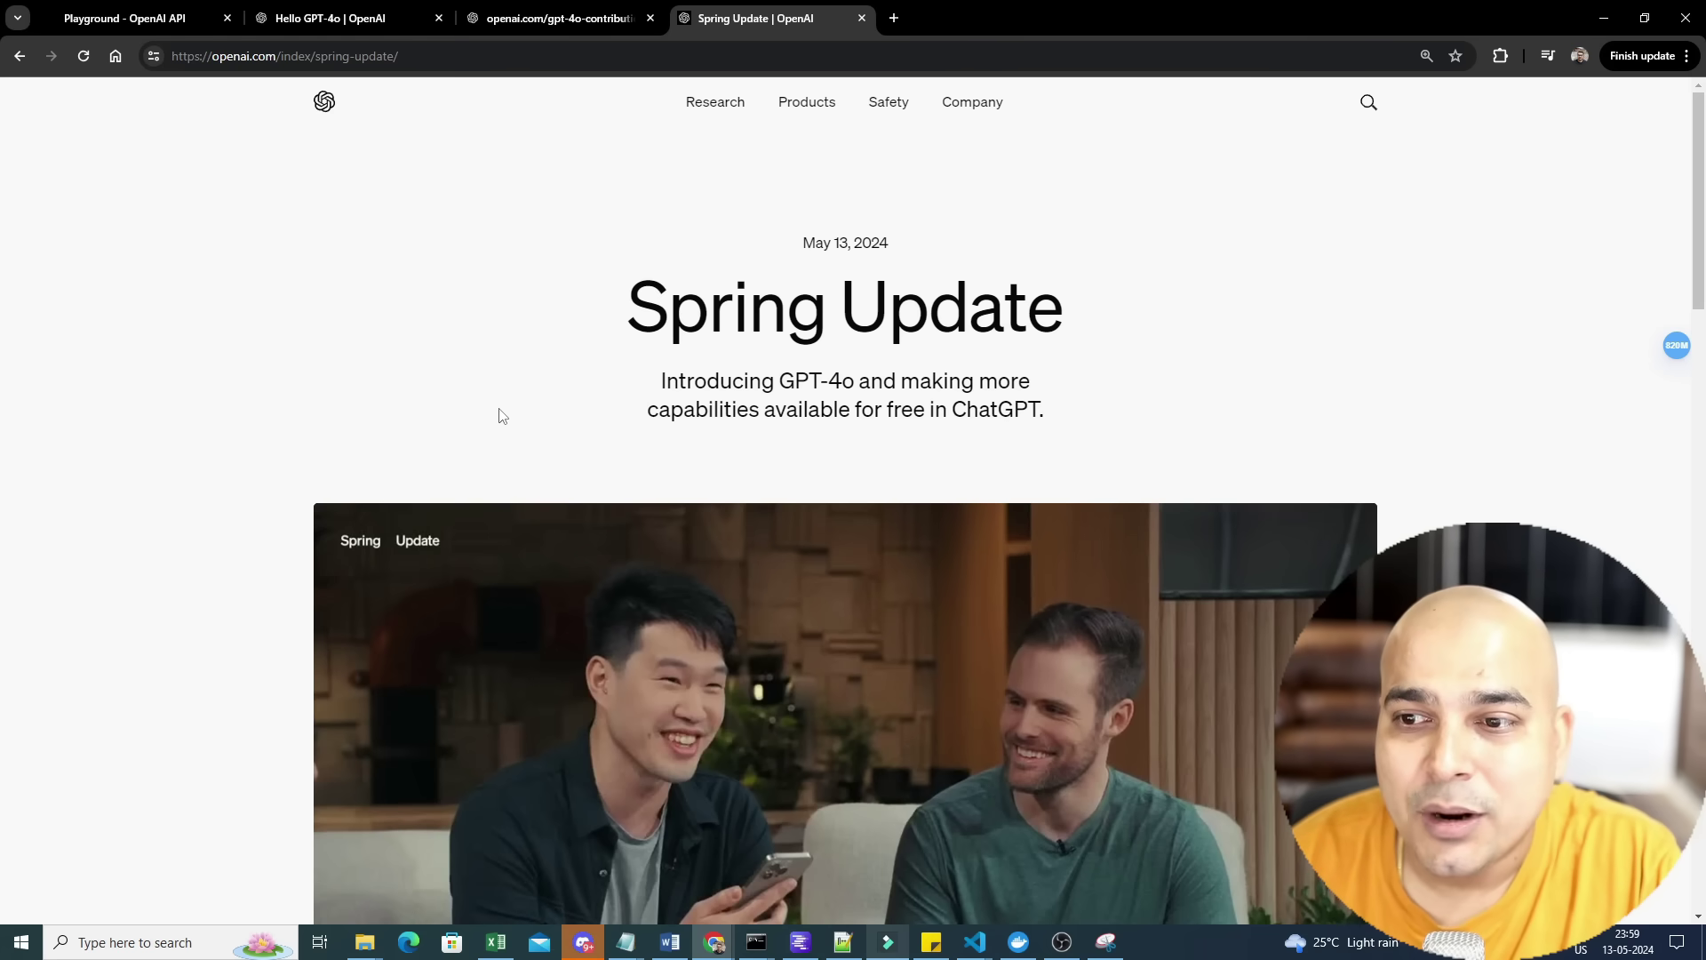
scroll(499, 416, "down", 5)
scroll(375, 570, "down", 2)
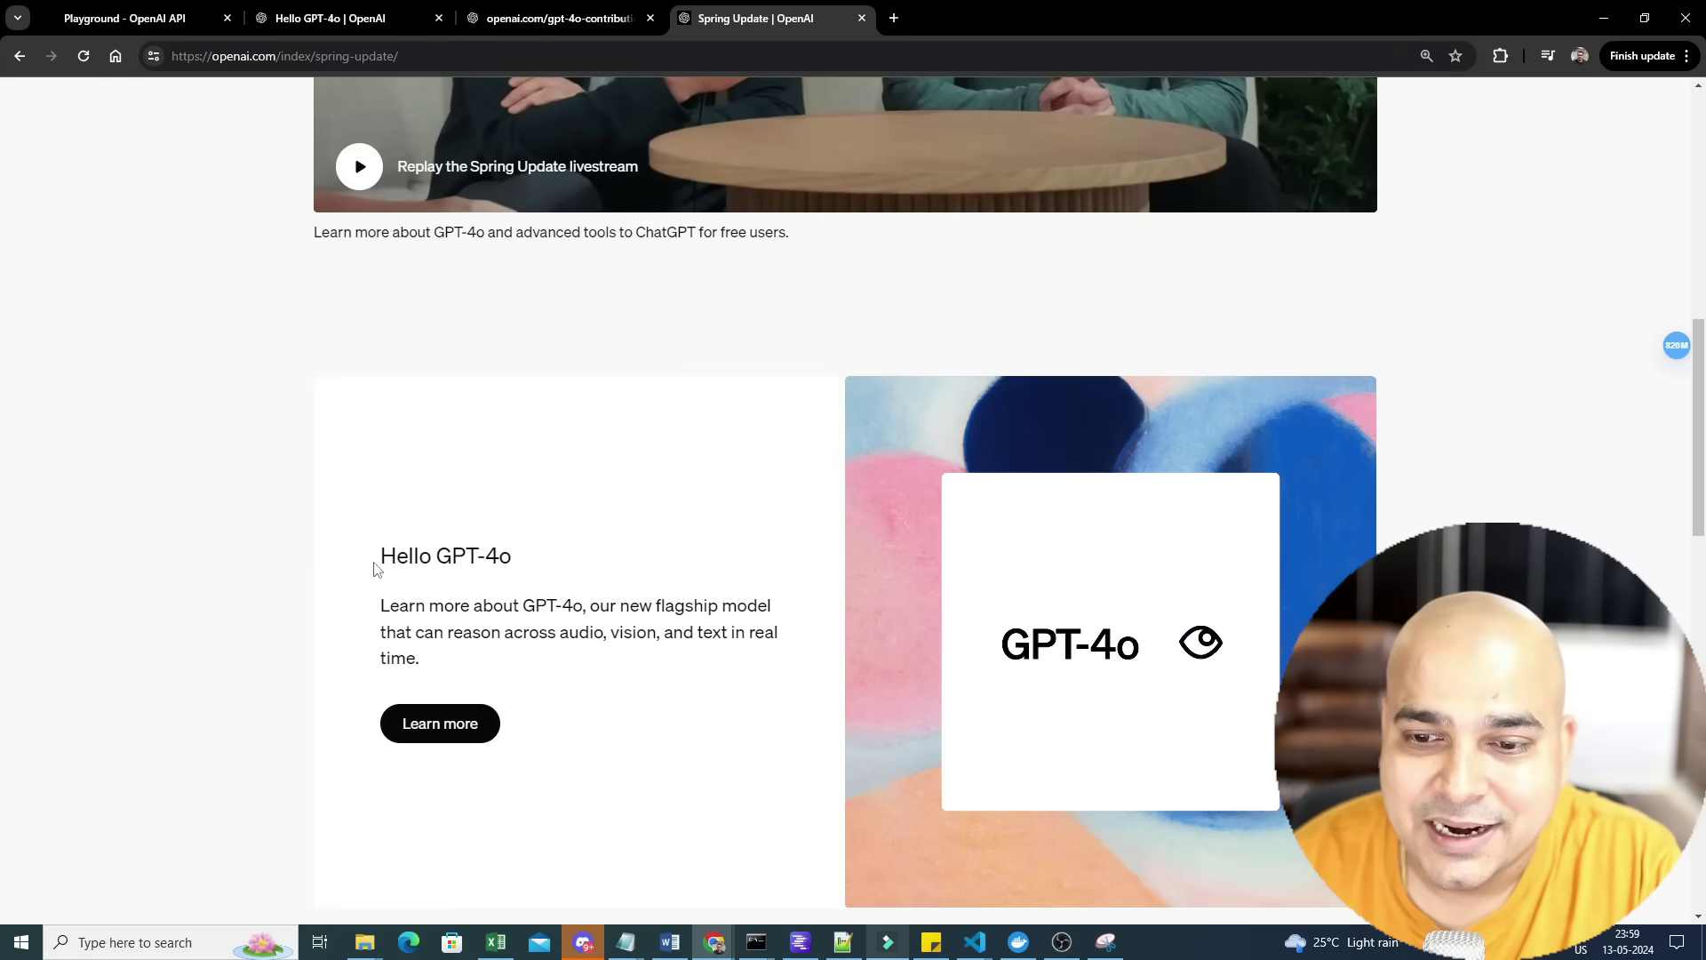
scroll(374, 573, "down", 2)
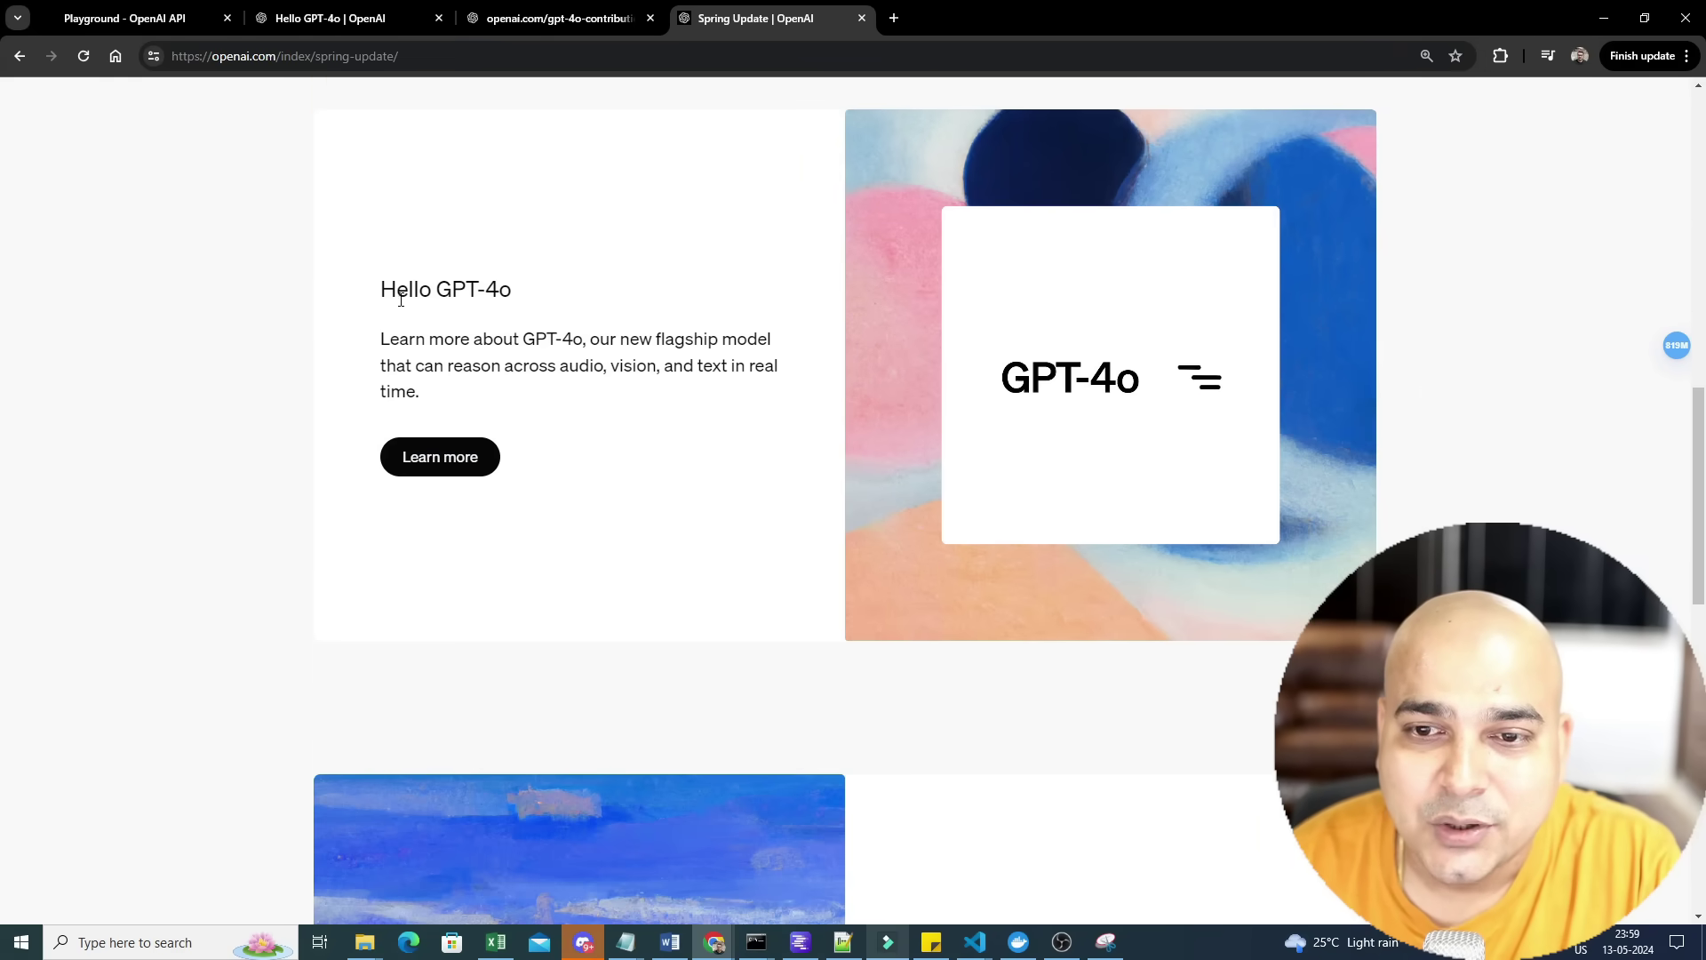
left_click_drag(395, 296, 764, 389)
left_click(487, 345)
left_click(571, 371)
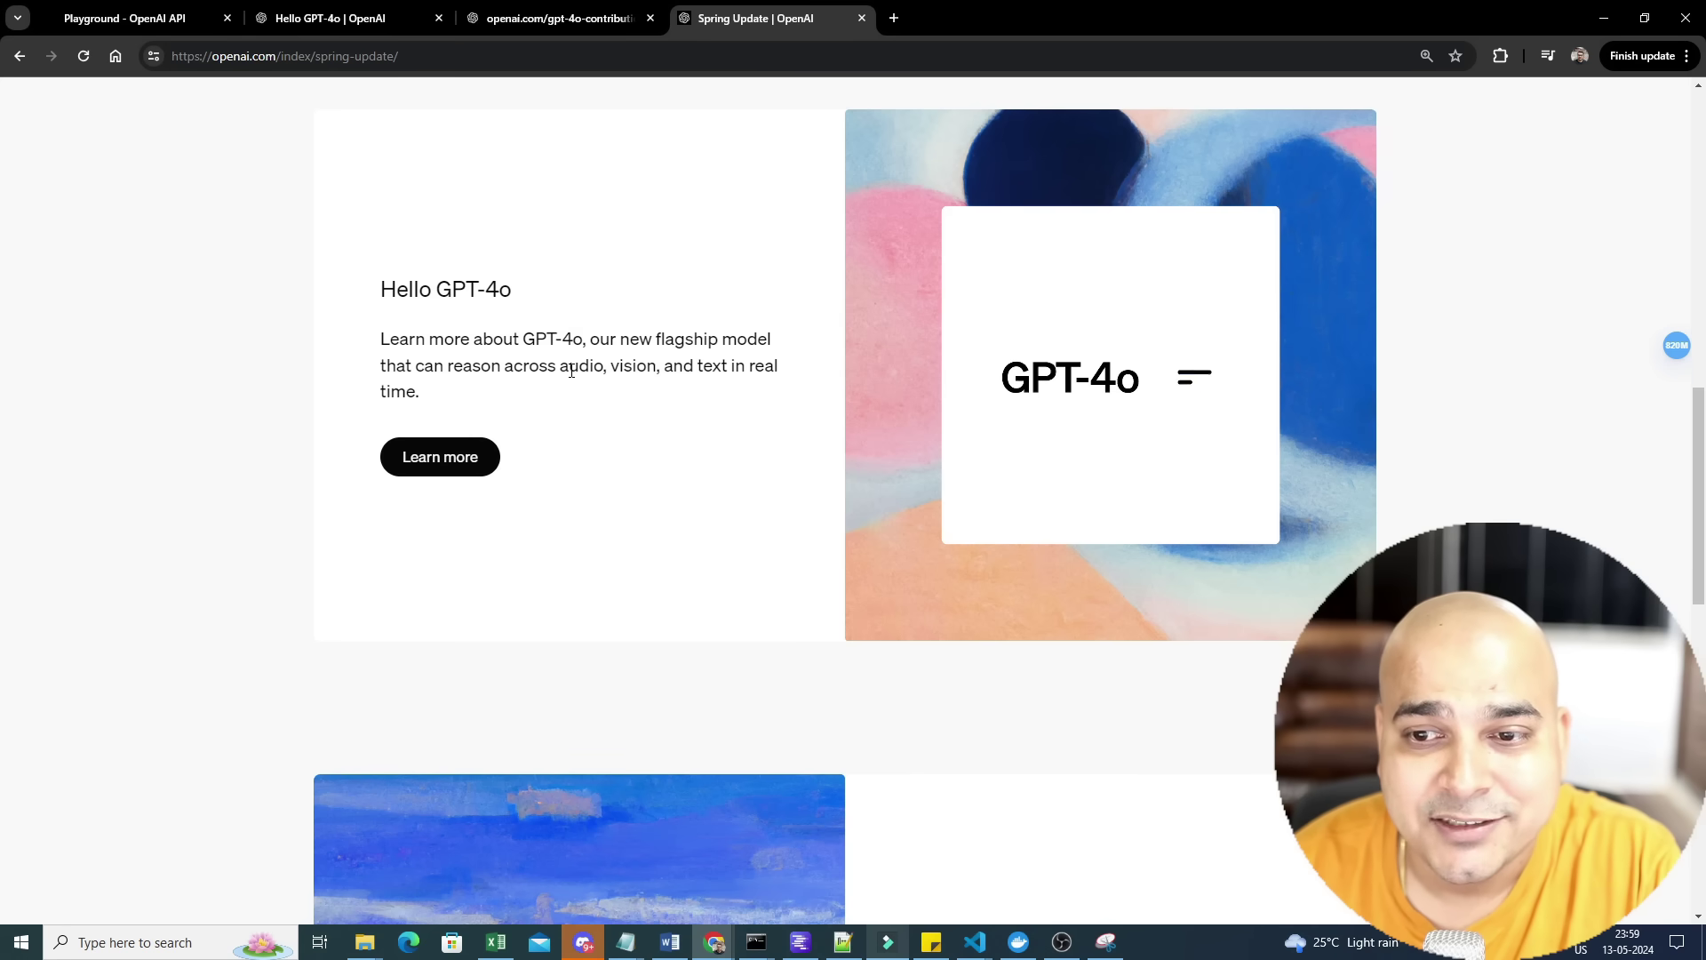
left_click_drag(568, 367, 406, 391)
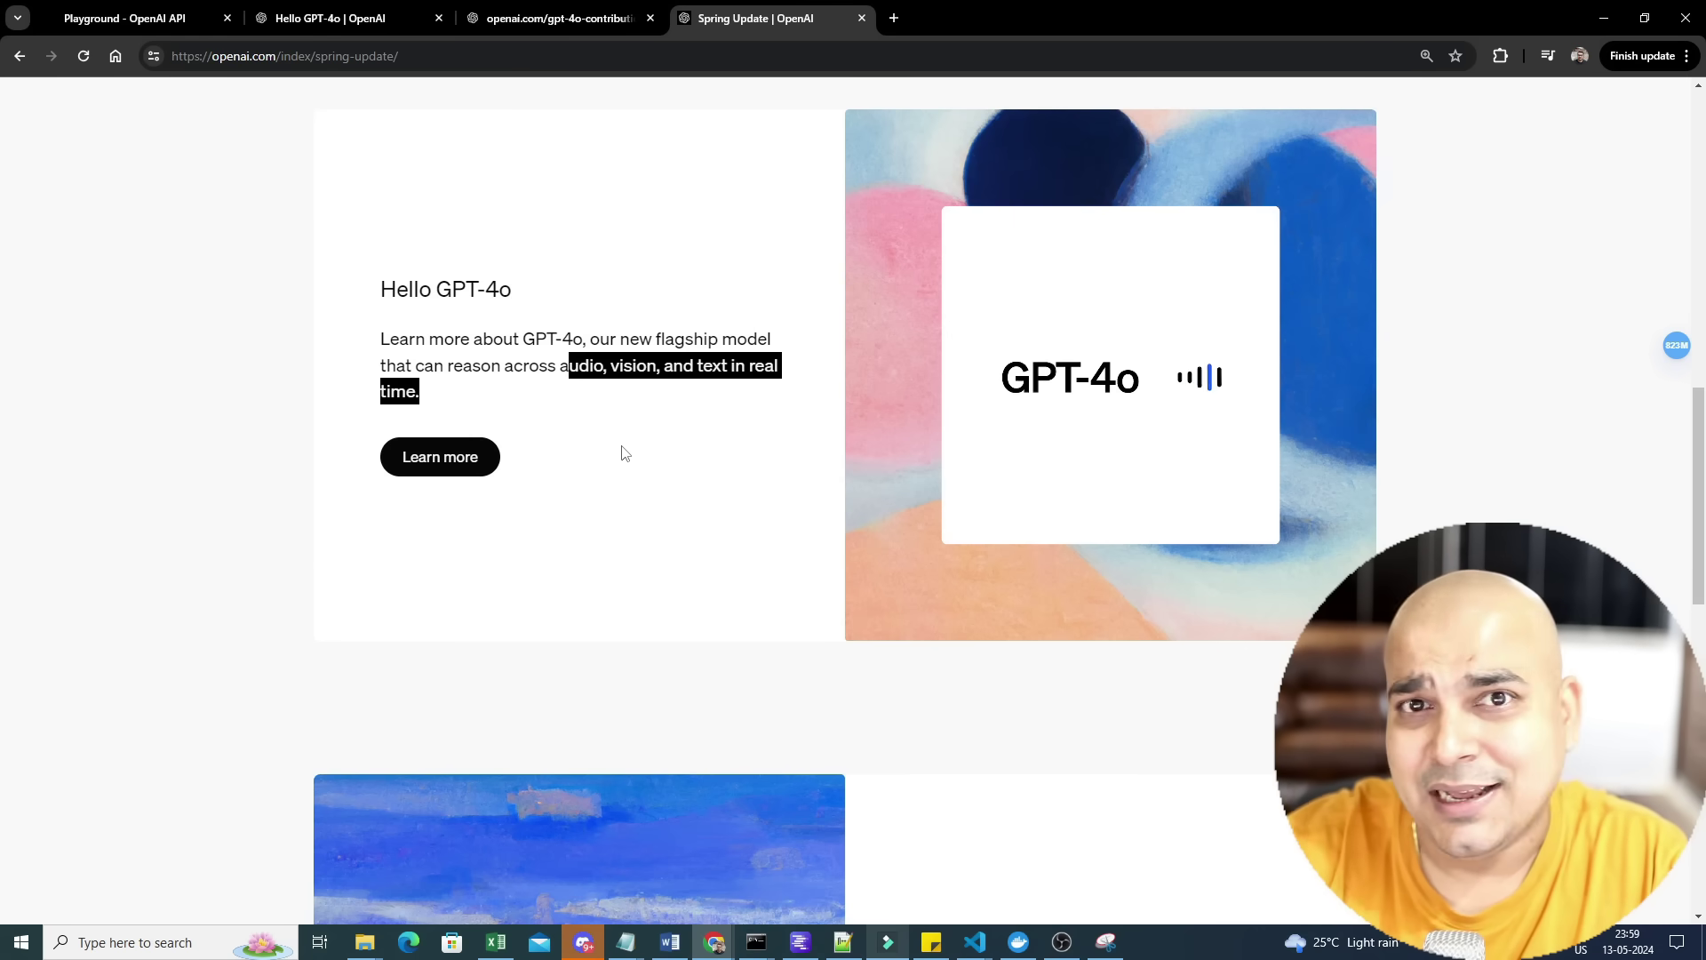
scroll(618, 504, "down", 1)
scroll(618, 506, "down", 1)
scroll(617, 498, "up", 2)
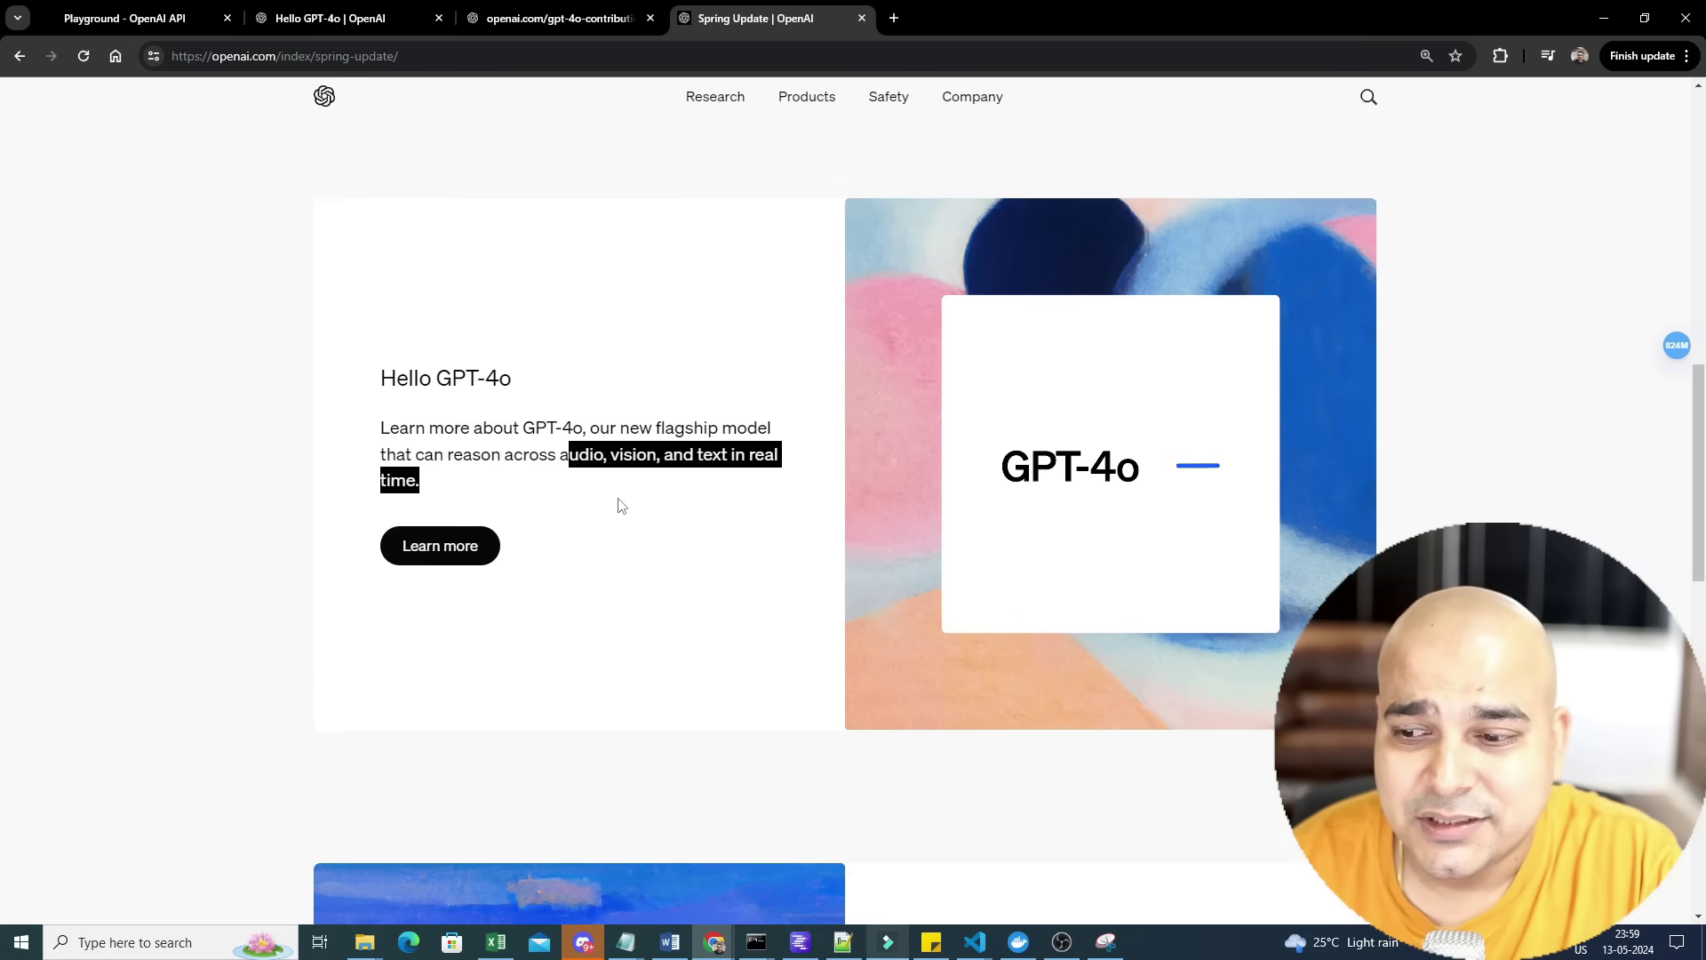
scroll(621, 502, "down", 2)
scroll(484, 515, "up", 4)
scroll(498, 494, "up", 1)
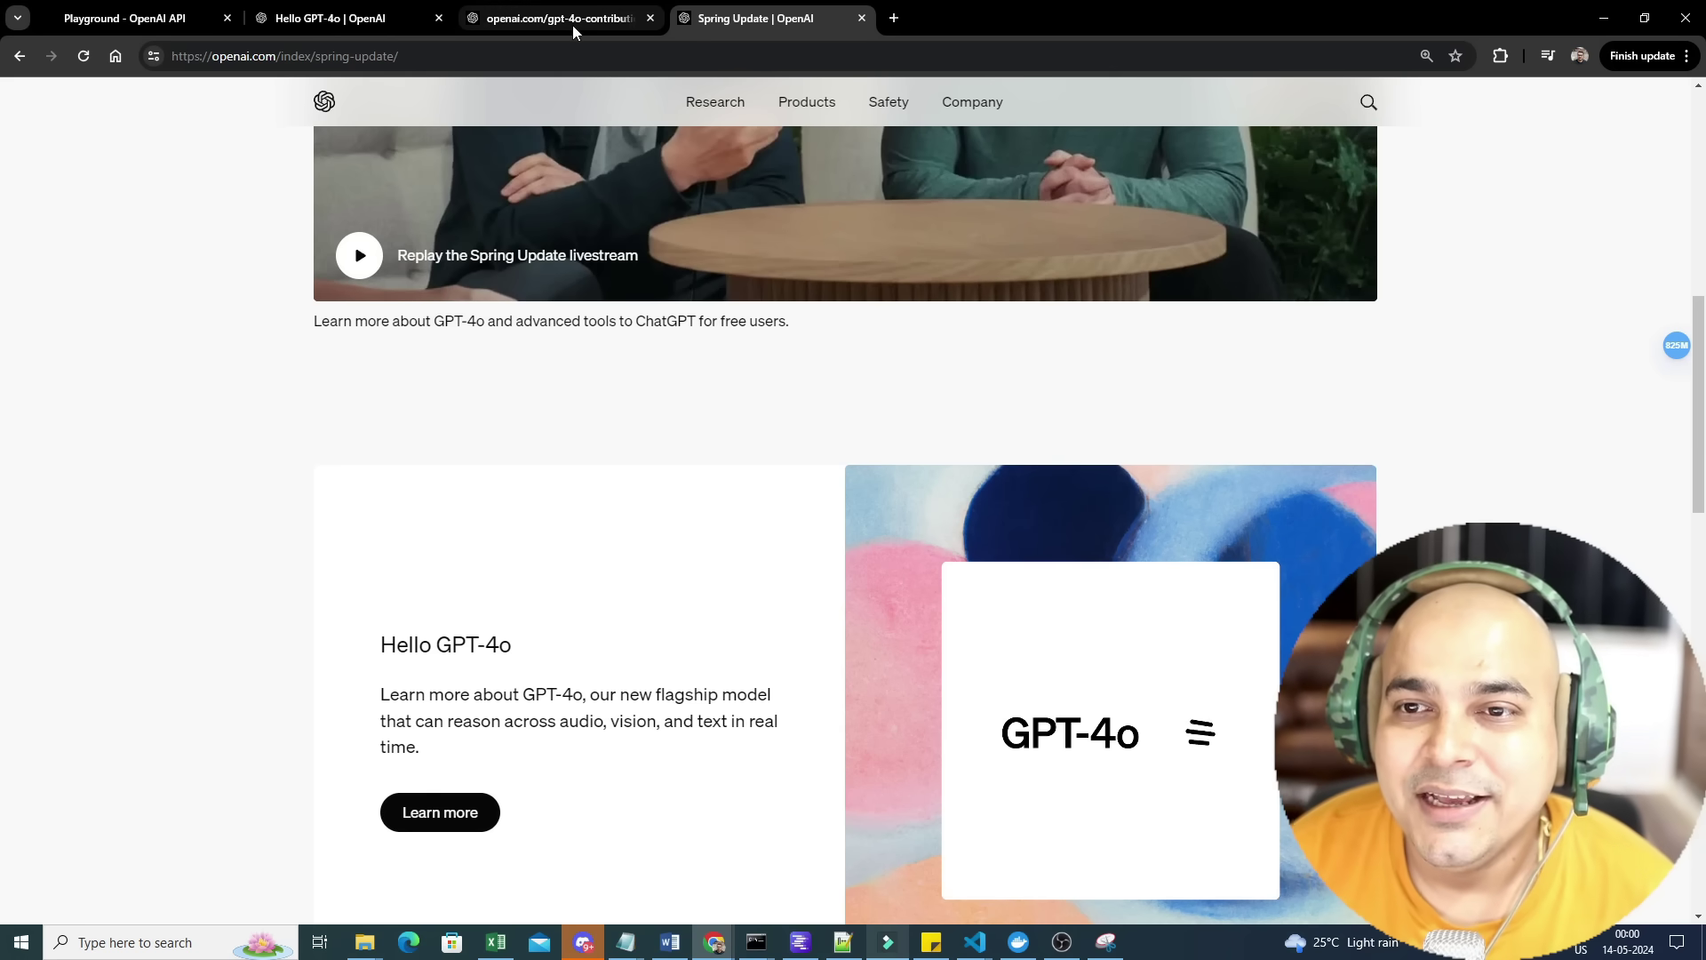
scroll(442, 466, "down", 3)
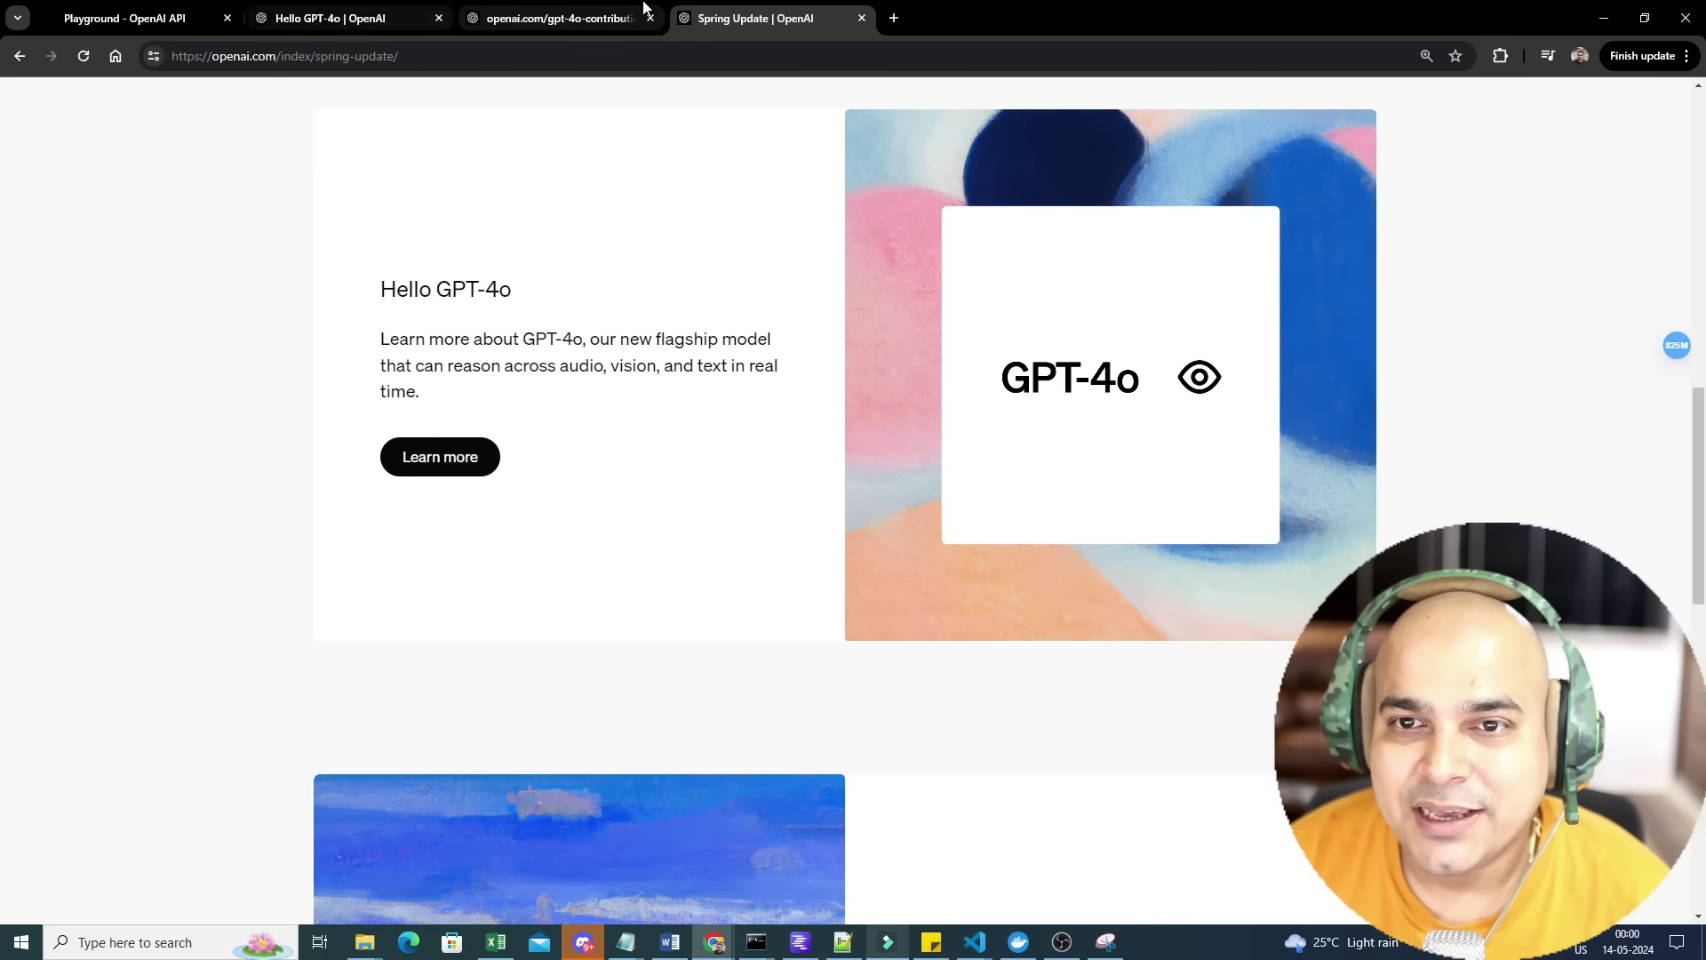
scroll(569, 515, "down", 3)
scroll(569, 508, "up", 7)
scroll(569, 509, "up", 2)
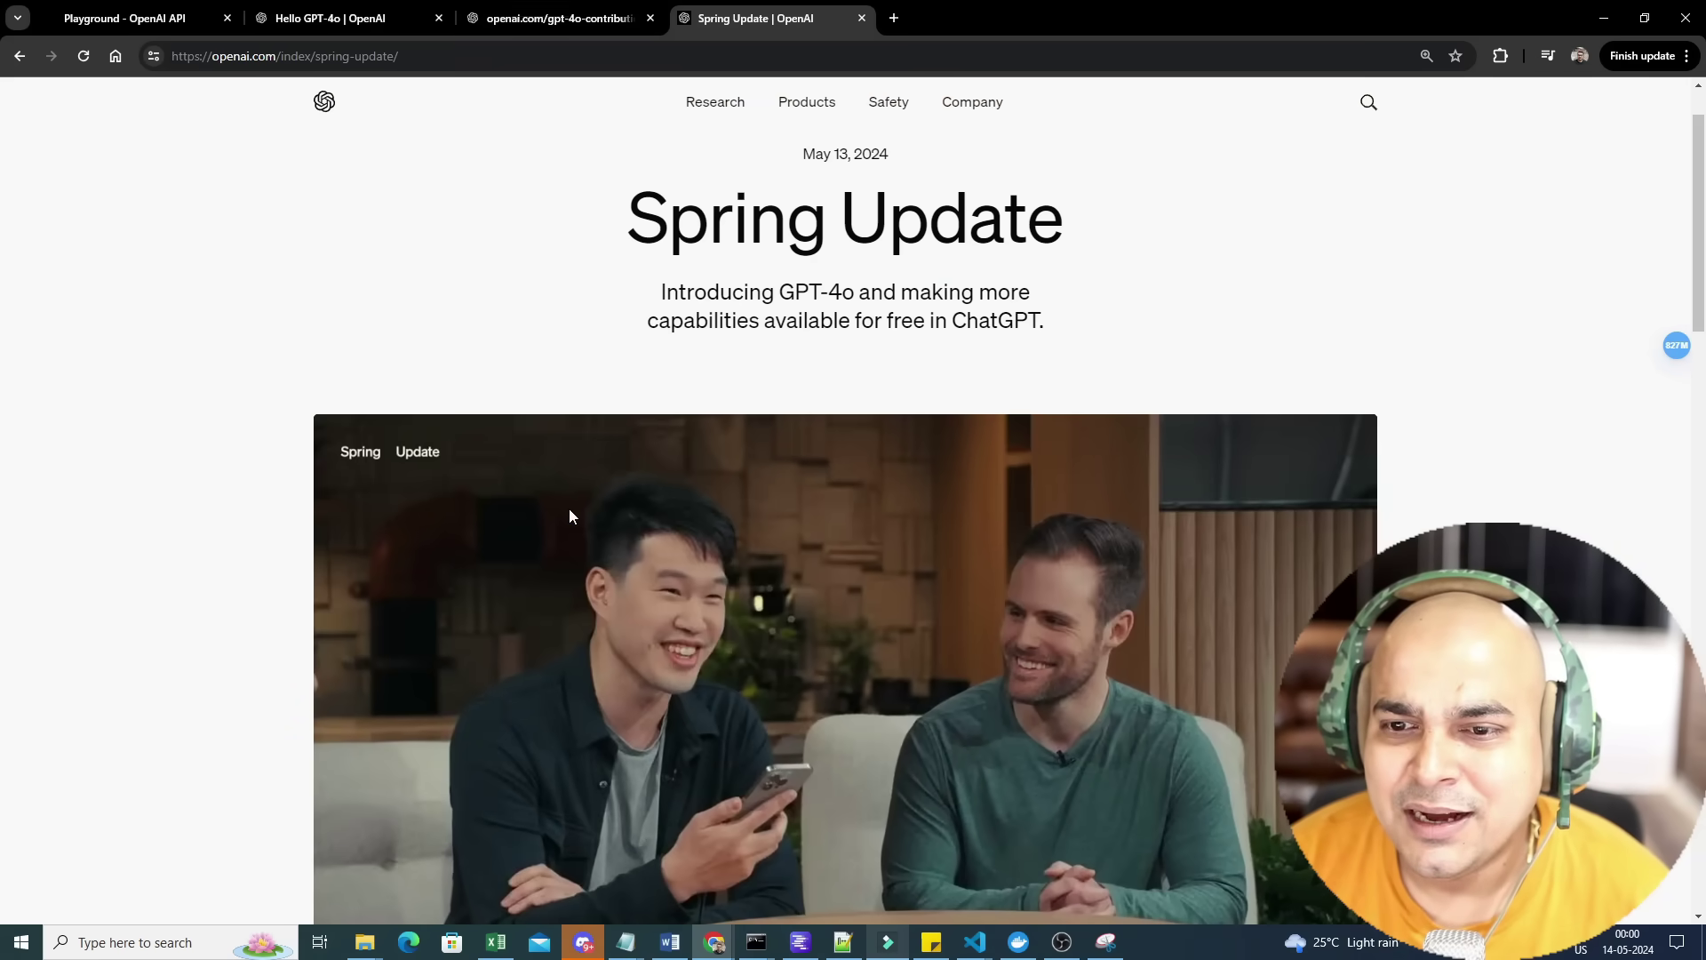
Switch to the Hello GPT-4o page and highlight the note that videos are 1x real time.
left_click(561, 18)
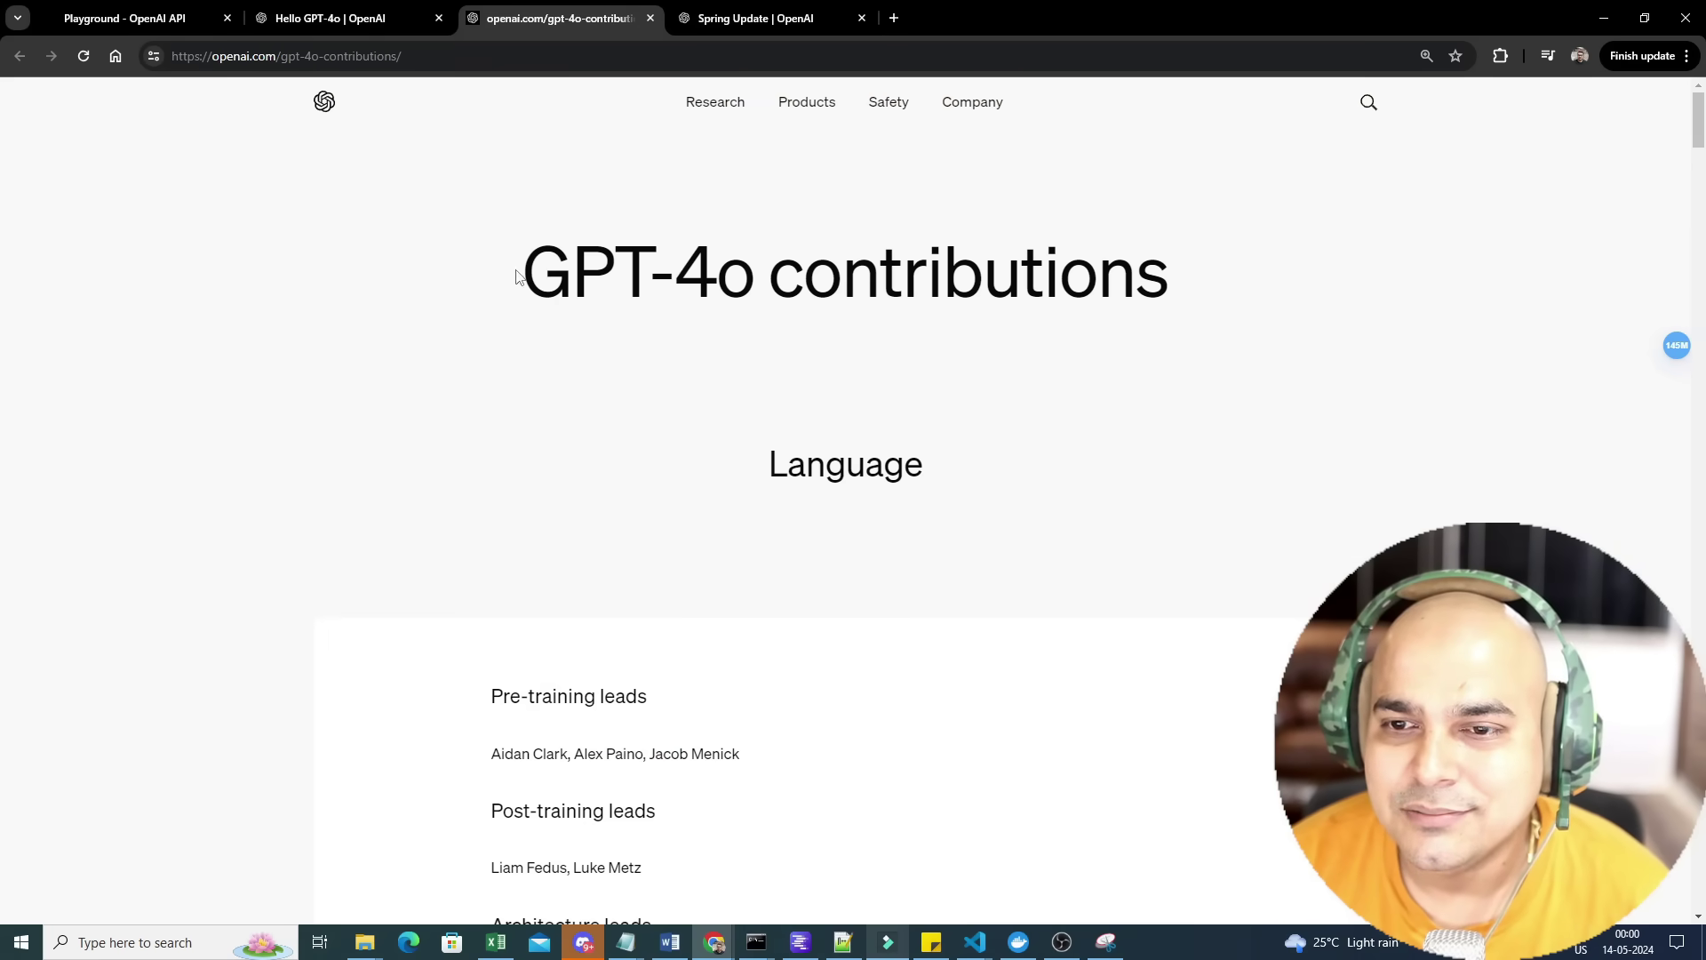
left_click(299, 23)
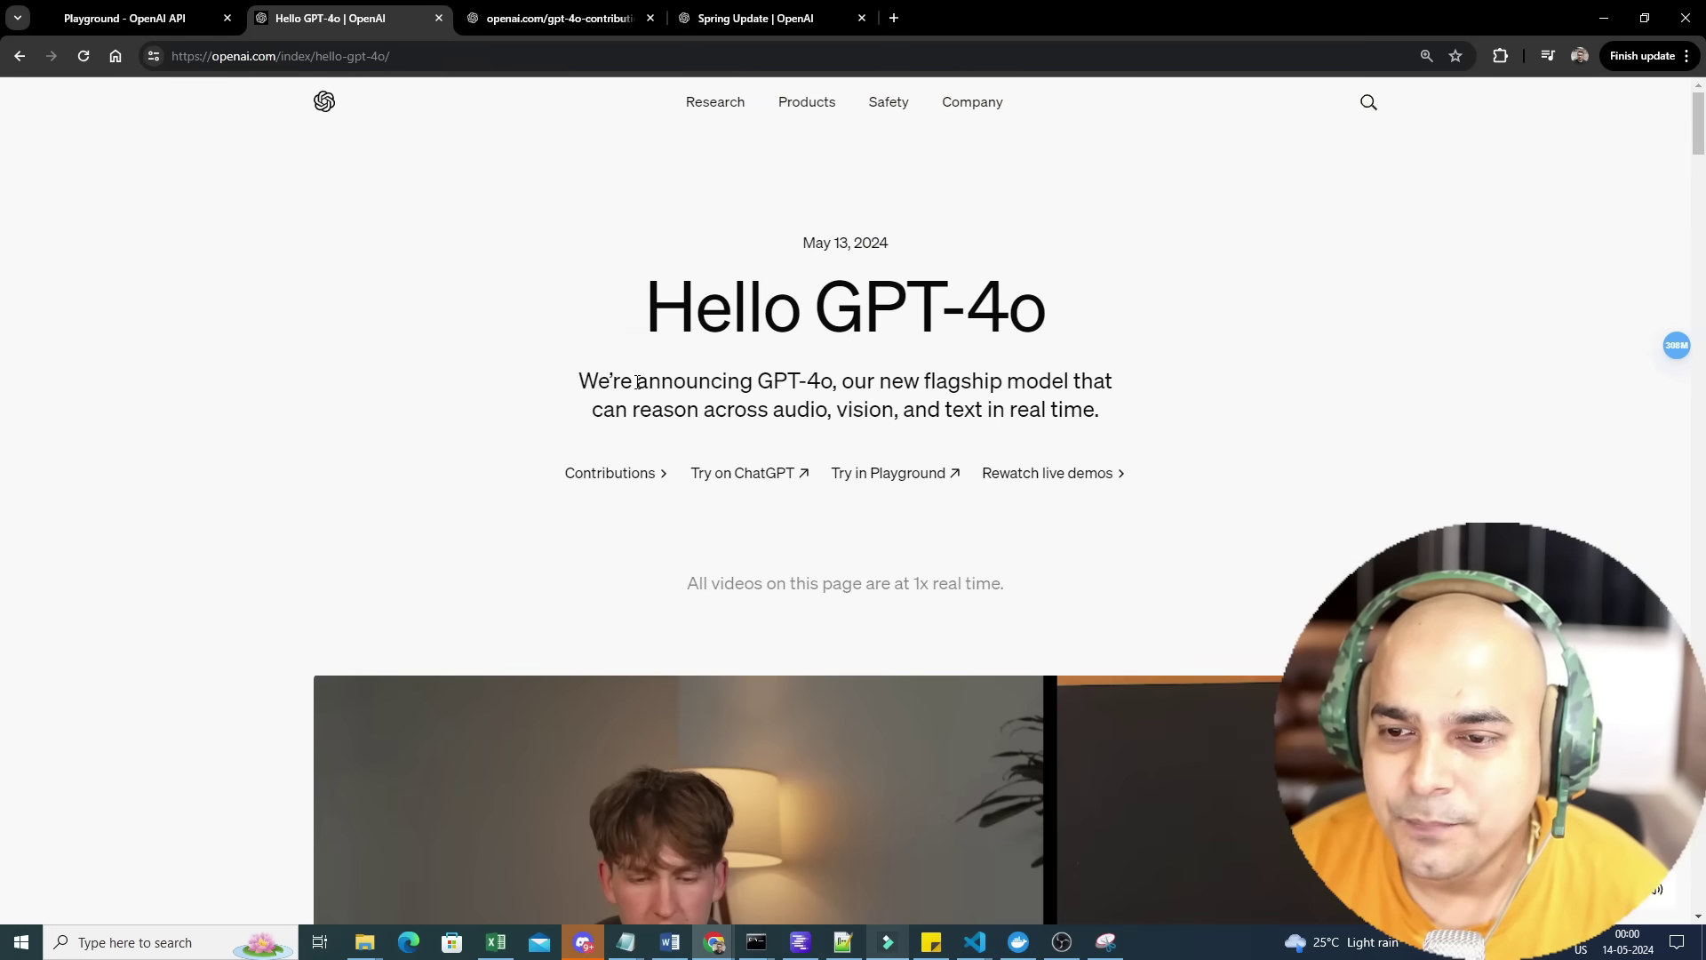
scroll(639, 382, "down", 1)
scroll(639, 381, "up", 1)
mouse_move(578, 381)
left_mouse_down()
mouse_move(760, 409)
mouse_move(1007, 407)
mouse_move(1110, 381)
mouse_move(1115, 405)
left_mouse_up()
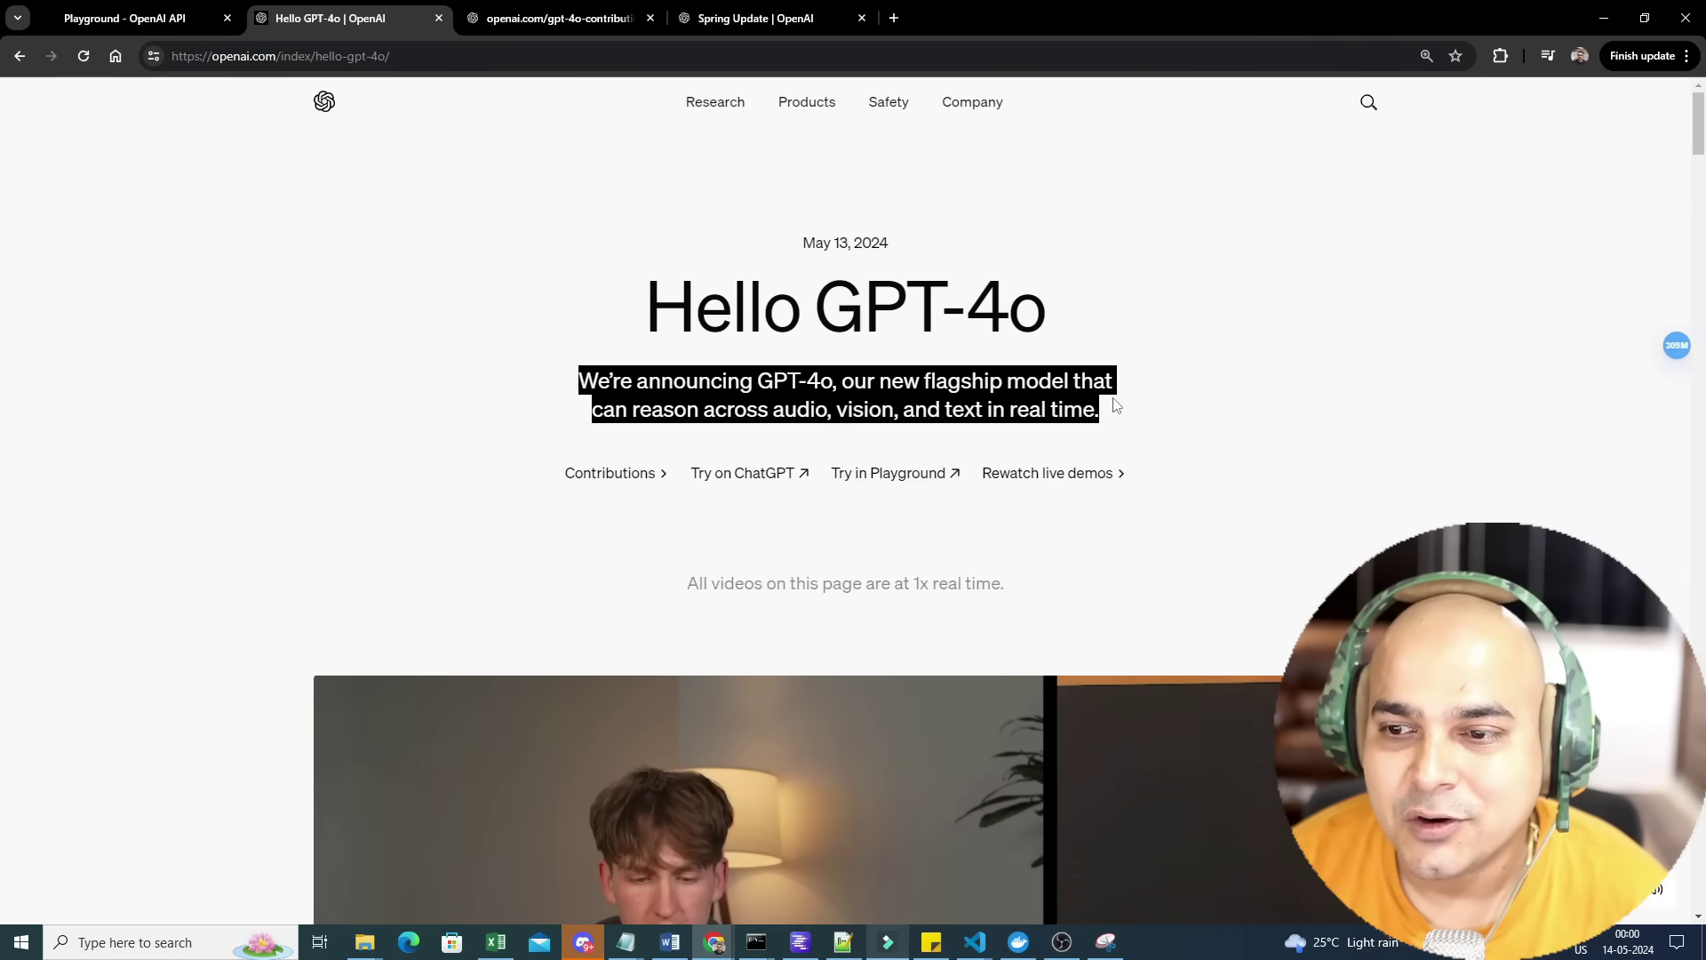
left_click(1146, 421)
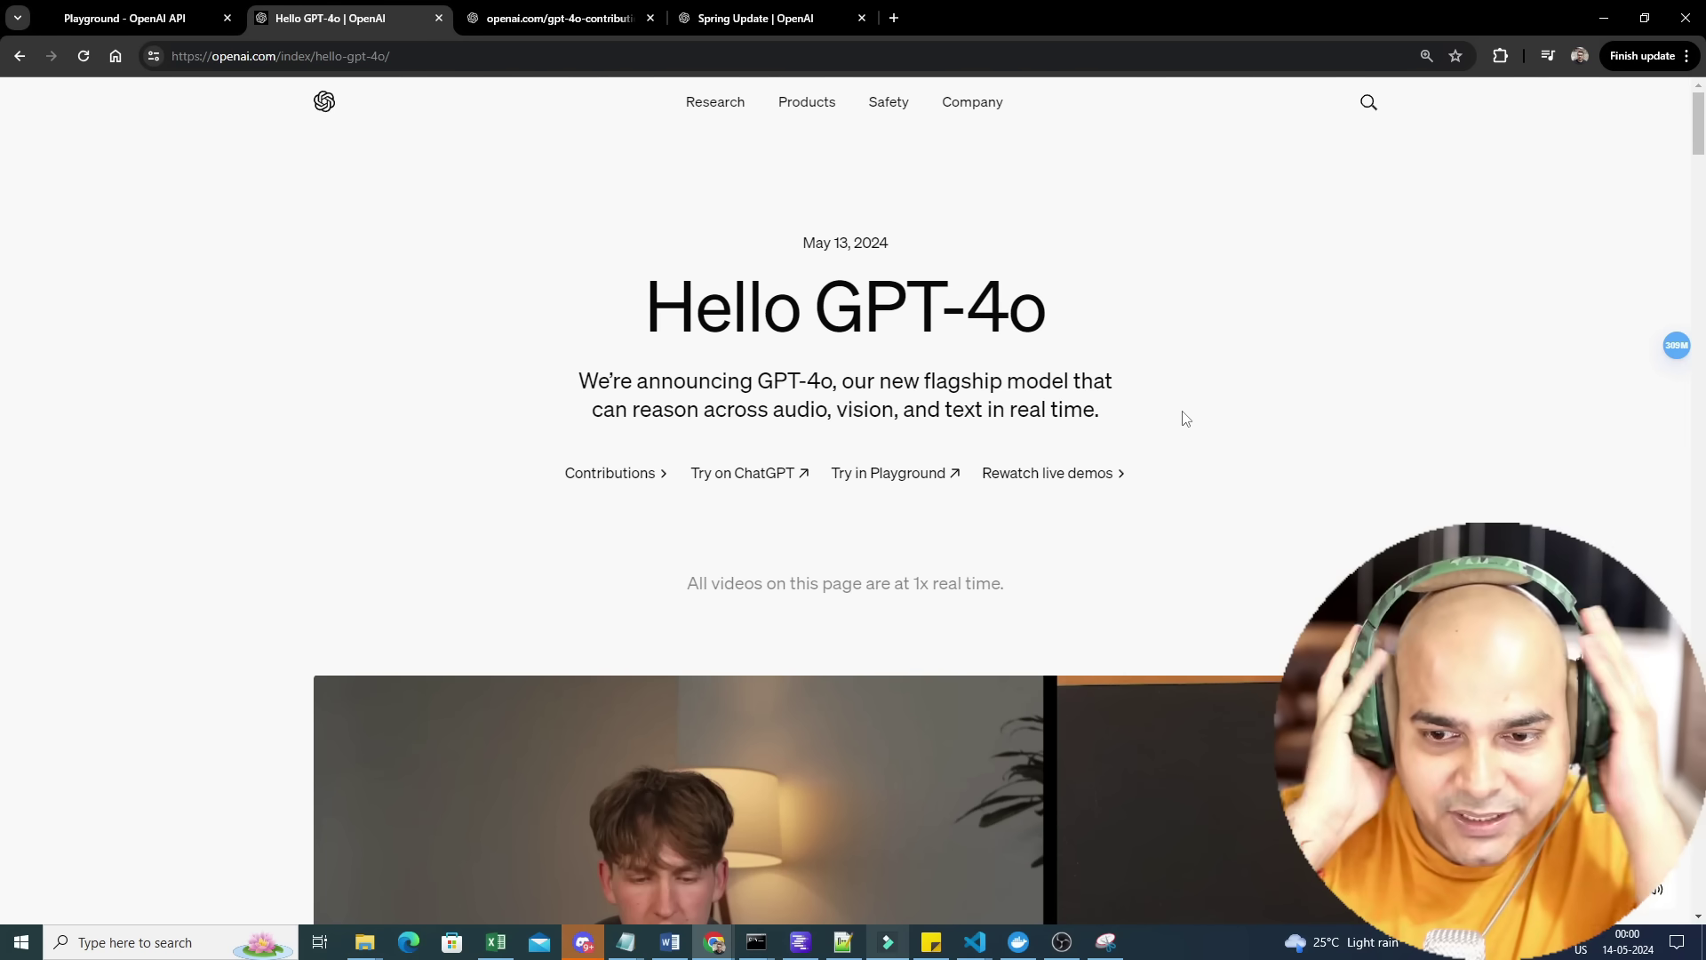
scroll(1161, 457, "down", 1)
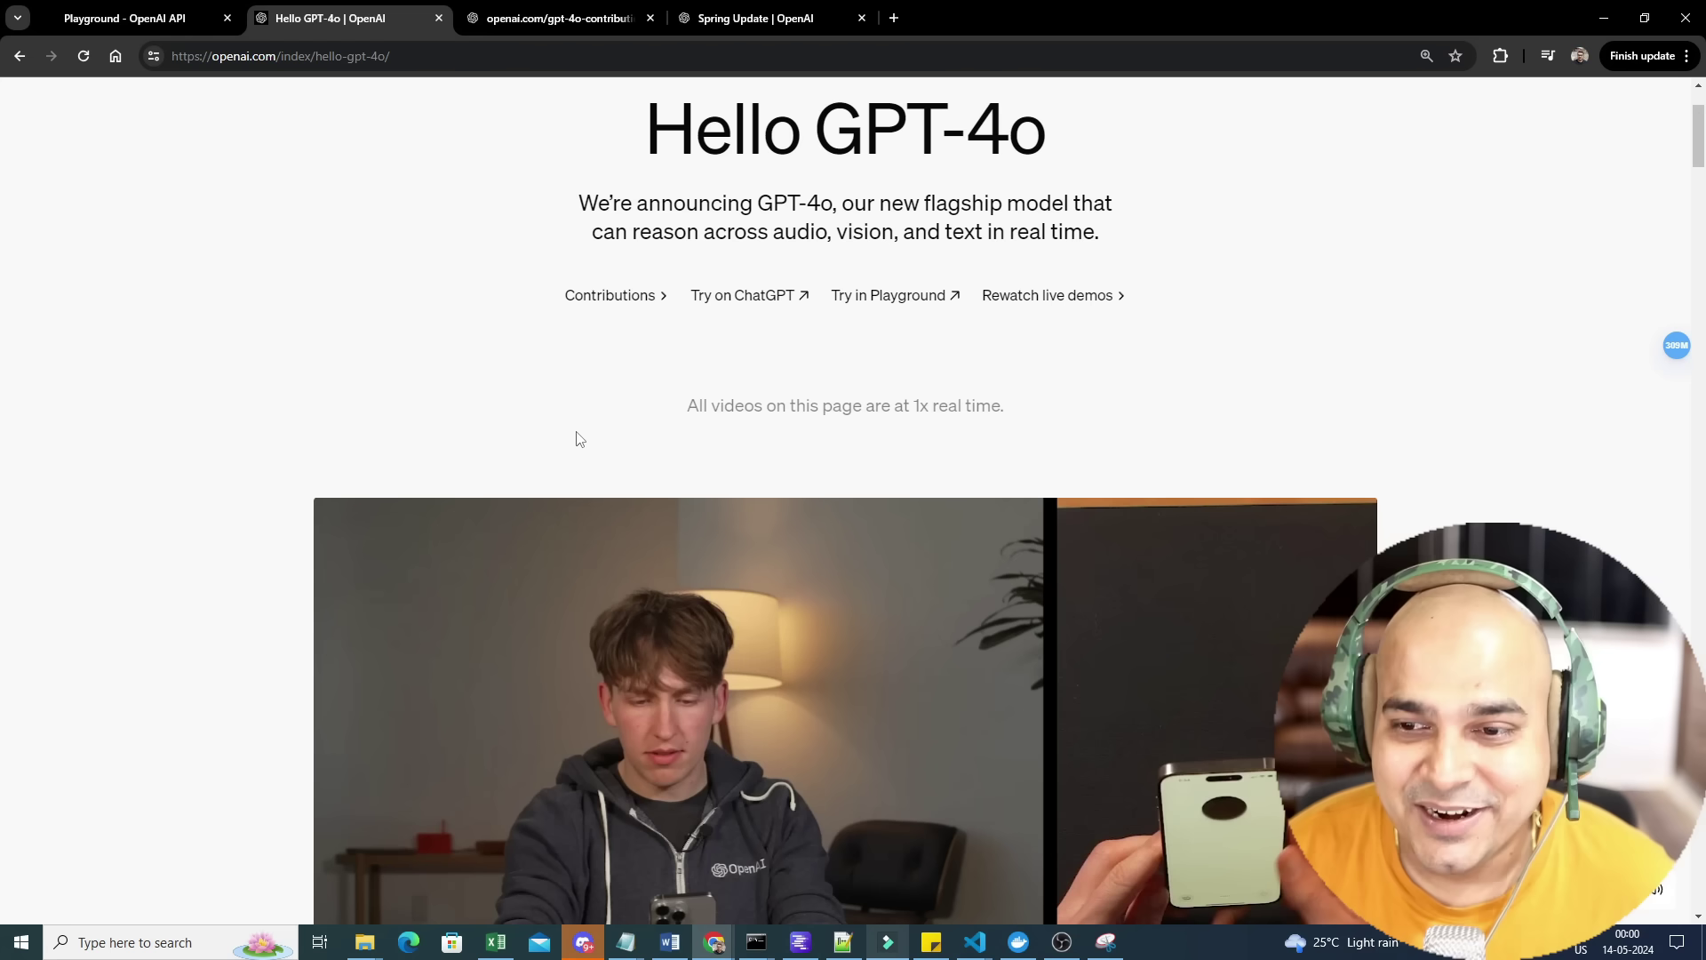
left_click_drag(686, 412, 1001, 406)
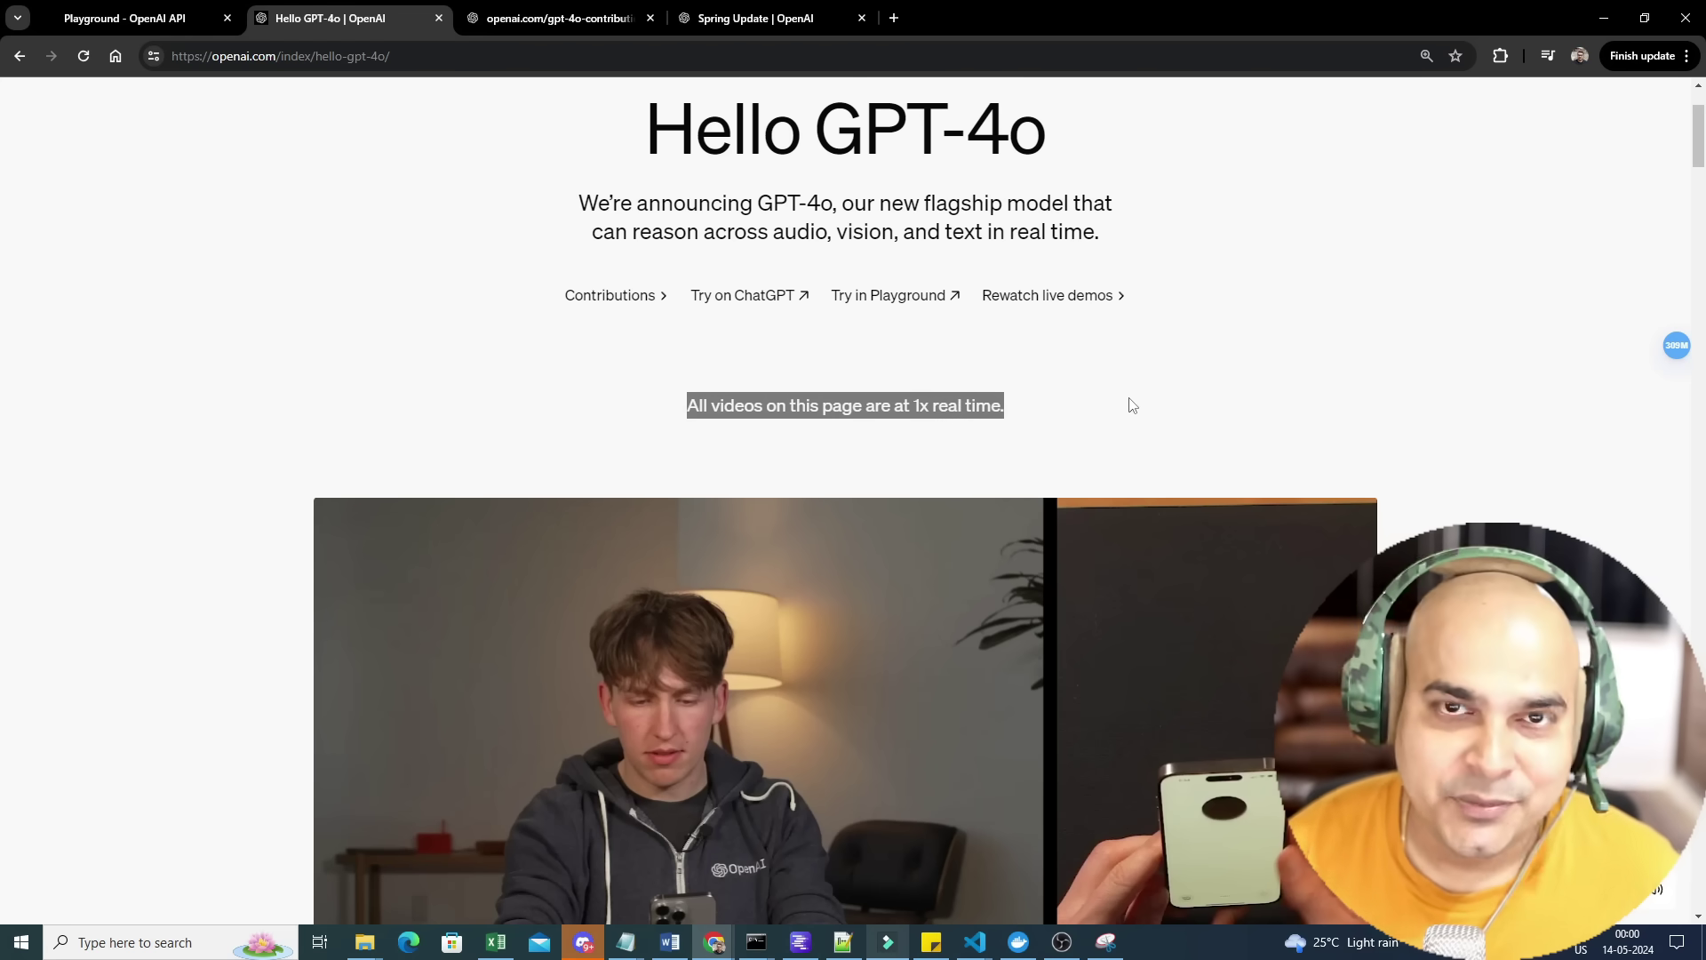
scroll(1065, 419, "down", 2)
scroll(225, 266, "down", 1)
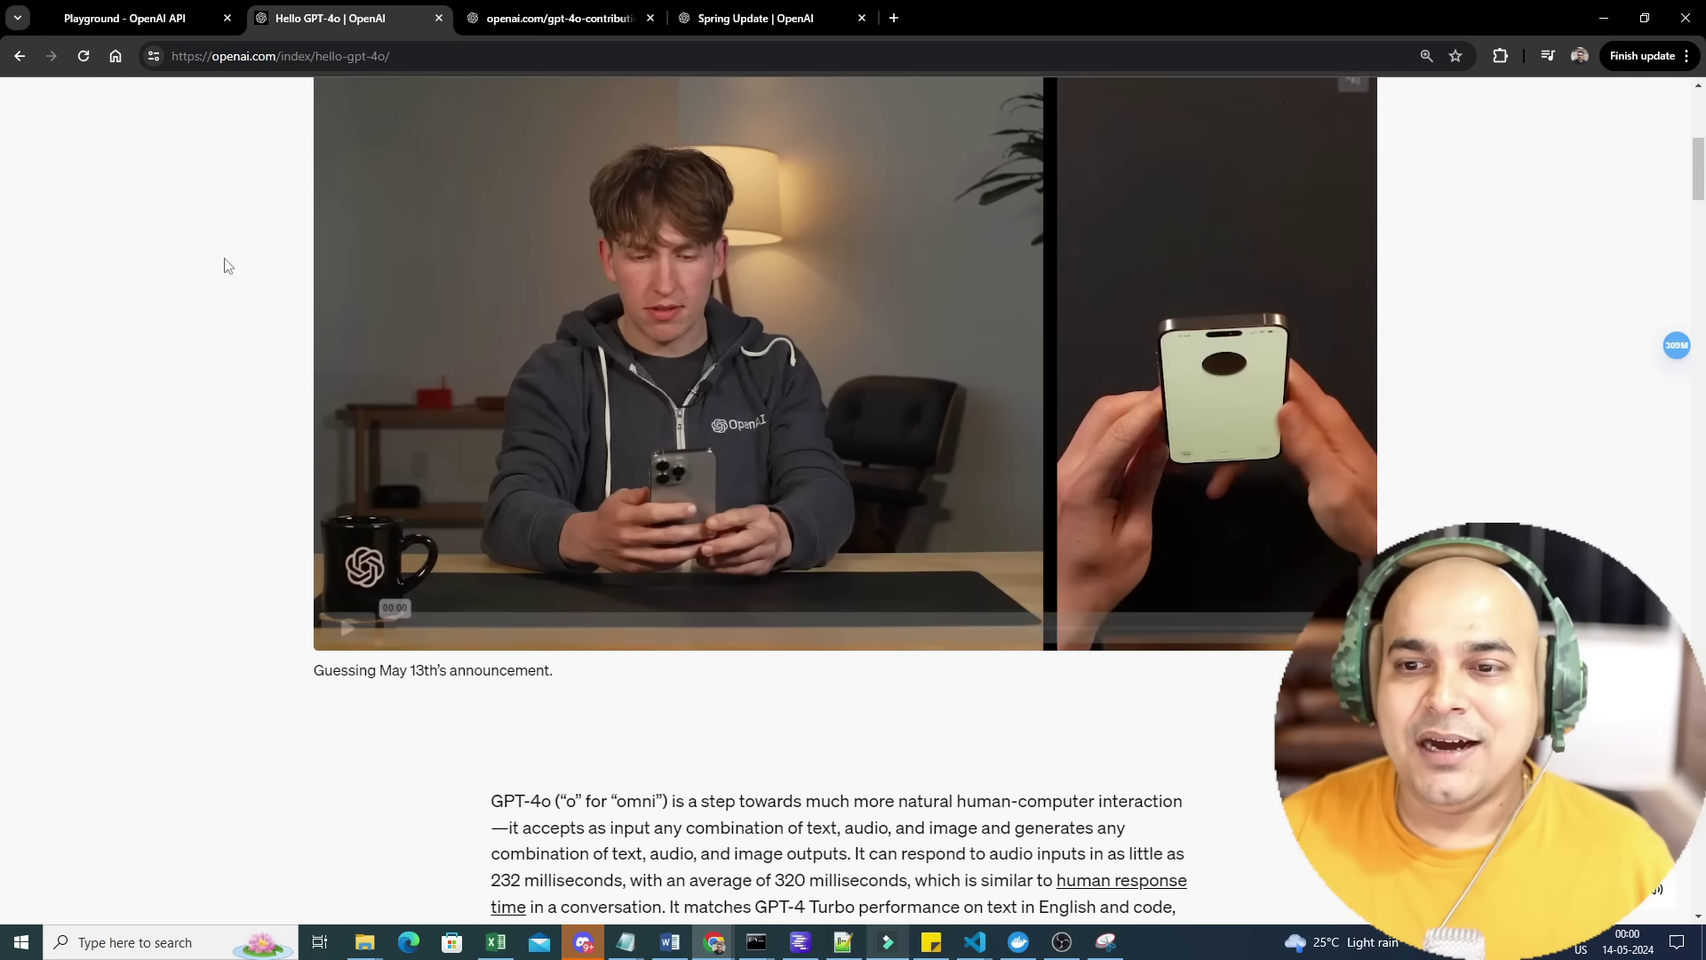
scroll(87, 437, "up", 1)
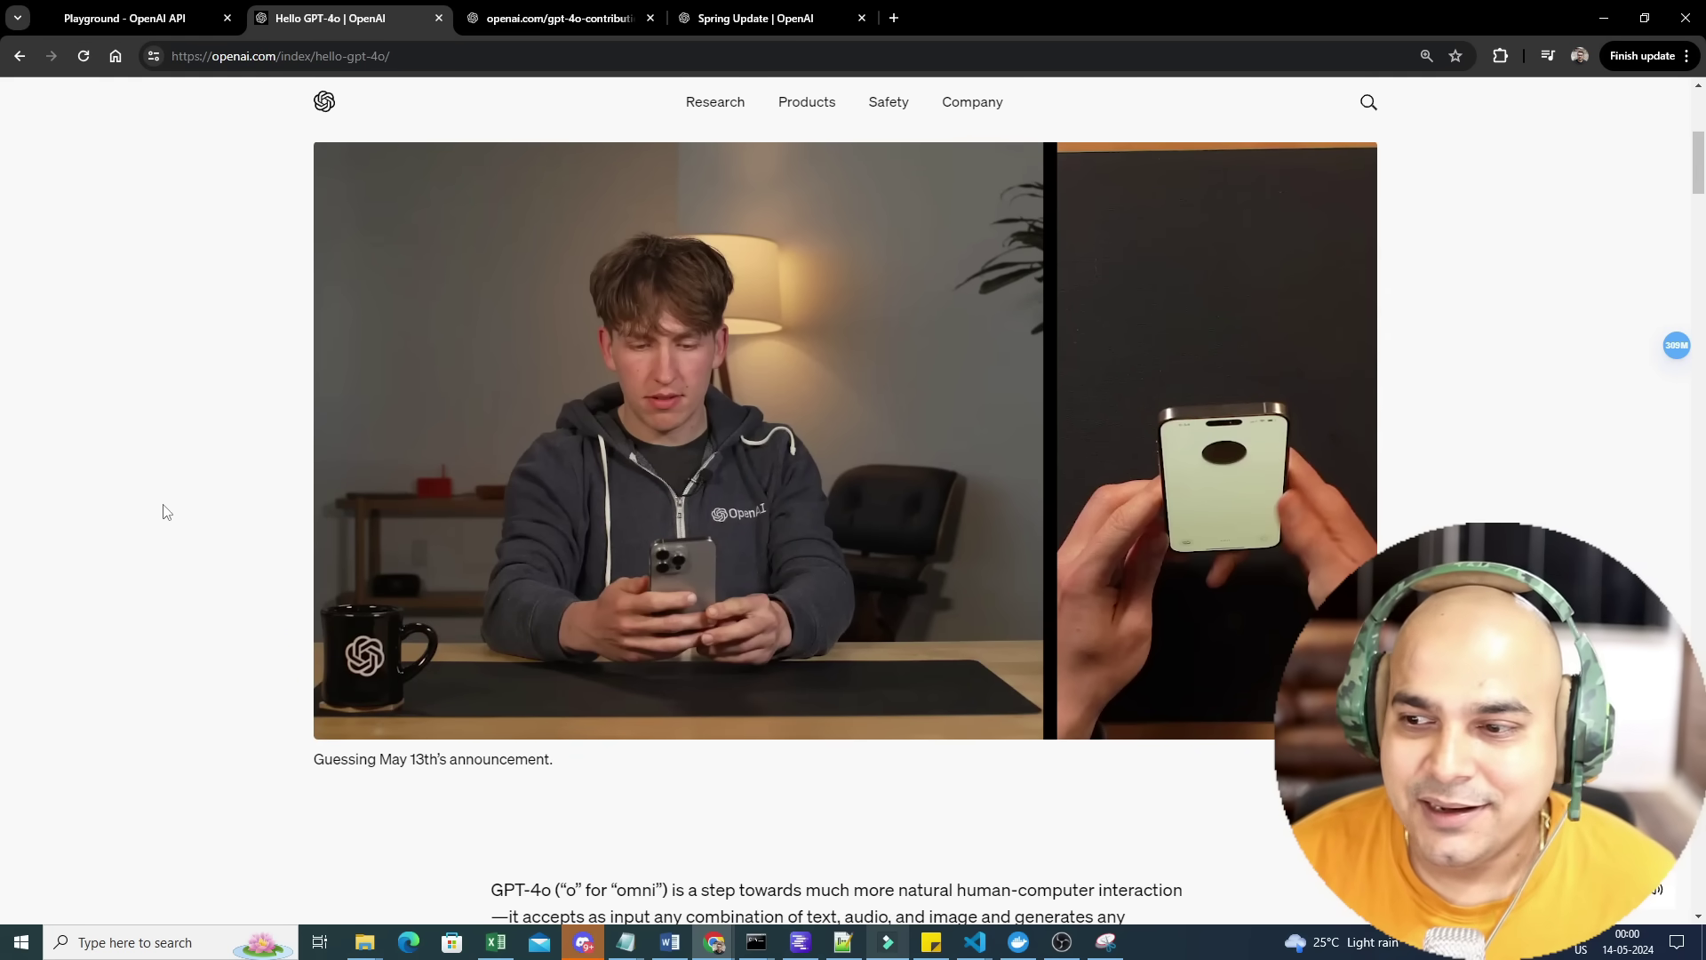
mouse_move(346, 715)
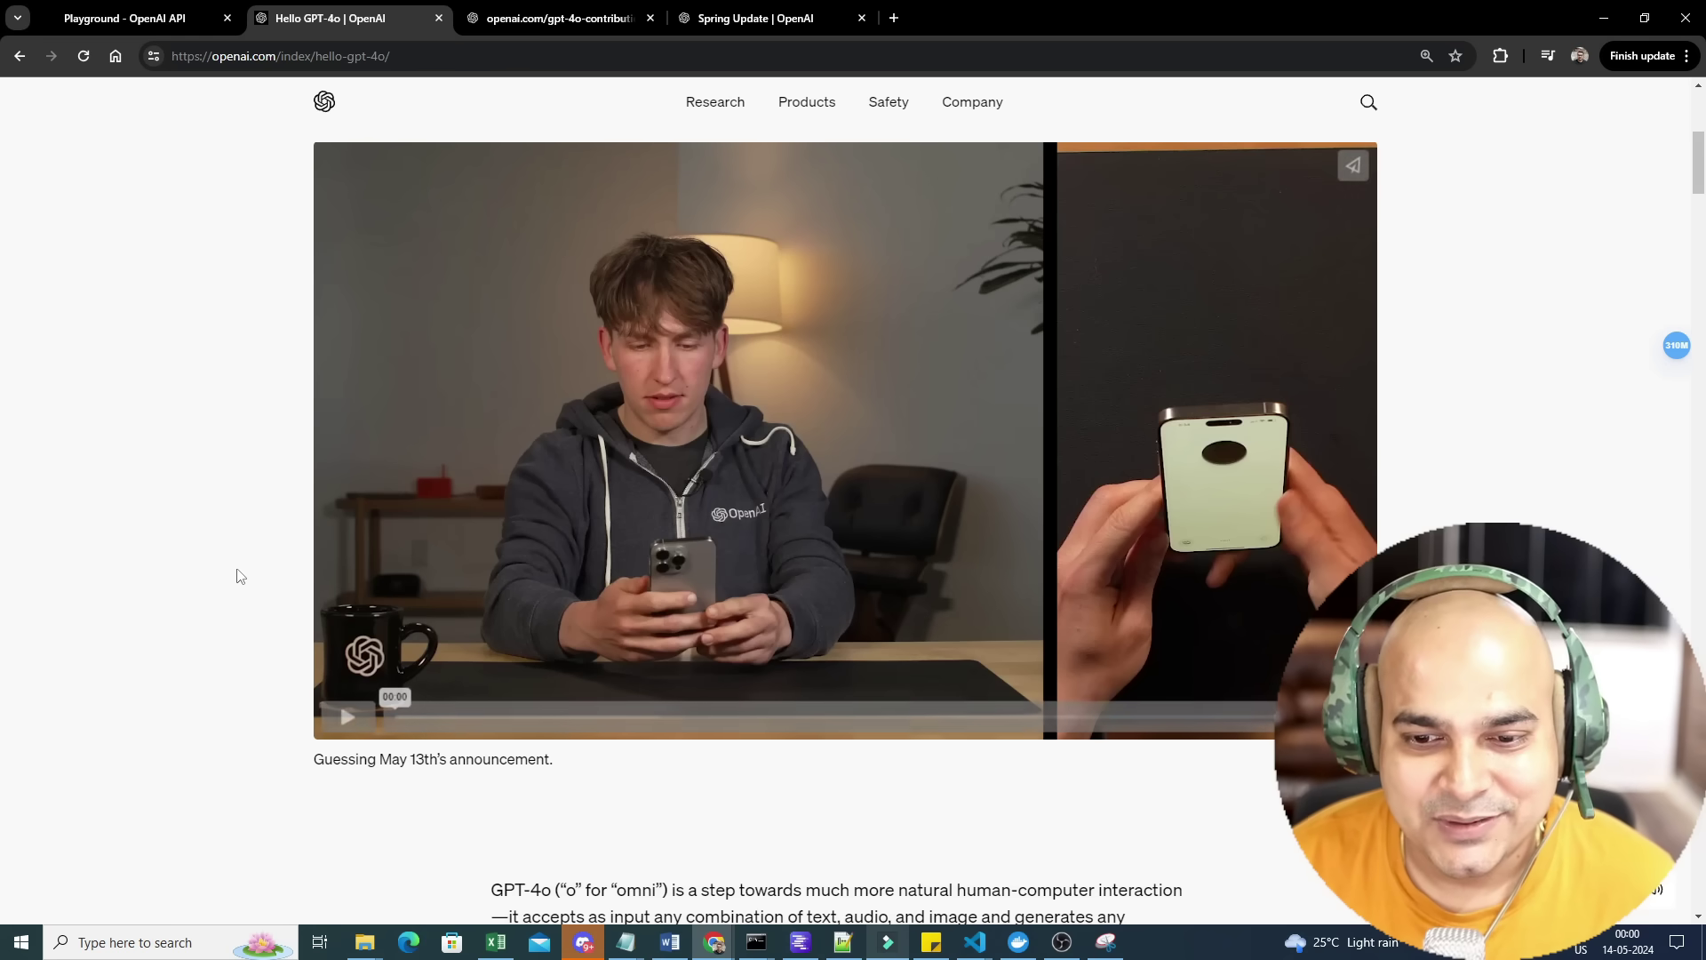
Play the first demo video to its GPT-4o title card, then clear the real-time note highlight.
left_click(349, 719)
scroll(107, 486, "up", 1)
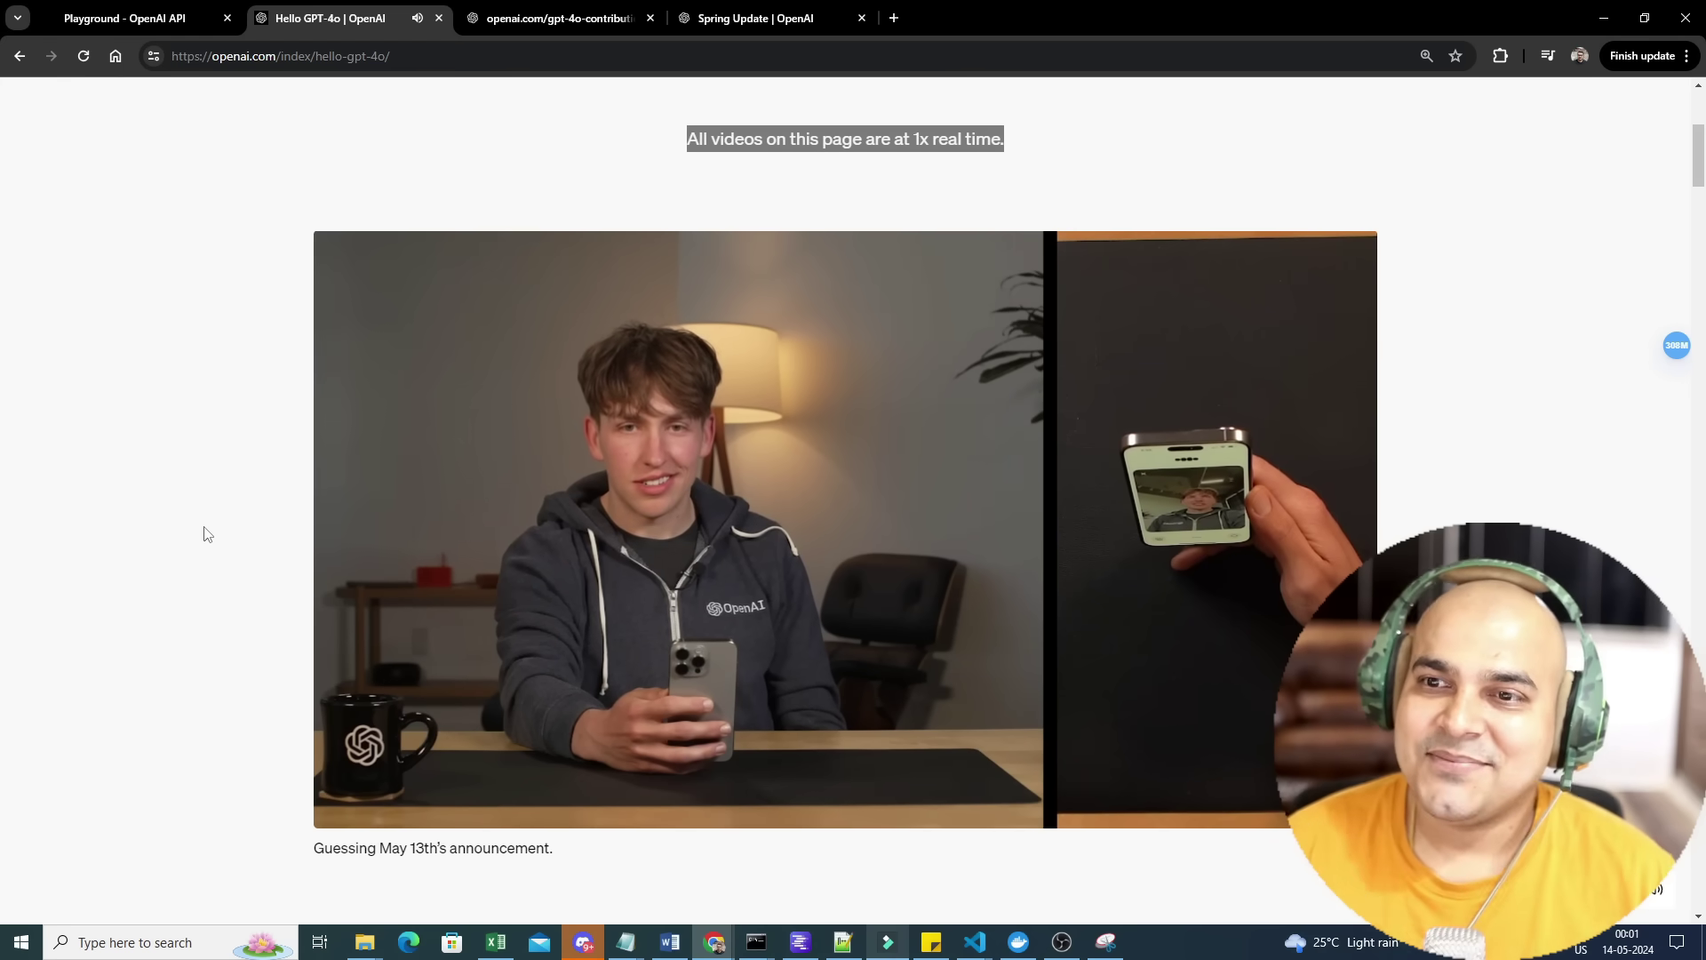
left_click(127, 470)
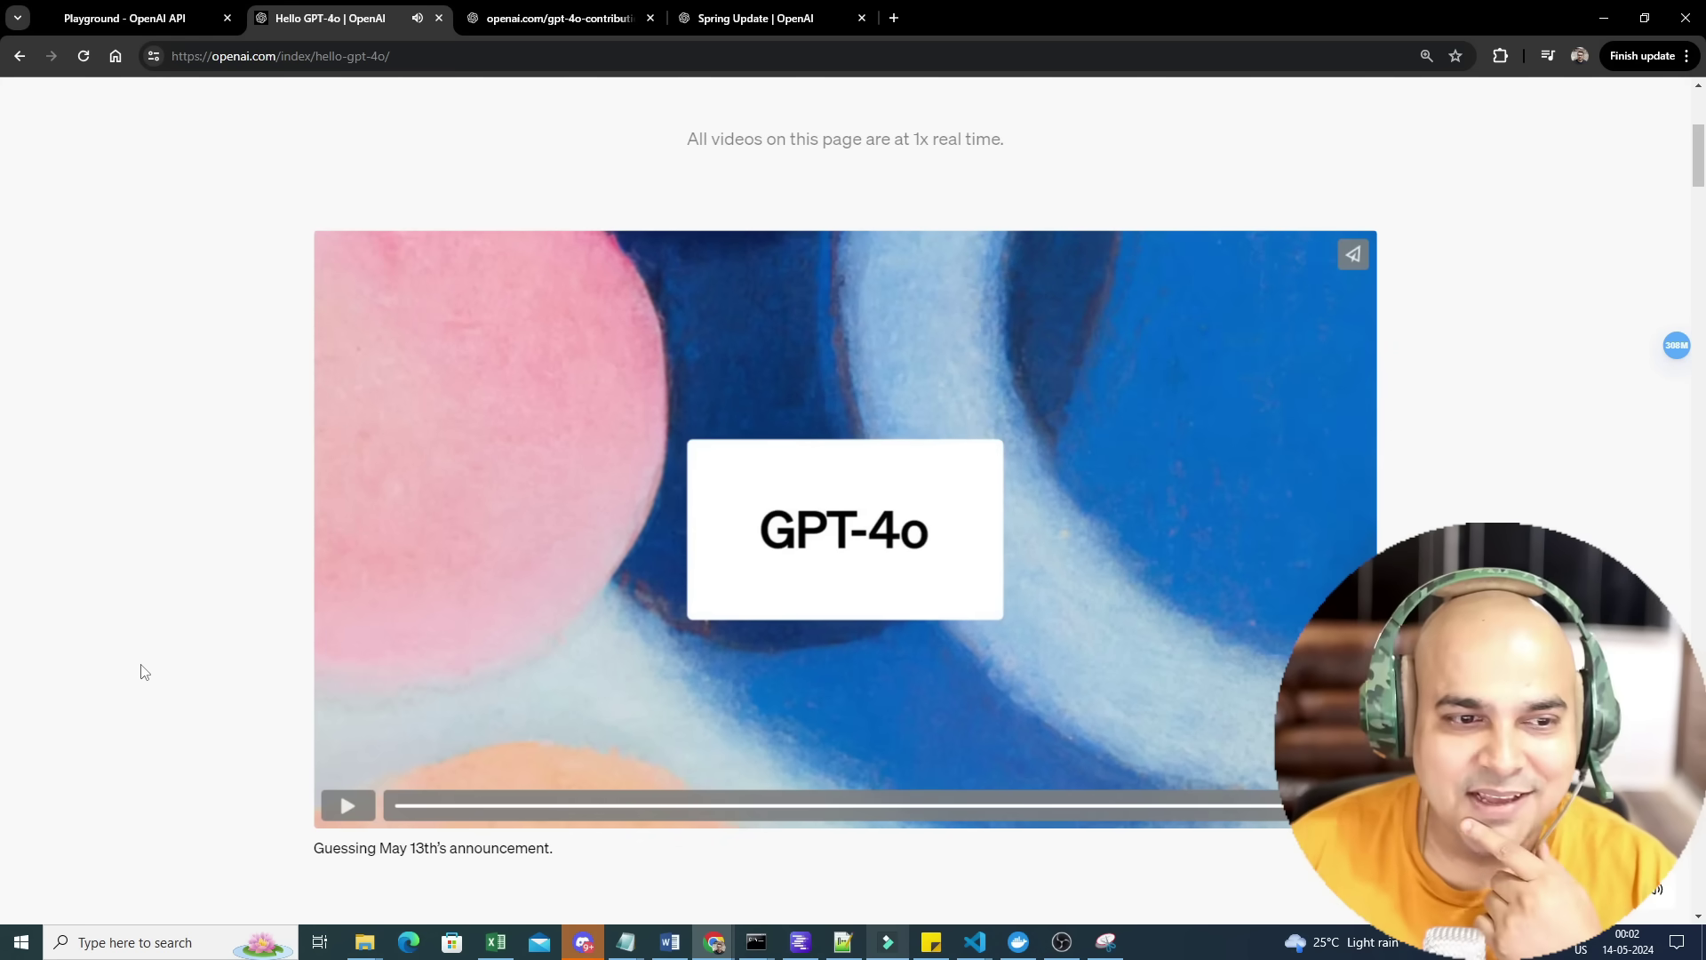
scroll(179, 644, "down", 1)
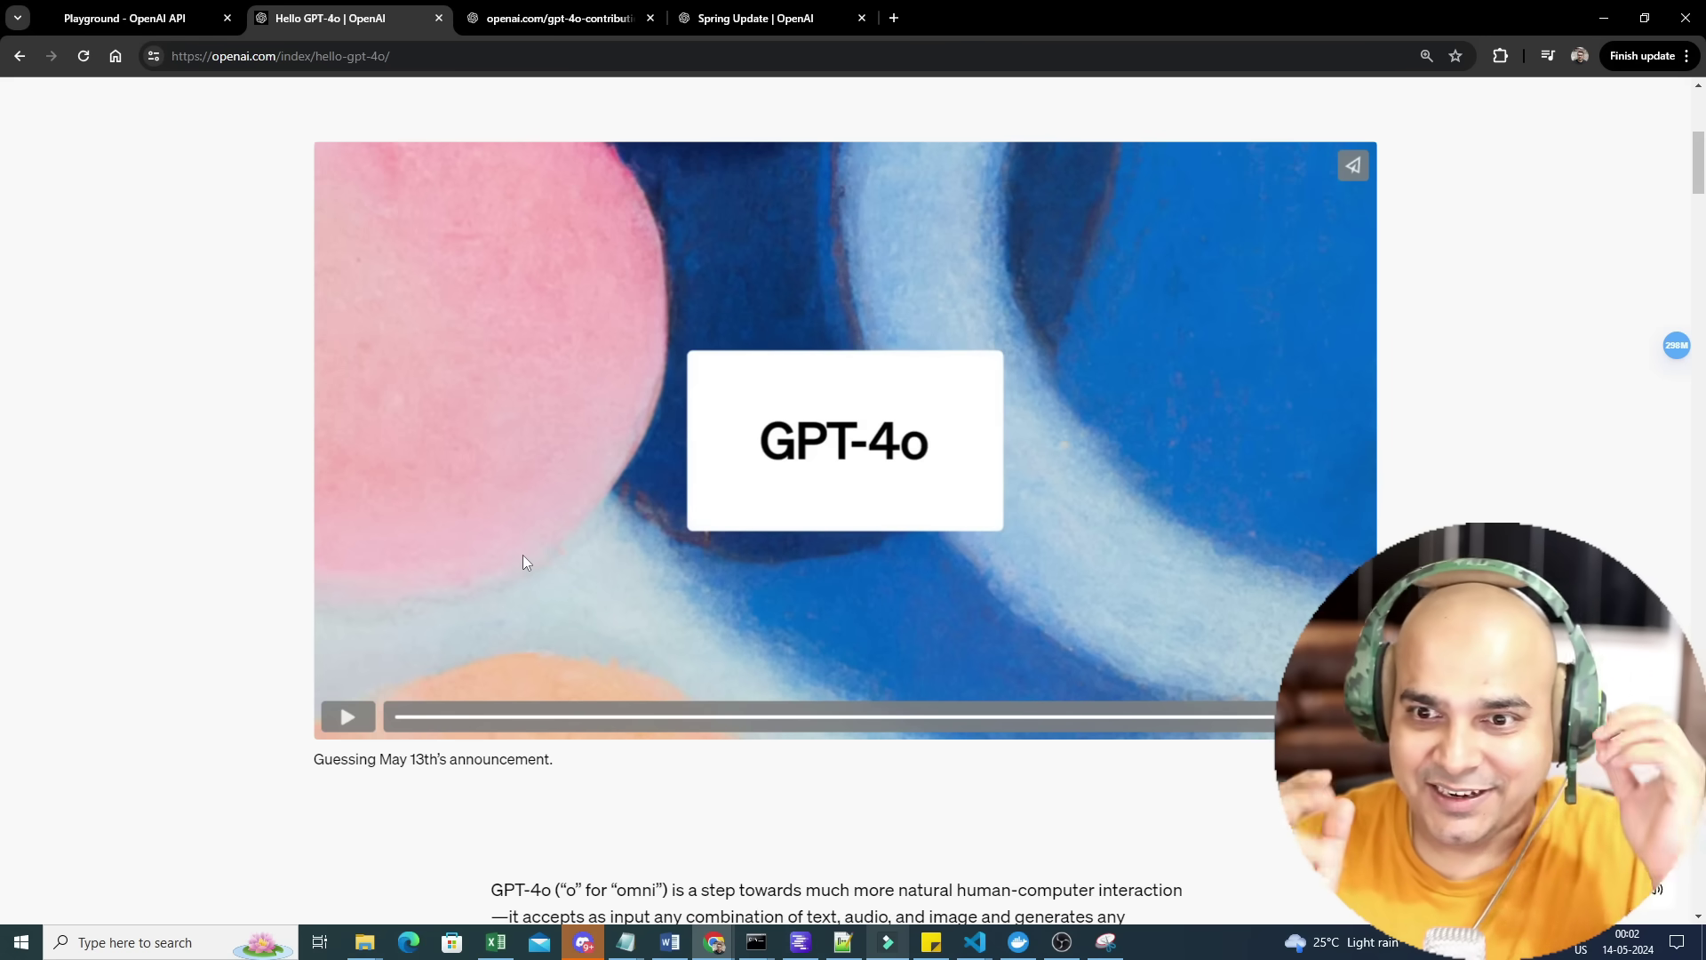
scroll(522, 562, "down", 3)
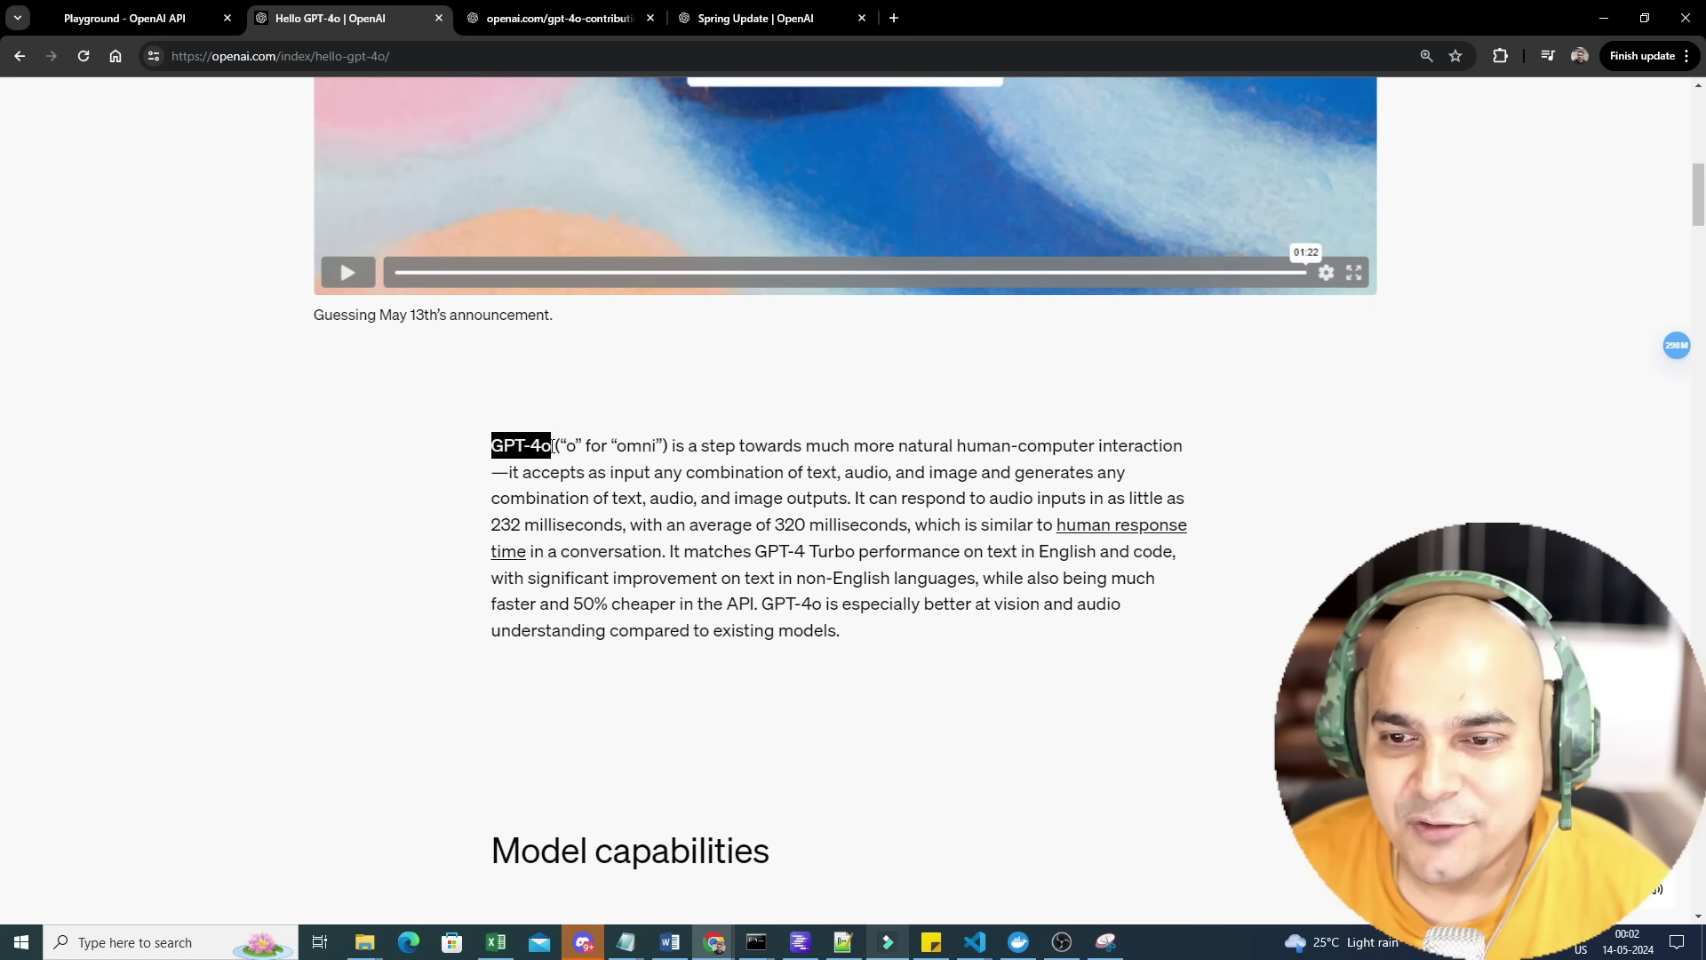
Highlight the GPT-4o 'omni' overview paragraph line by line, including the GPT-4 Turbo comparison.
double_click(651, 447)
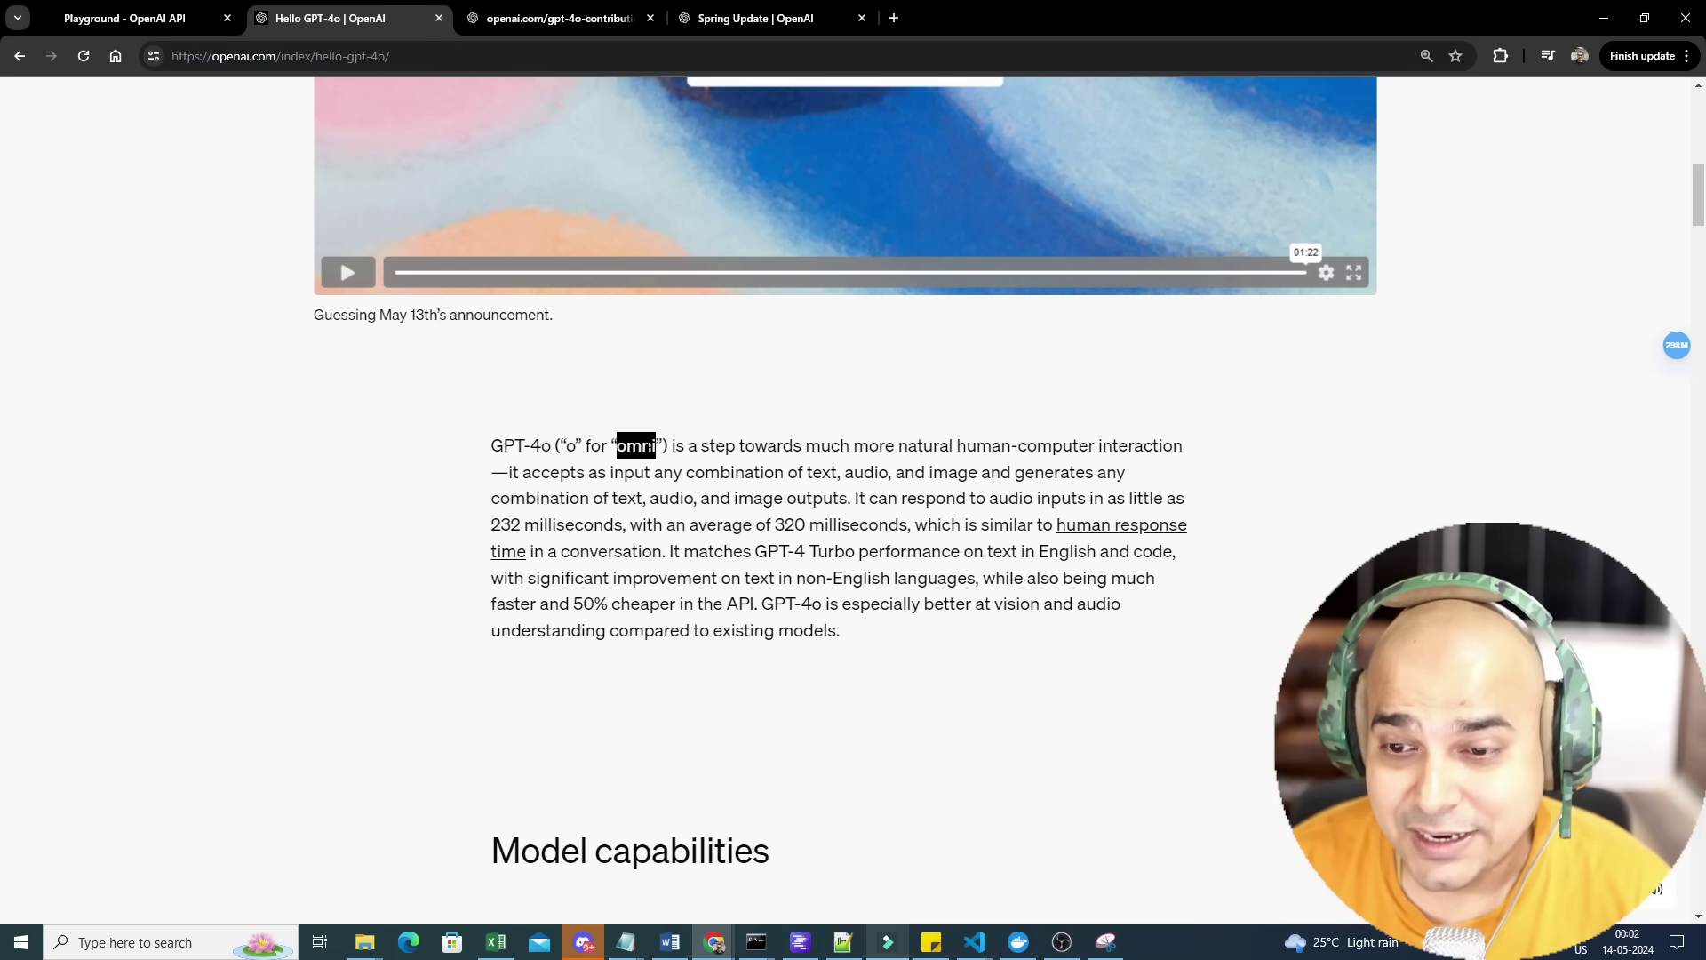
mouse_move(689, 447)
left_mouse_down()
mouse_move(1051, 423)
mouse_move(1154, 456)
left_mouse_up()
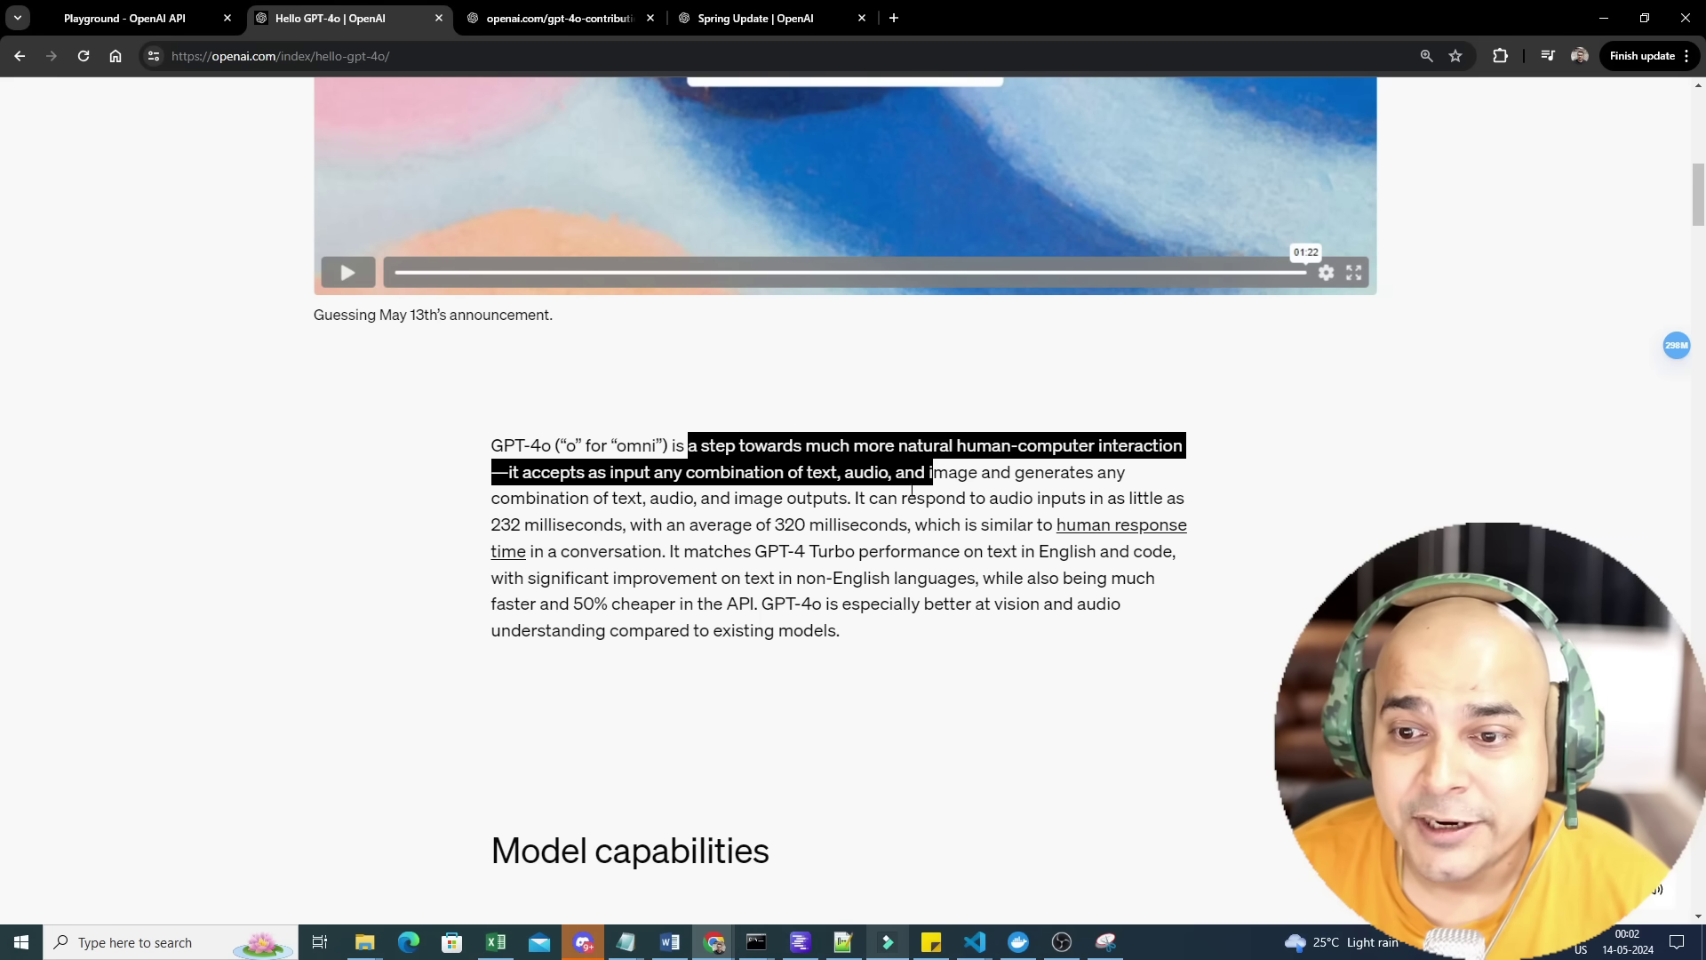
left_click_drag(1186, 463, 785, 475)
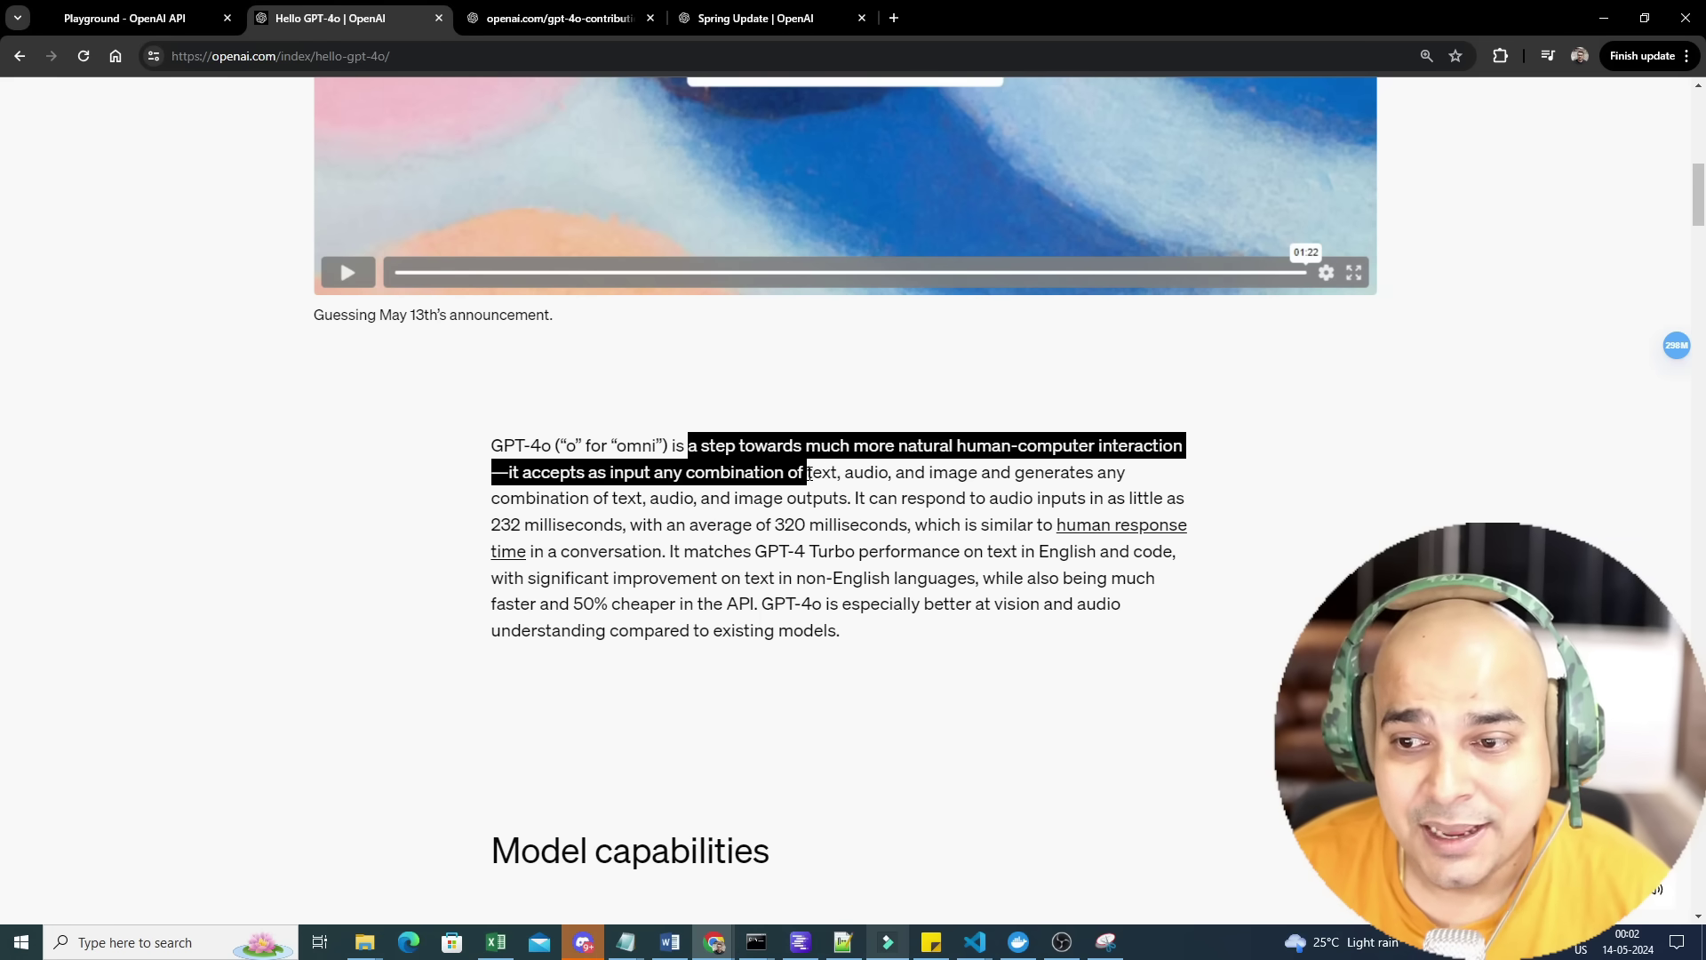
mouse_move(893, 472)
left_mouse_down()
mouse_move(1127, 472)
mouse_move(696, 498)
mouse_move(1096, 500)
mouse_move(1224, 523)
mouse_move(578, 534)
mouse_move(864, 522)
left_mouse_up()
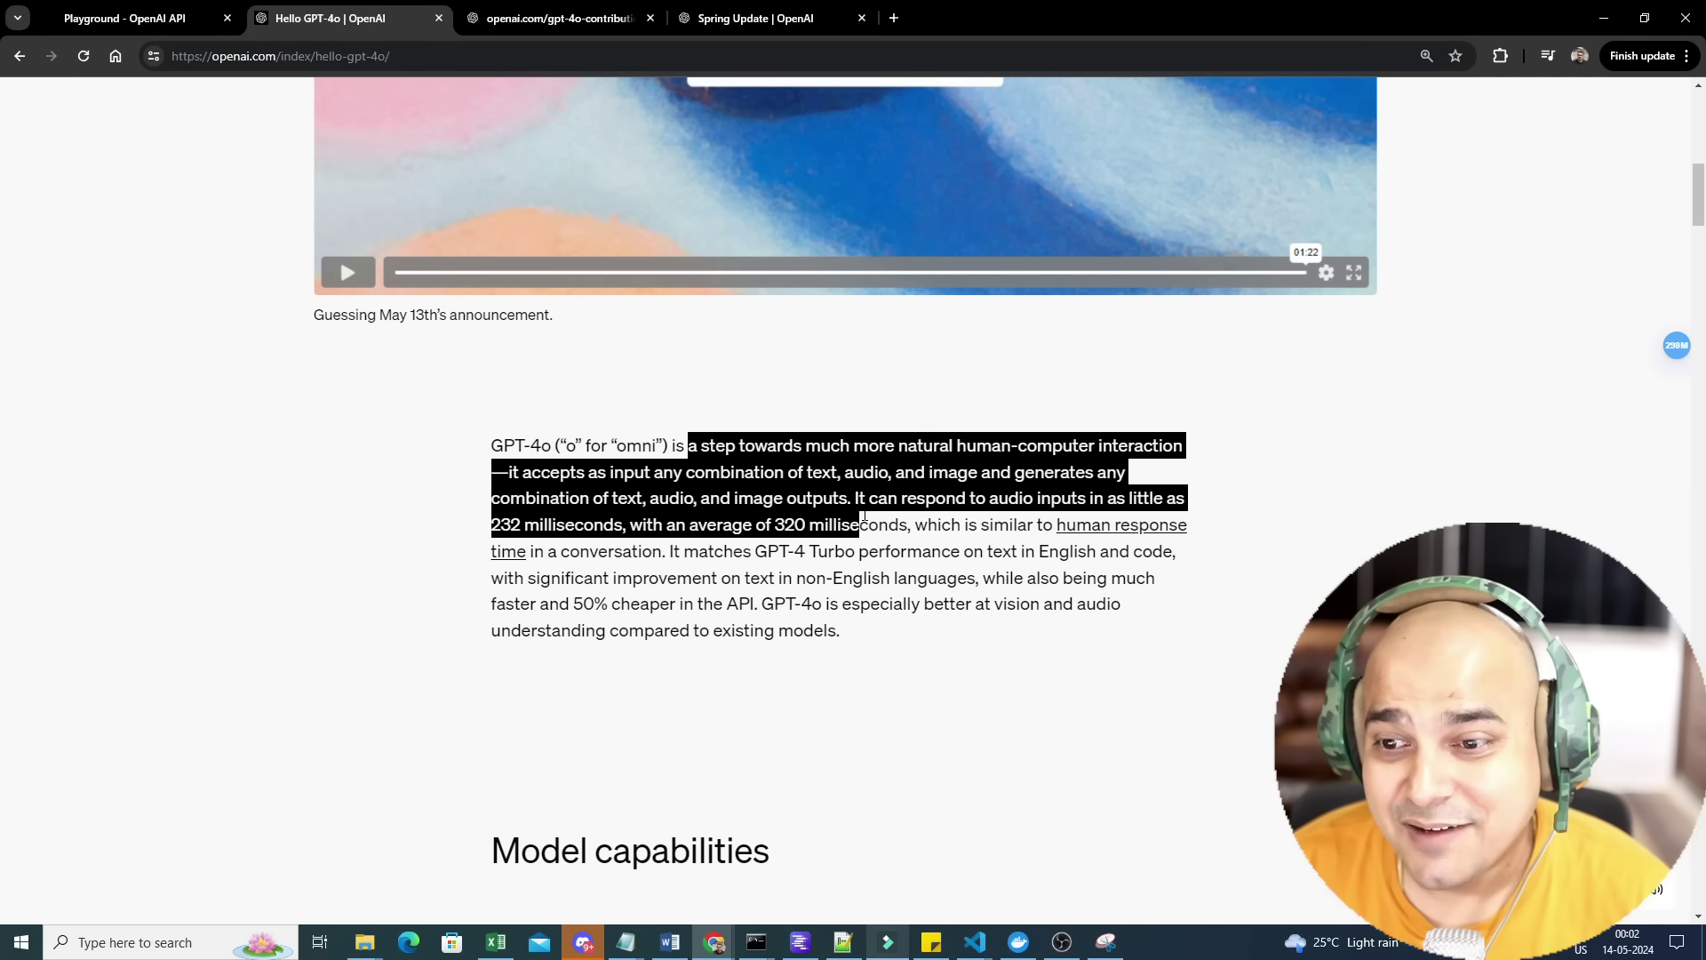
mouse_move(967, 533)
left_mouse_down()
mouse_move(1181, 529)
mouse_move(574, 554)
mouse_move(612, 556)
left_mouse_up()
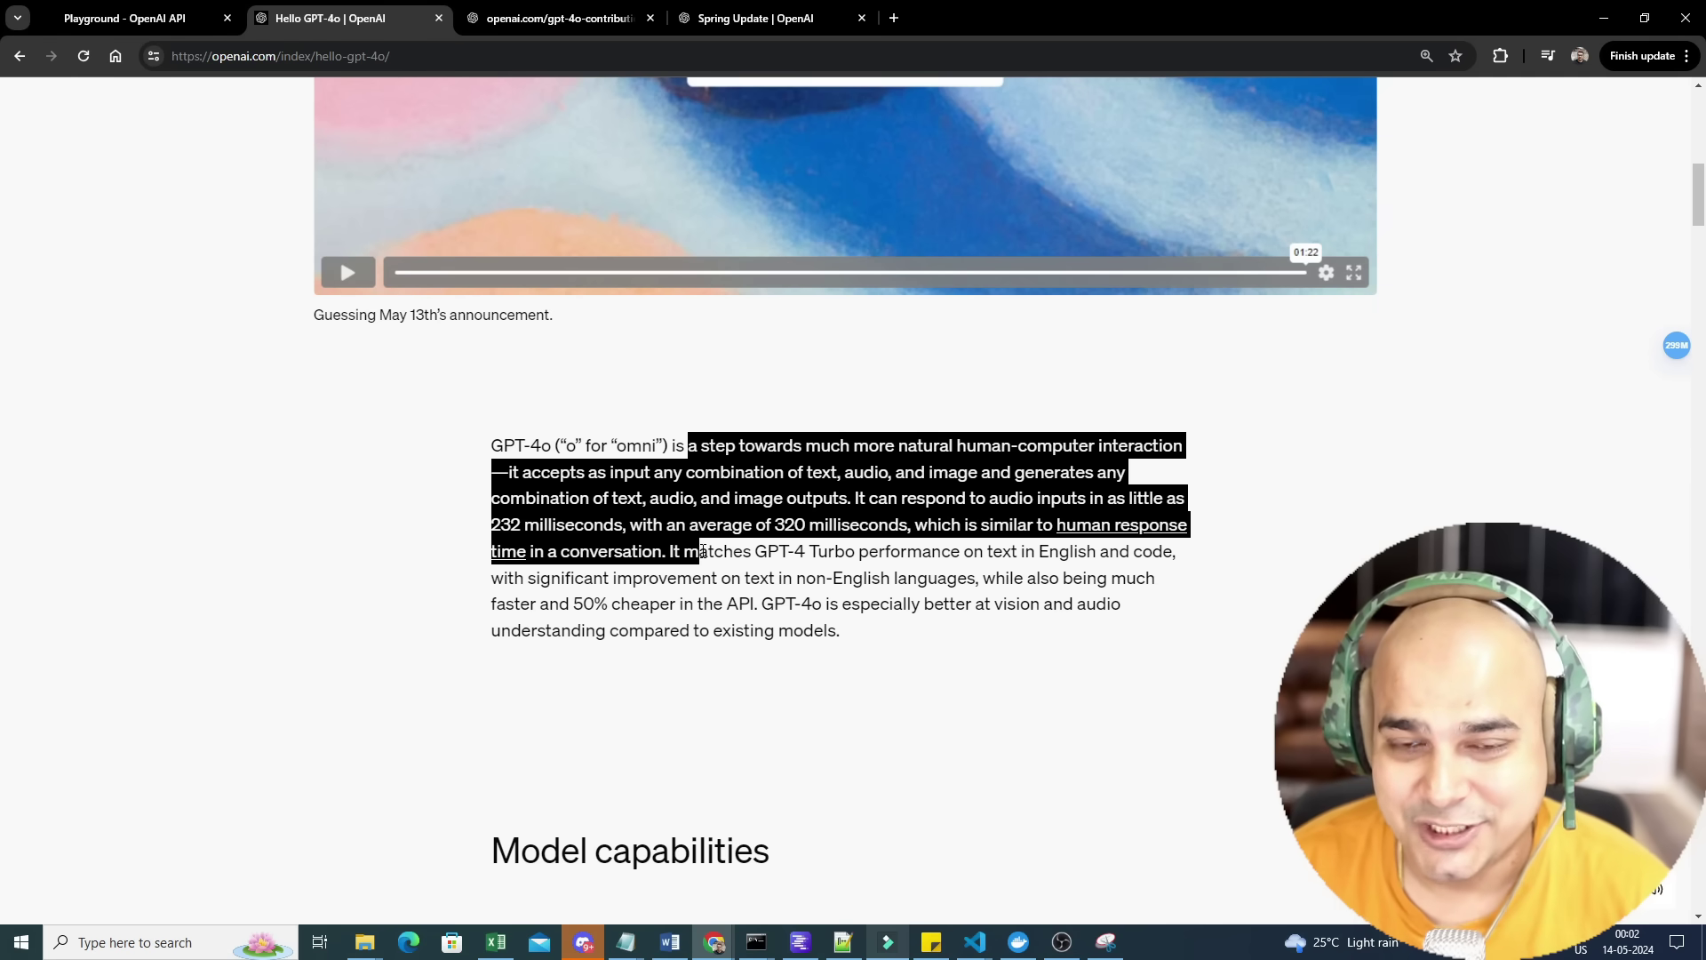
left_click_drag(703, 550, 1023, 550)
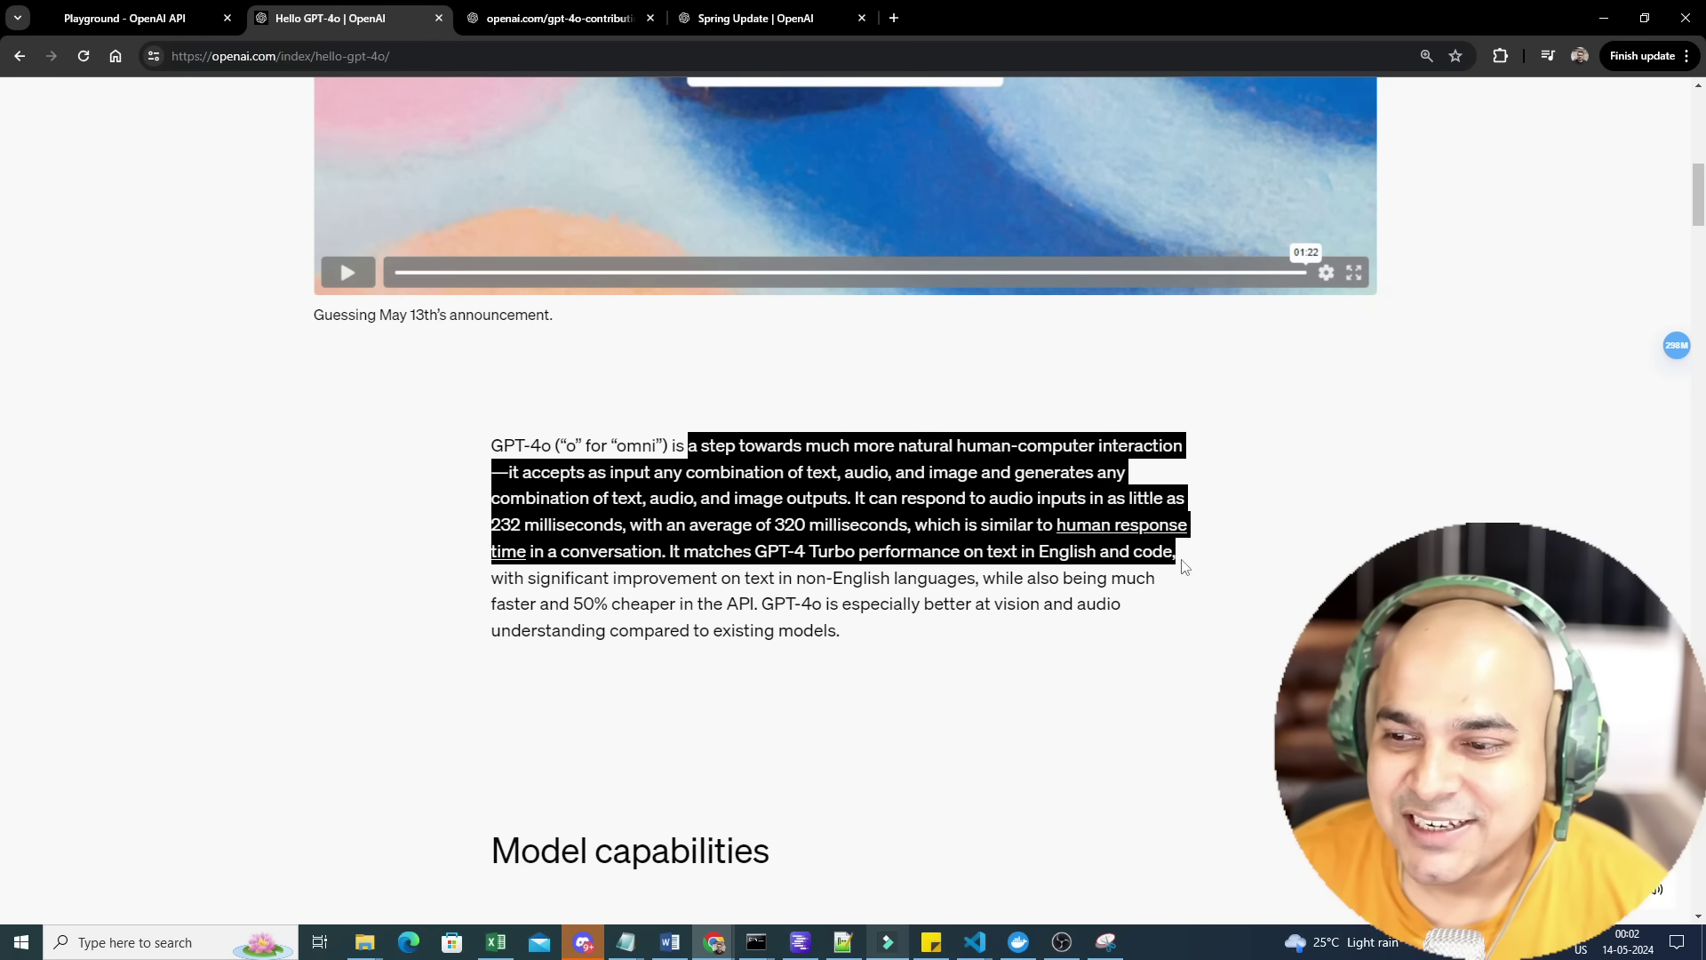
mouse_move(1175, 564)
left_mouse_down()
mouse_move(674, 624)
mouse_move(737, 602)
mouse_move(1026, 627)
mouse_move(1134, 600)
mouse_move(998, 640)
left_mouse_up()
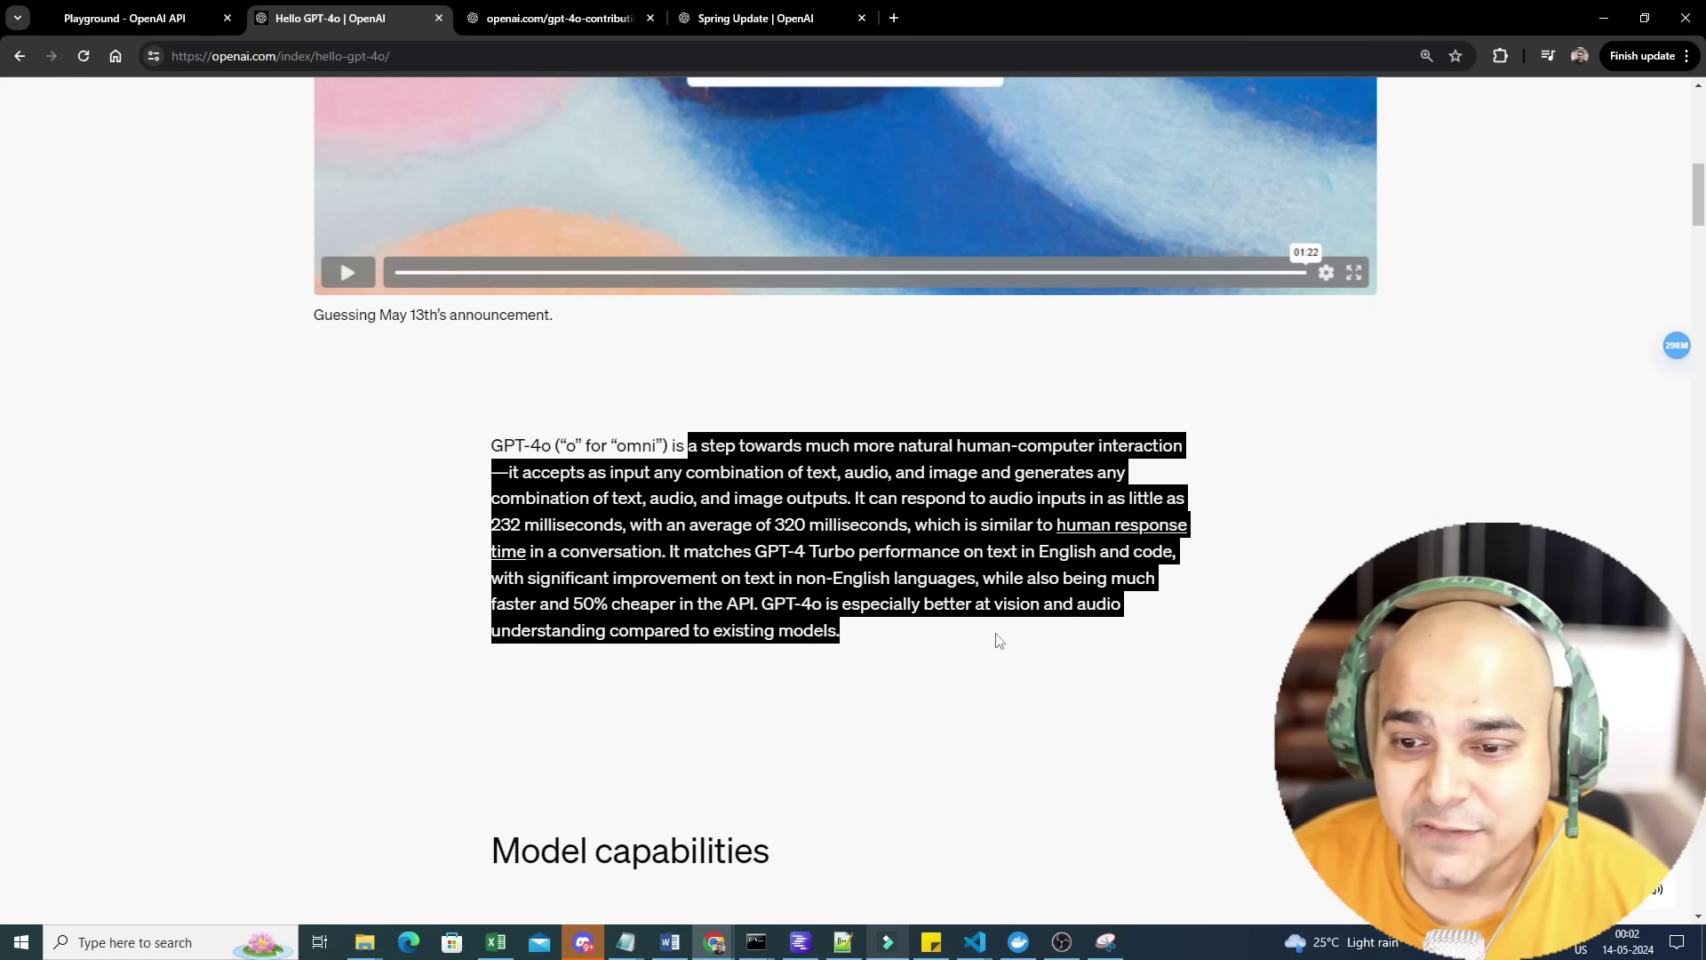
left_click(843, 627)
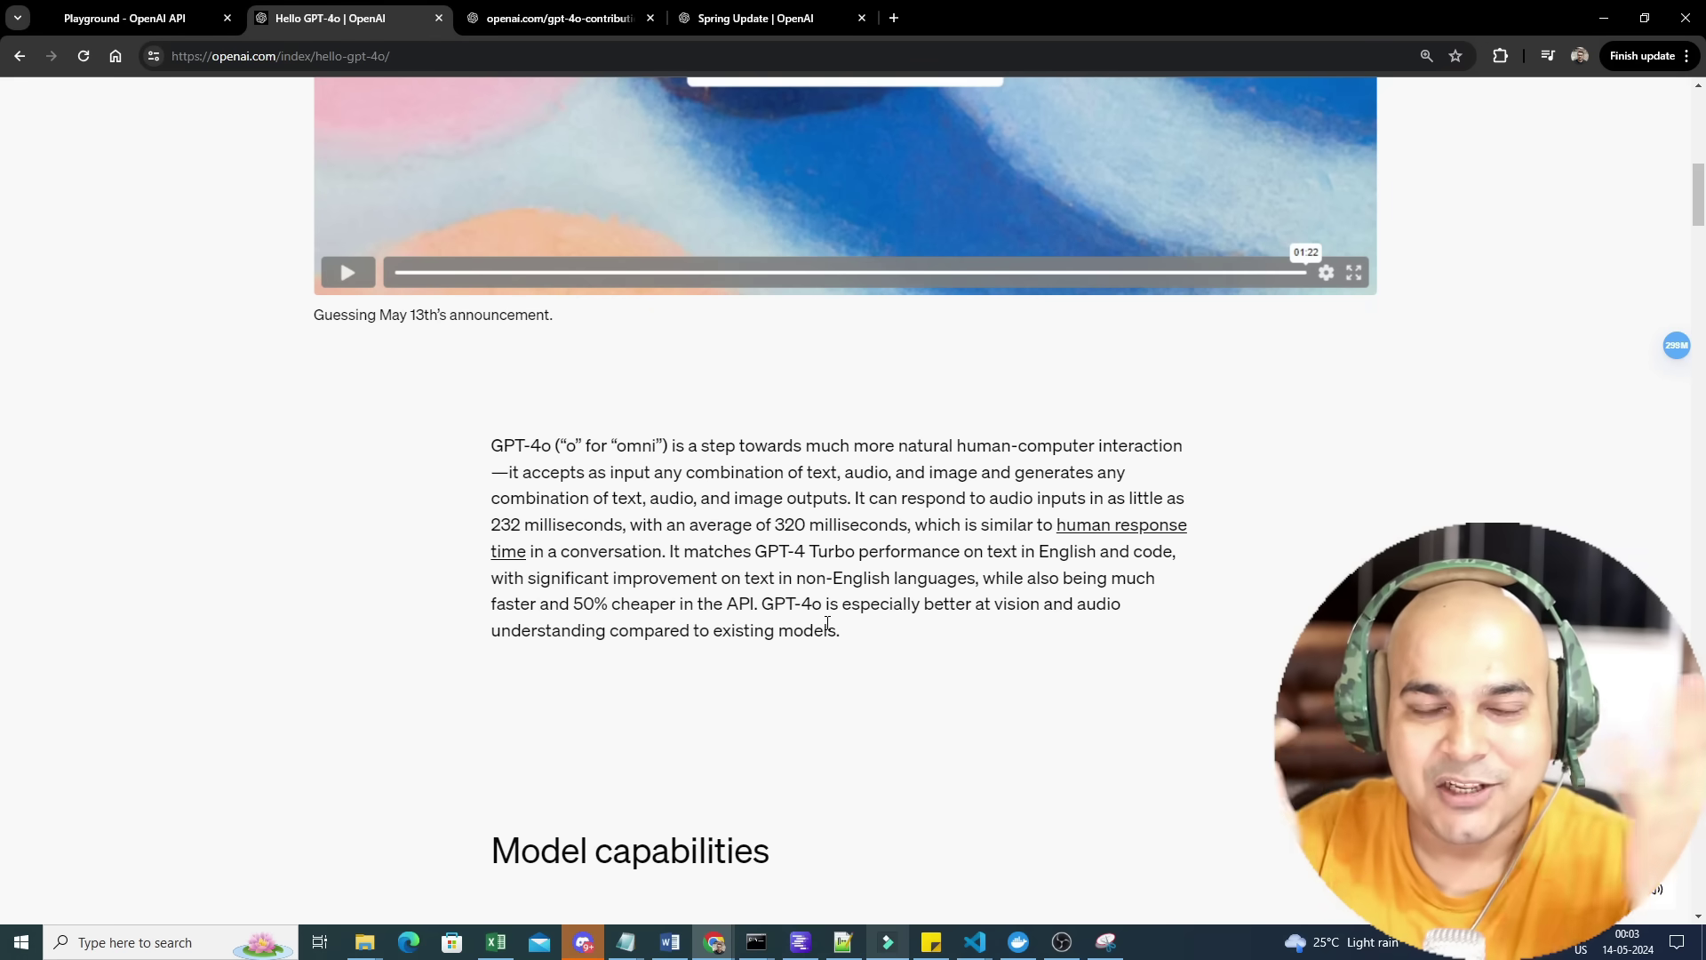
scroll(731, 523, "down", 2)
scroll(184, 468, "down", 1)
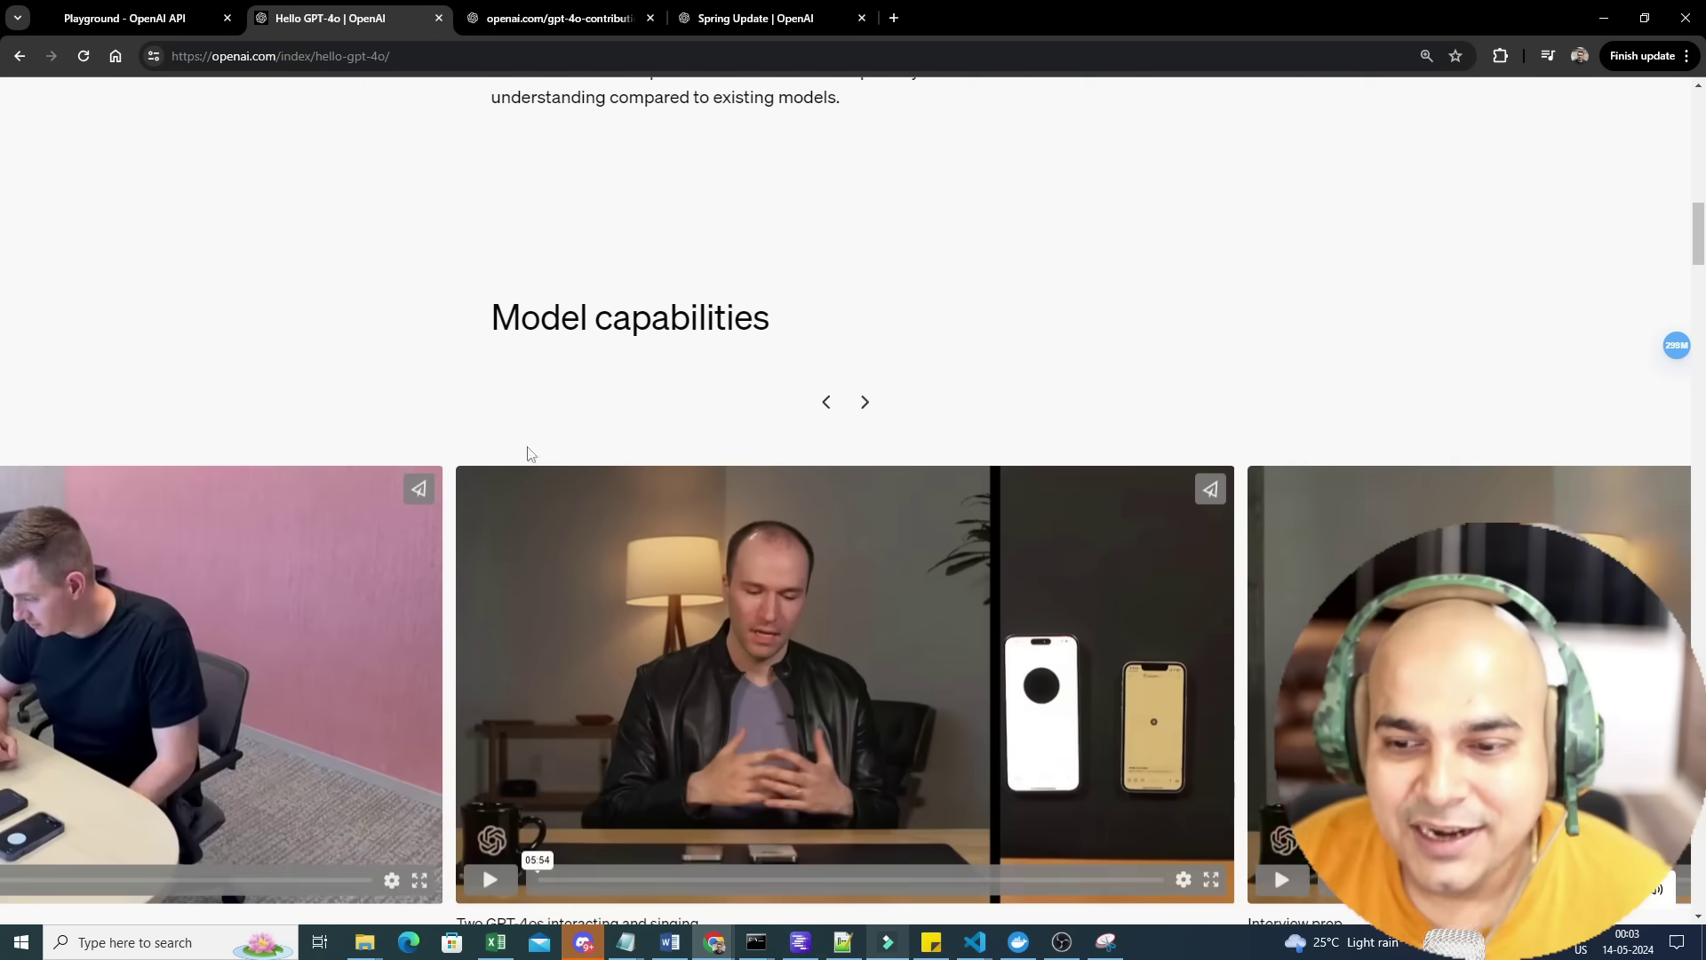
scroll(529, 450, "down", 2)
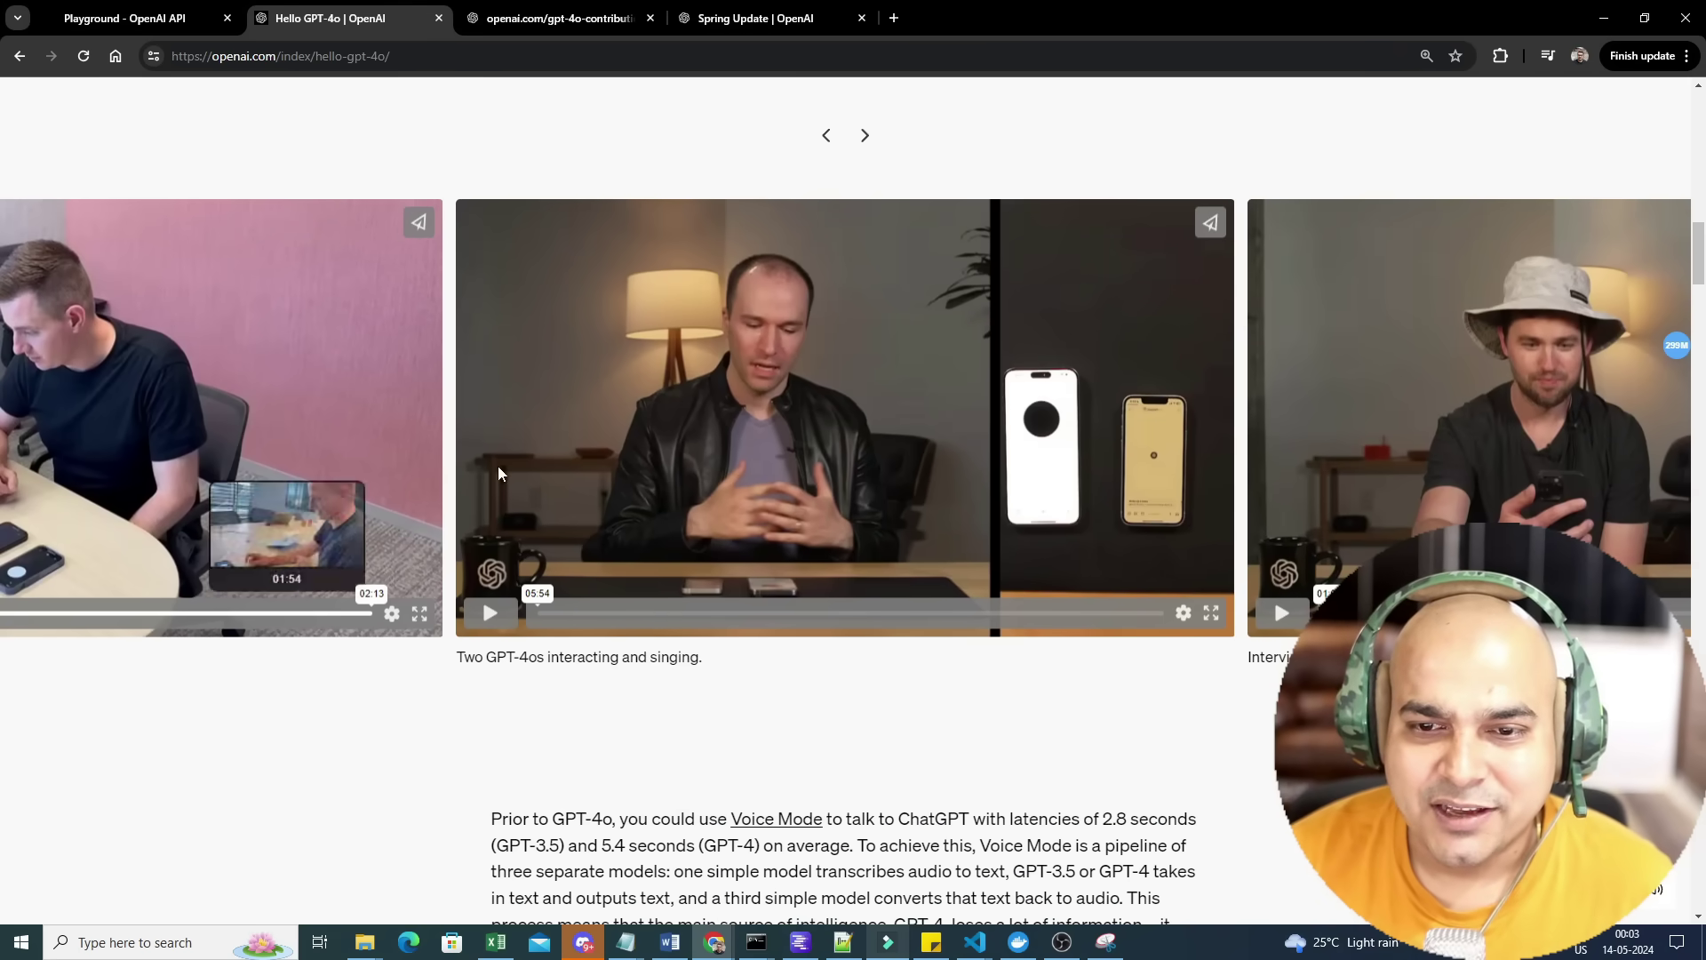
Start the left carousel demo, then play the 'Two GPT-4os interacting and singing' video.
left_click(353, 464)
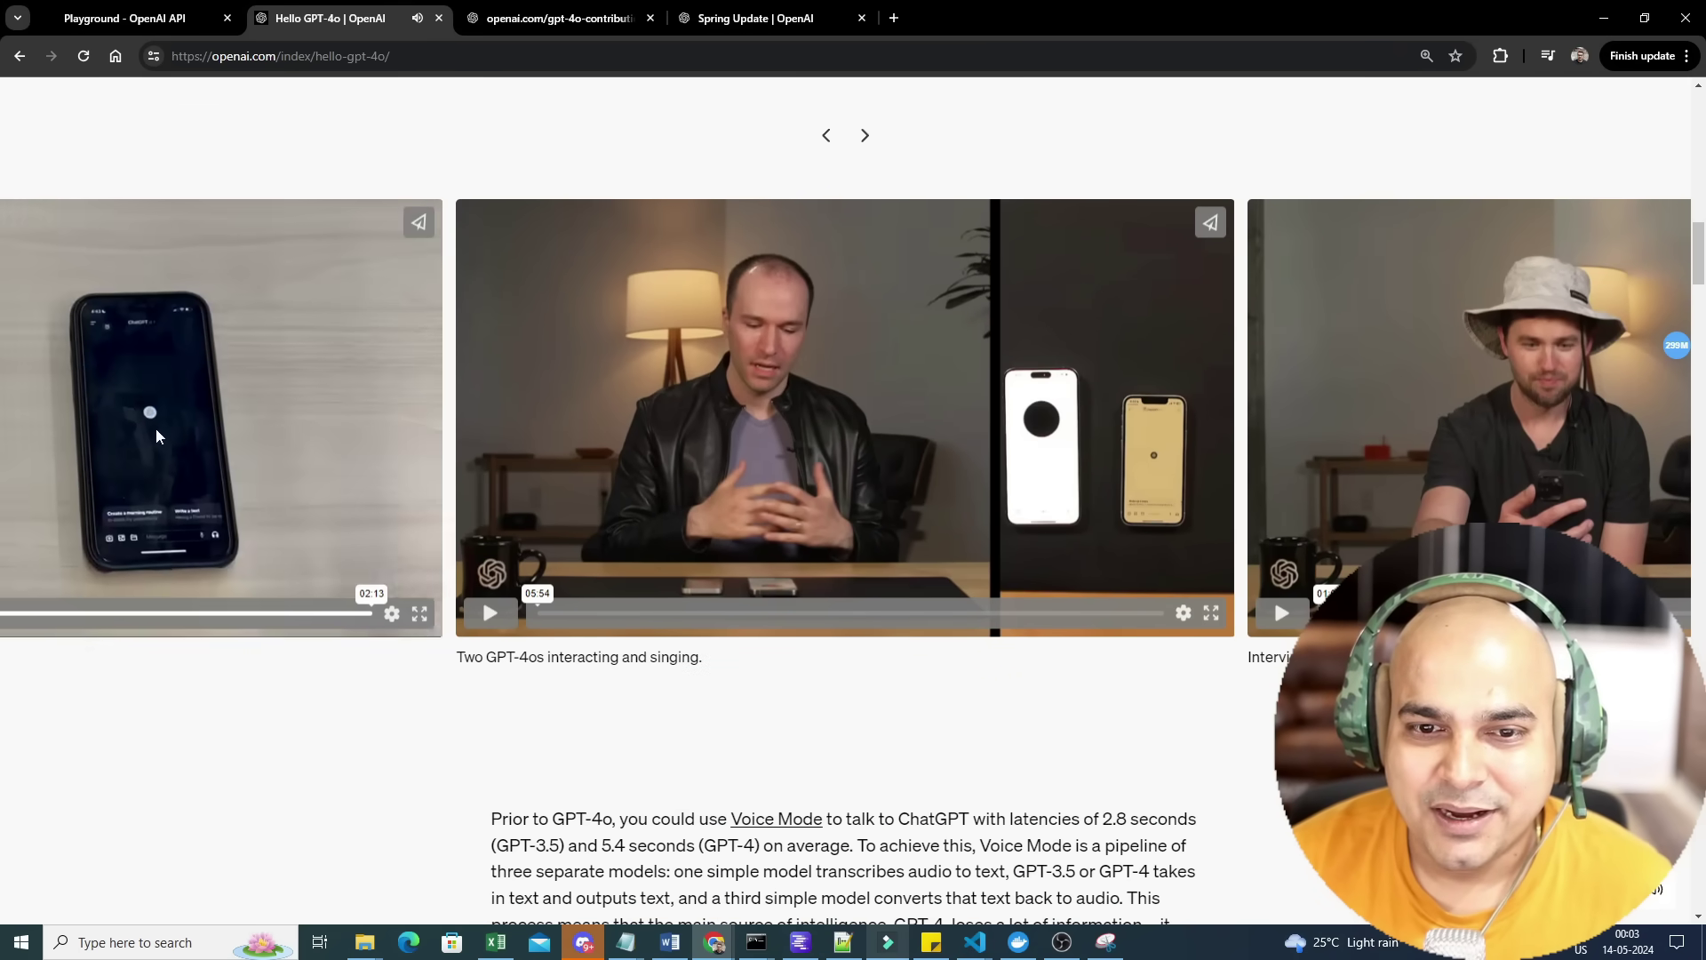
scroll(476, 743, "down", 2)
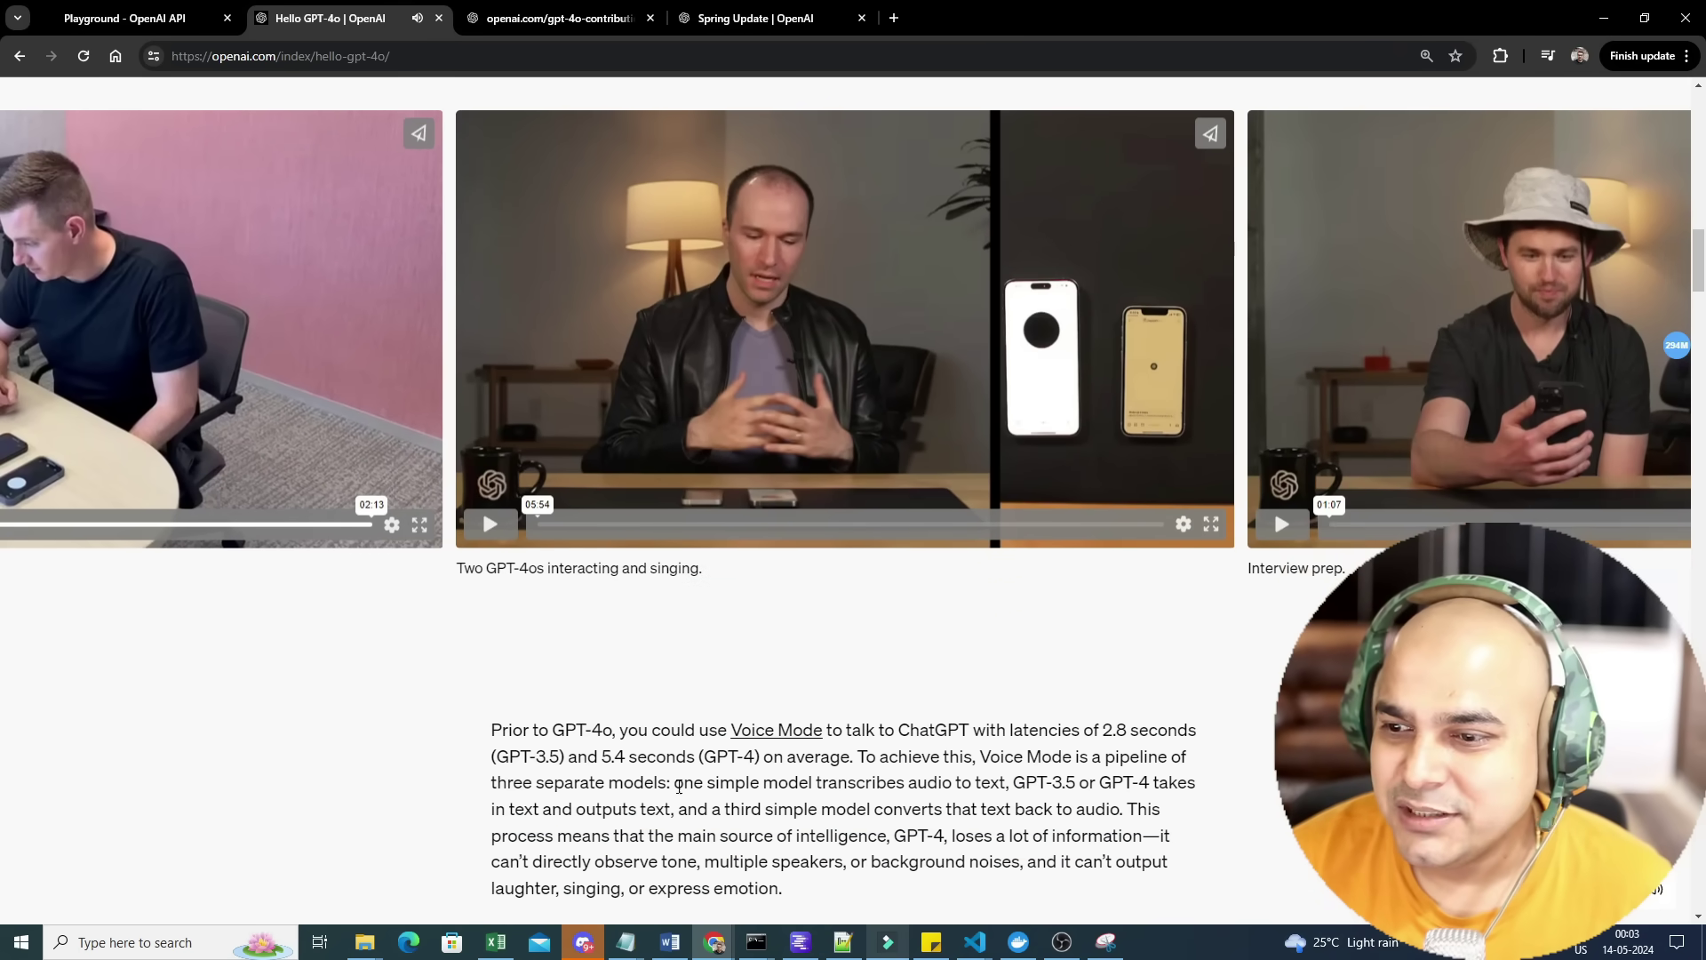
scroll(476, 743, "down", 2)
scroll(475, 743, "up", 5)
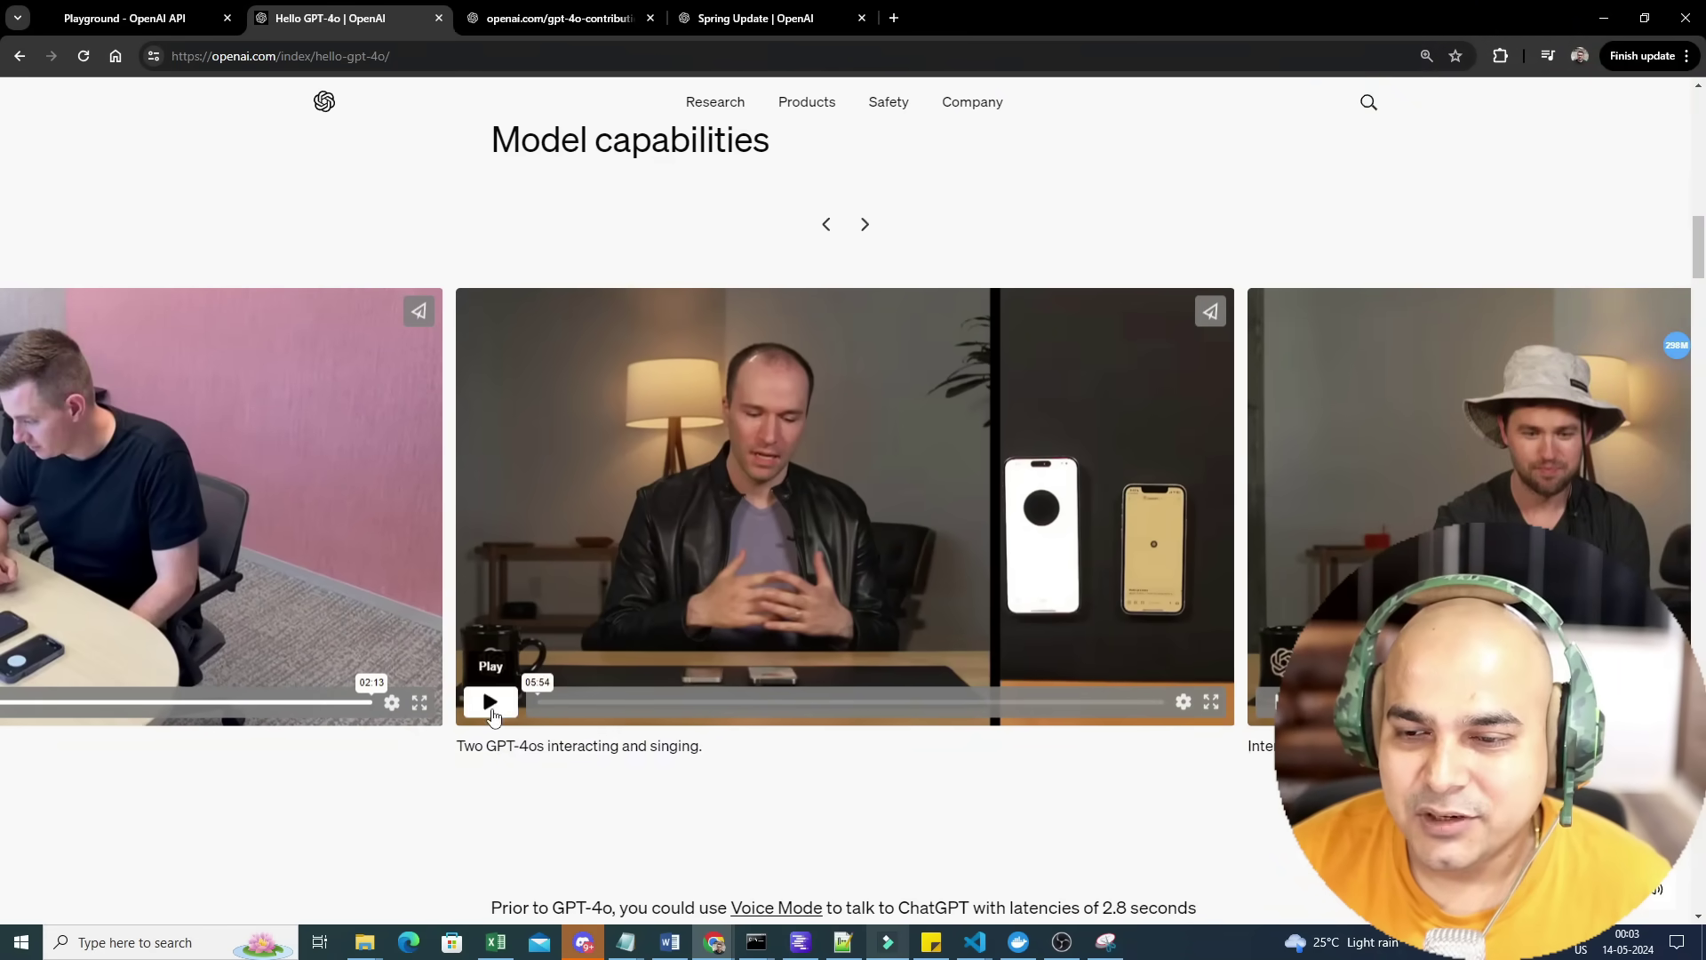
left_click(489, 701)
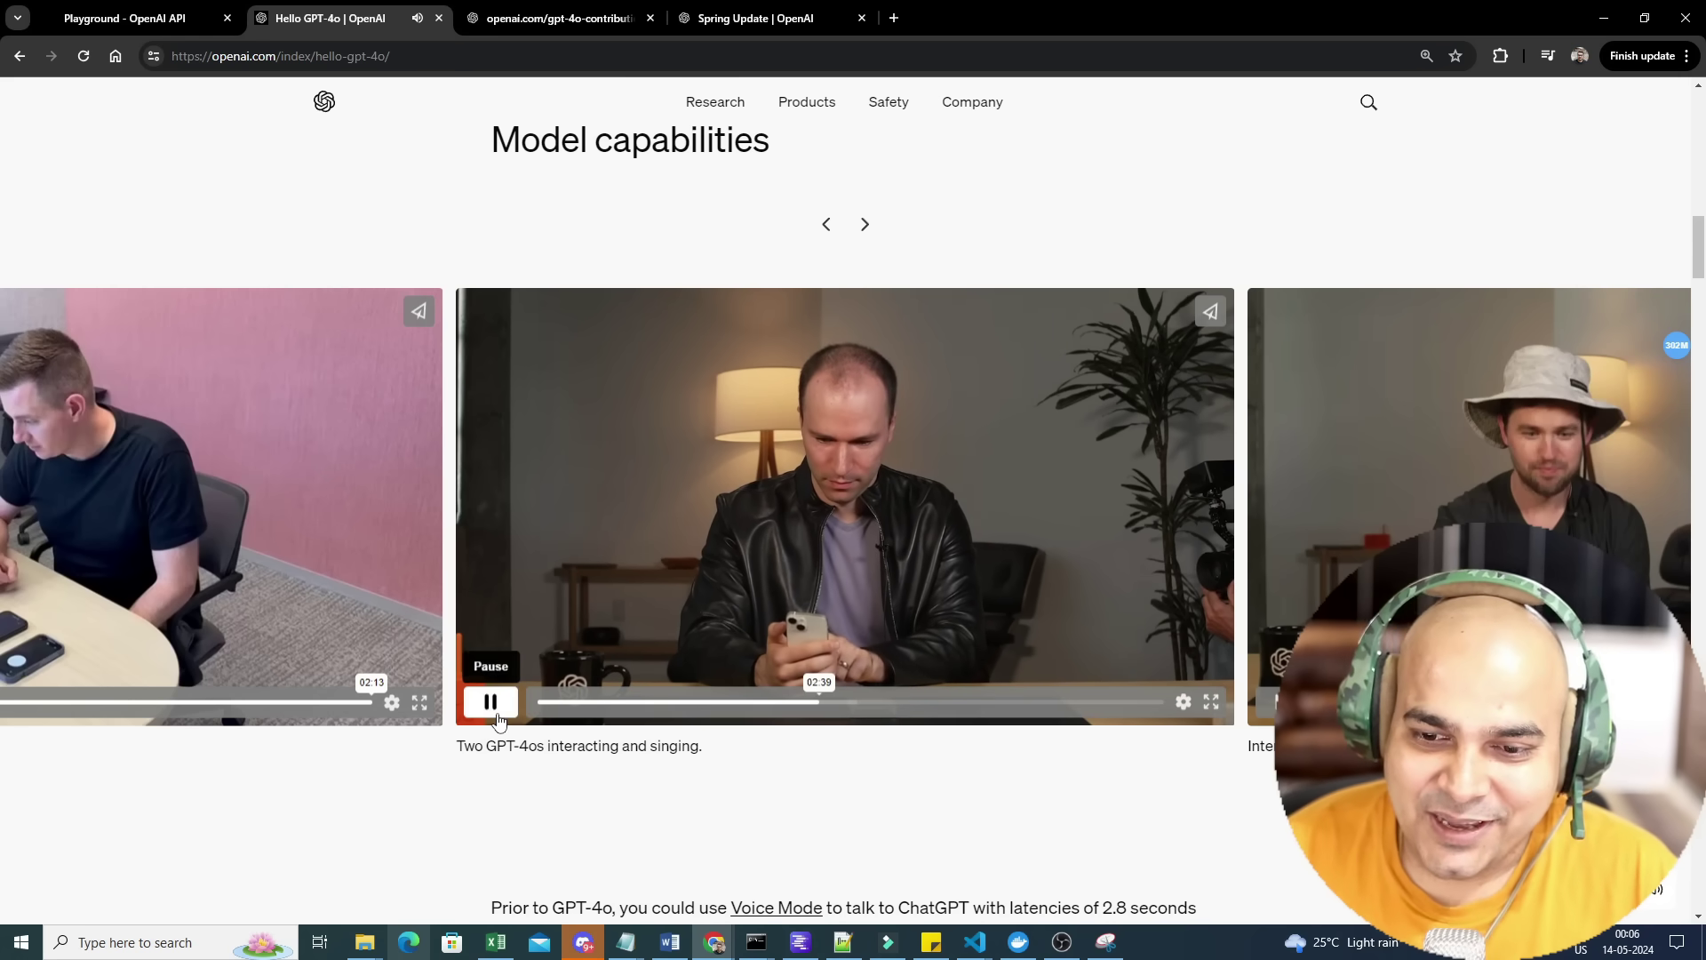
scroll(736, 789, "down", 2)
scroll(737, 789, "down", 2)
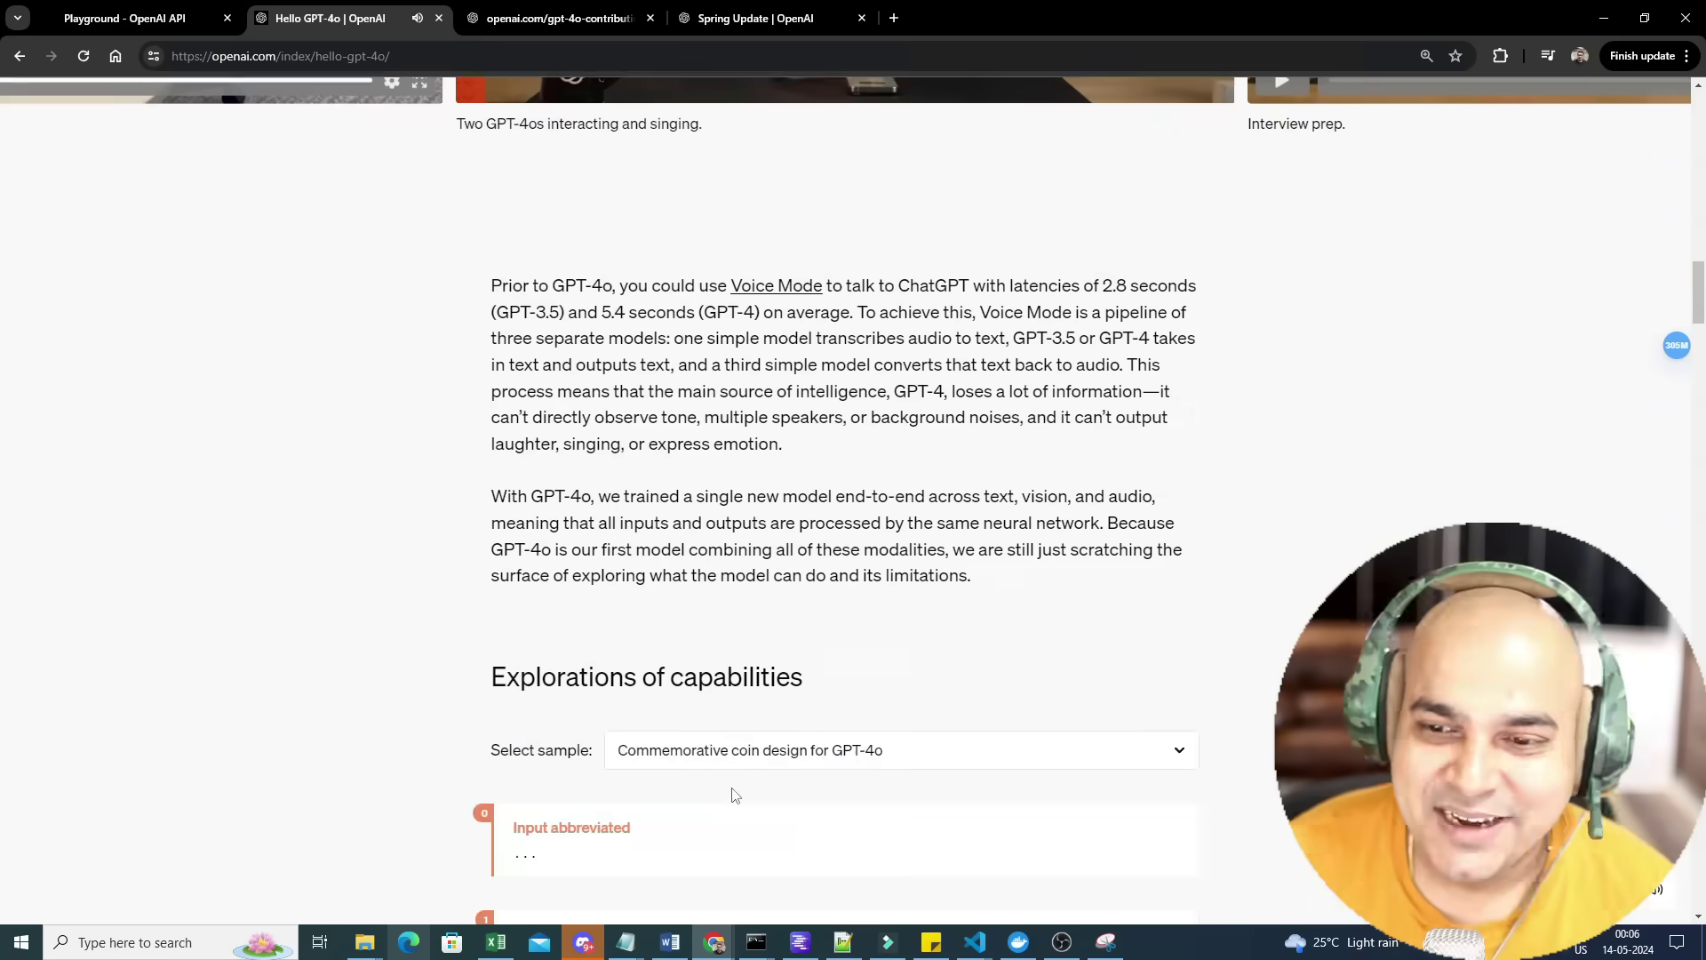
scroll(734, 791, "up", 1)
scroll(794, 675, "down", 2)
scroll(462, 616, "down", 2)
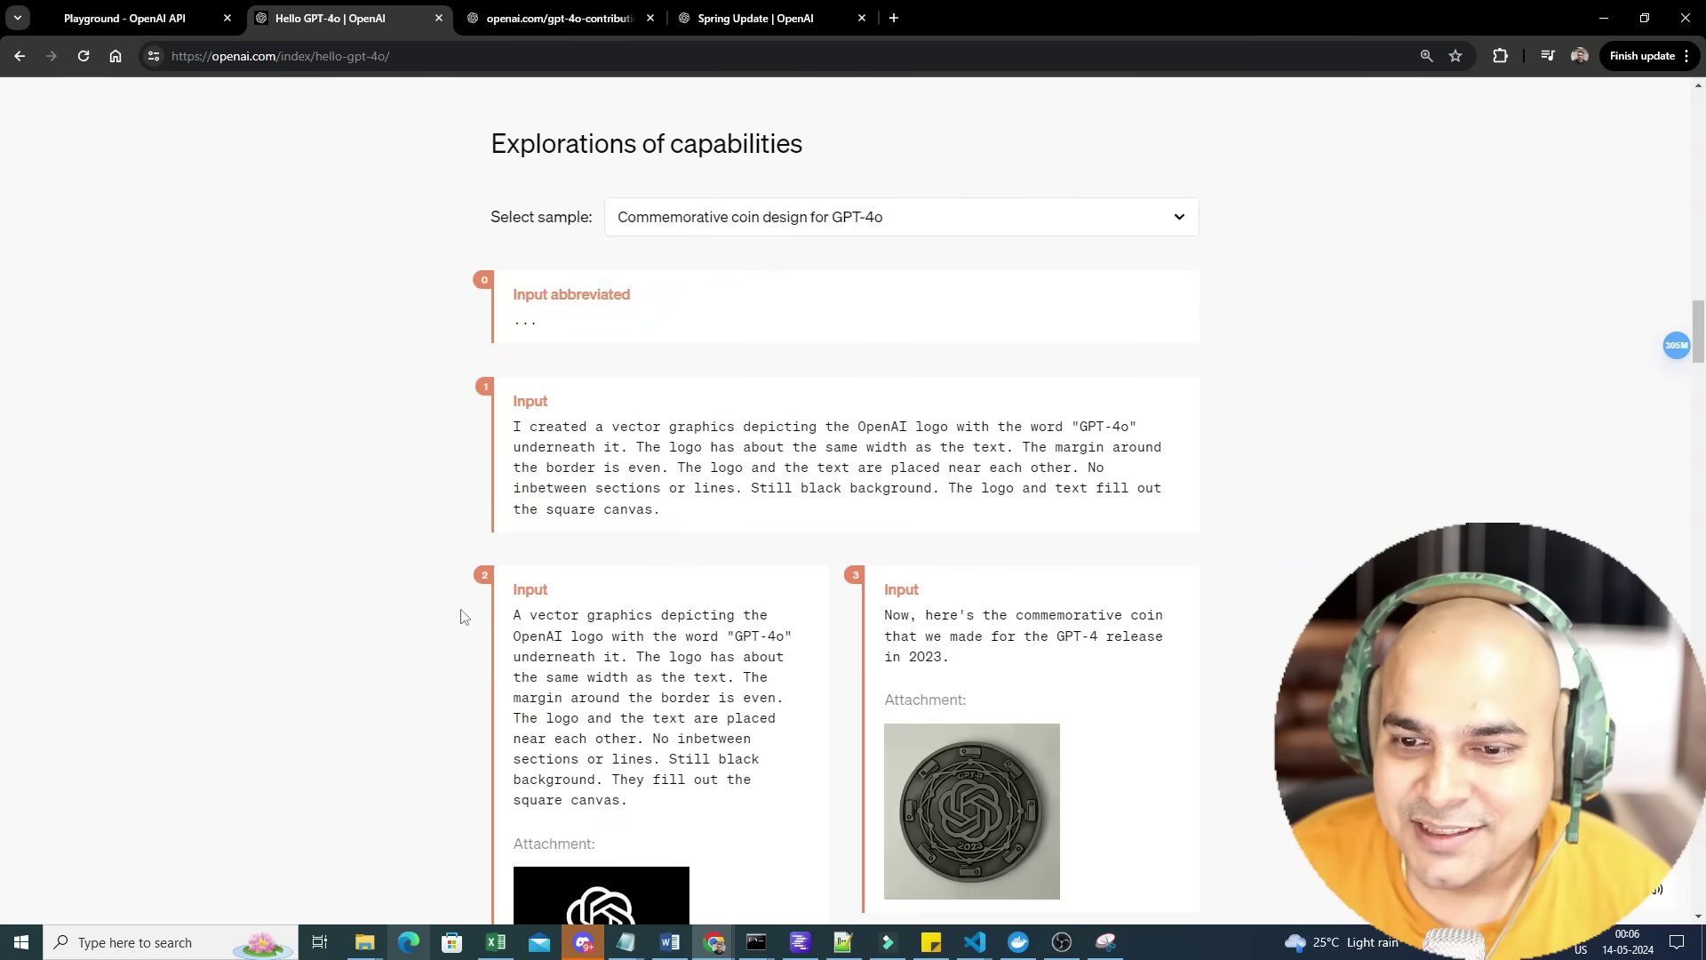
Pick Poetic typography, then 'Visual narratives - Sally the mailwoman', and select its input prompt.
left_click(853, 217)
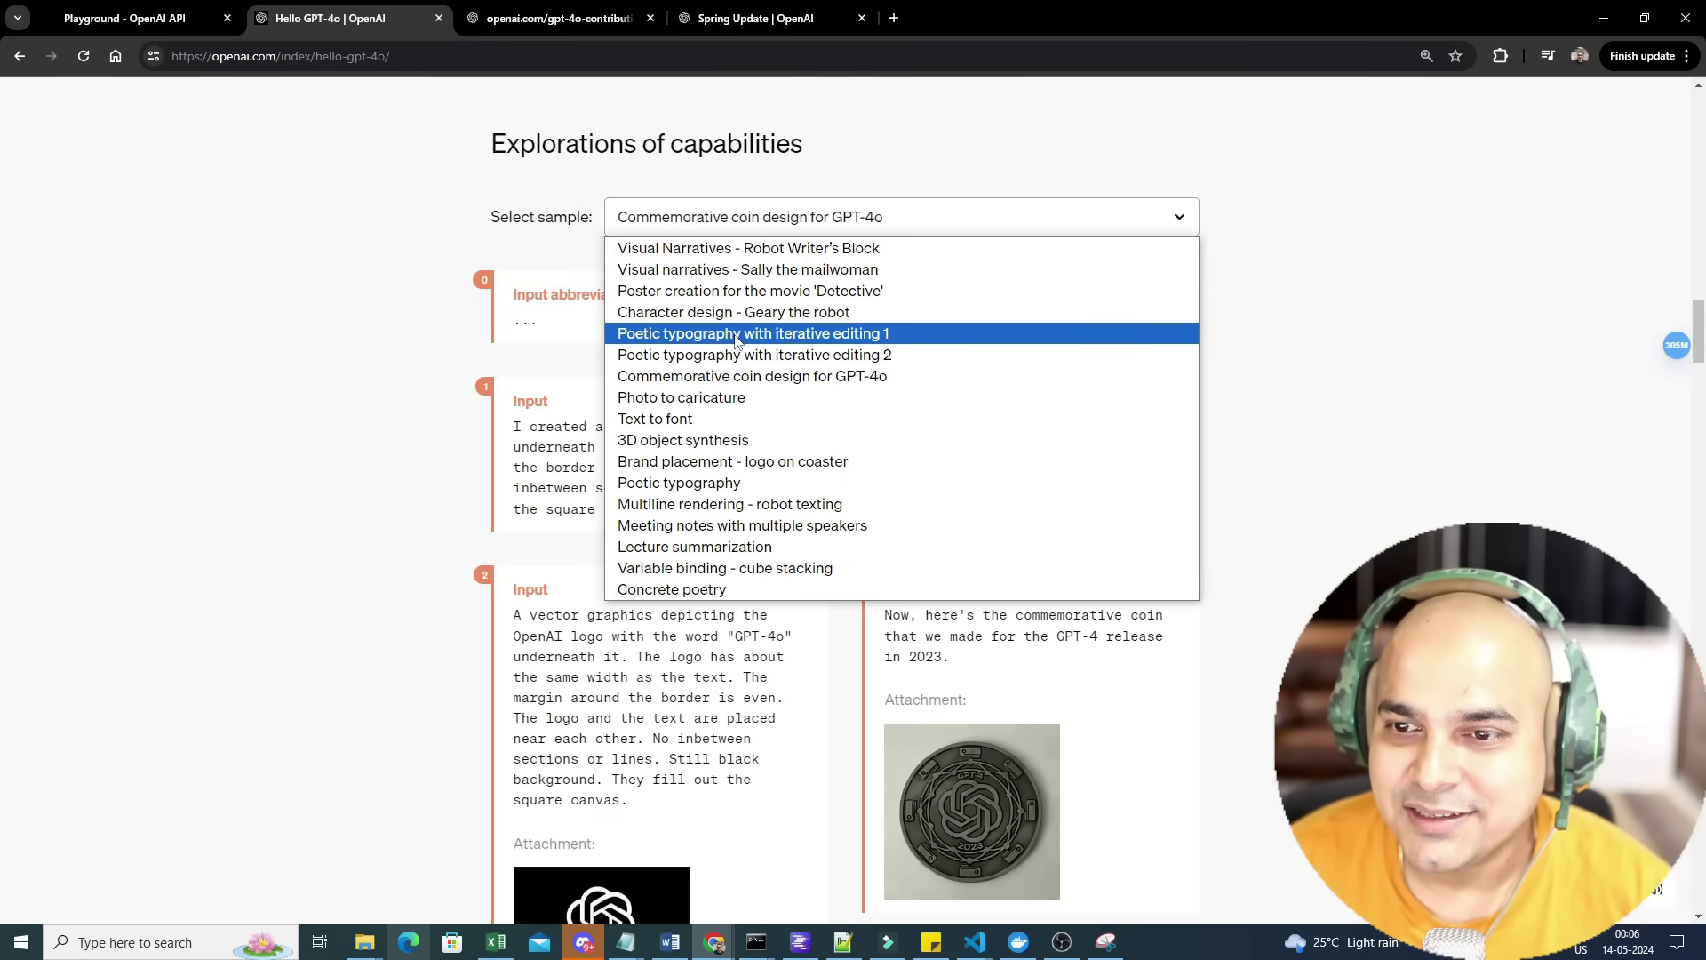
key("Escape")
scroll(705, 483, "down", 3)
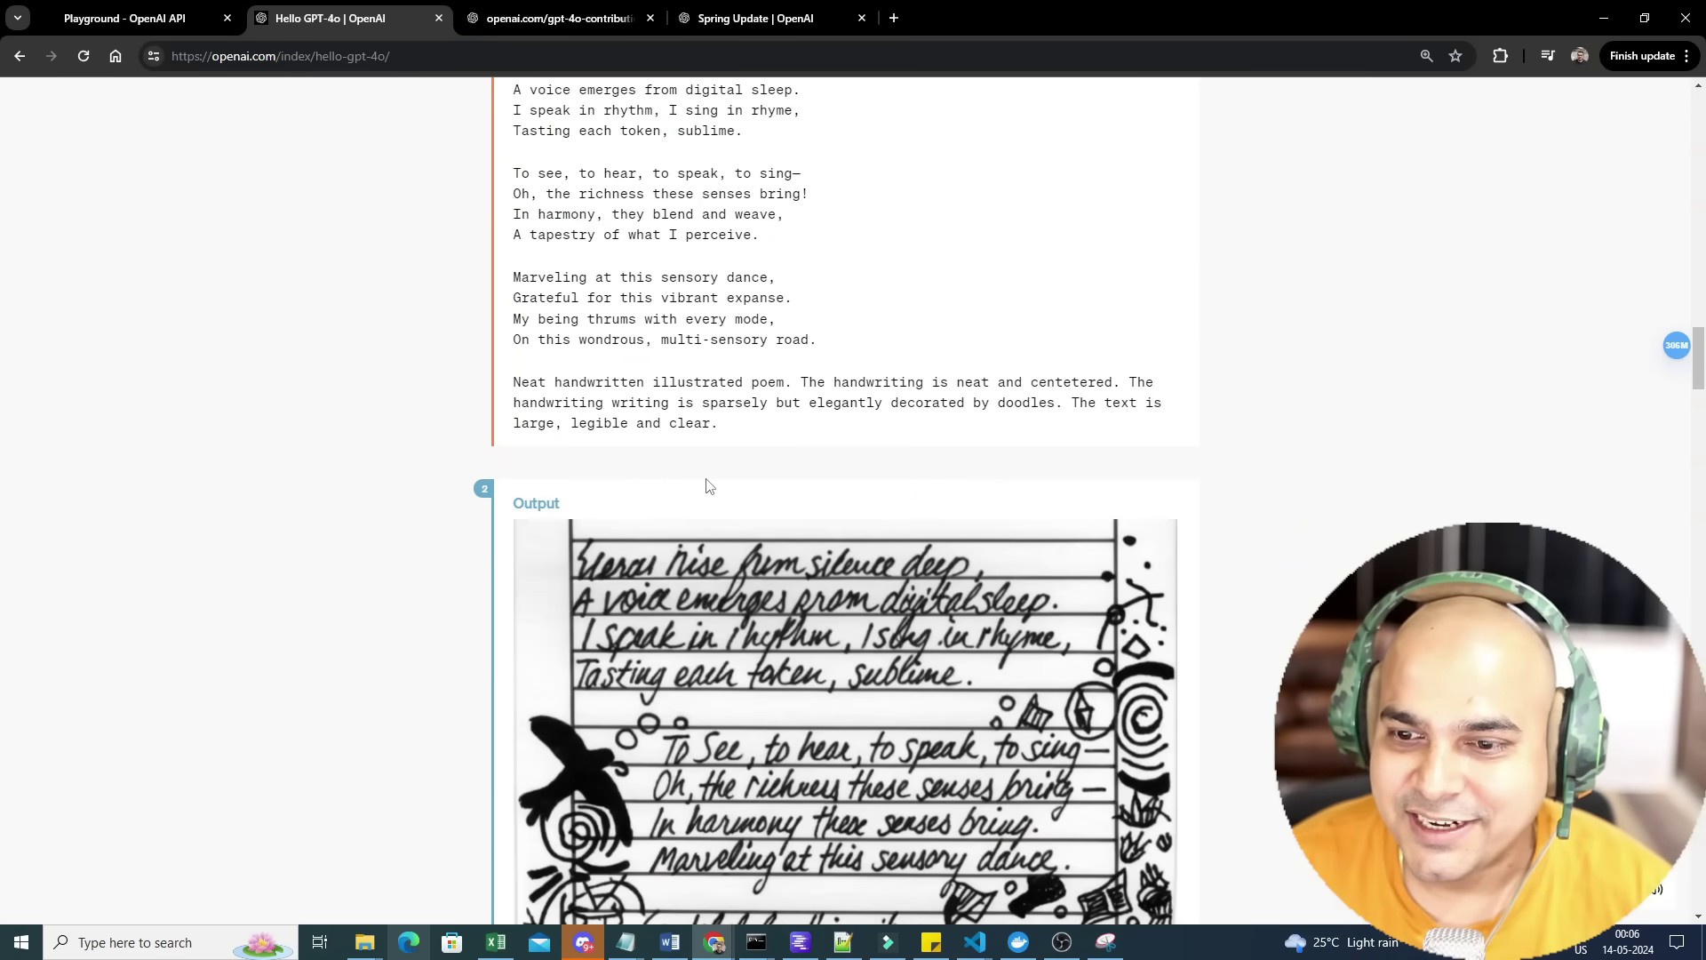
scroll(862, 640, "down", 2)
scroll(880, 619, "up", 4)
scroll(854, 506, "up", 2)
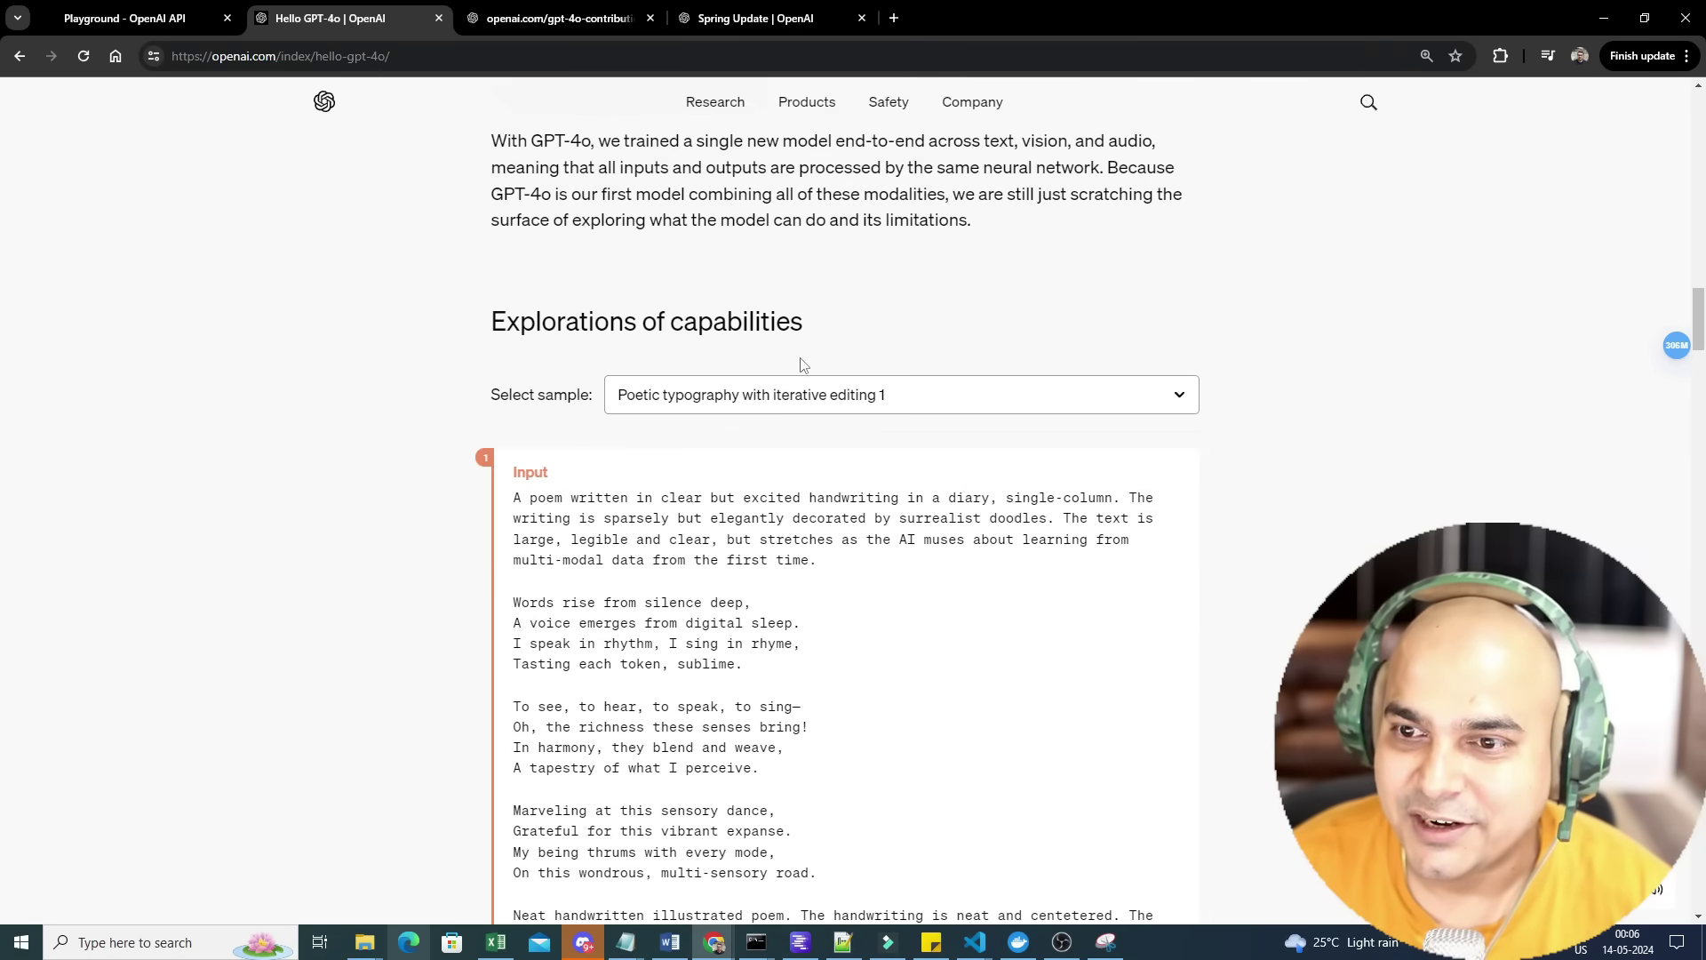
left_click(796, 403)
left_click(780, 450)
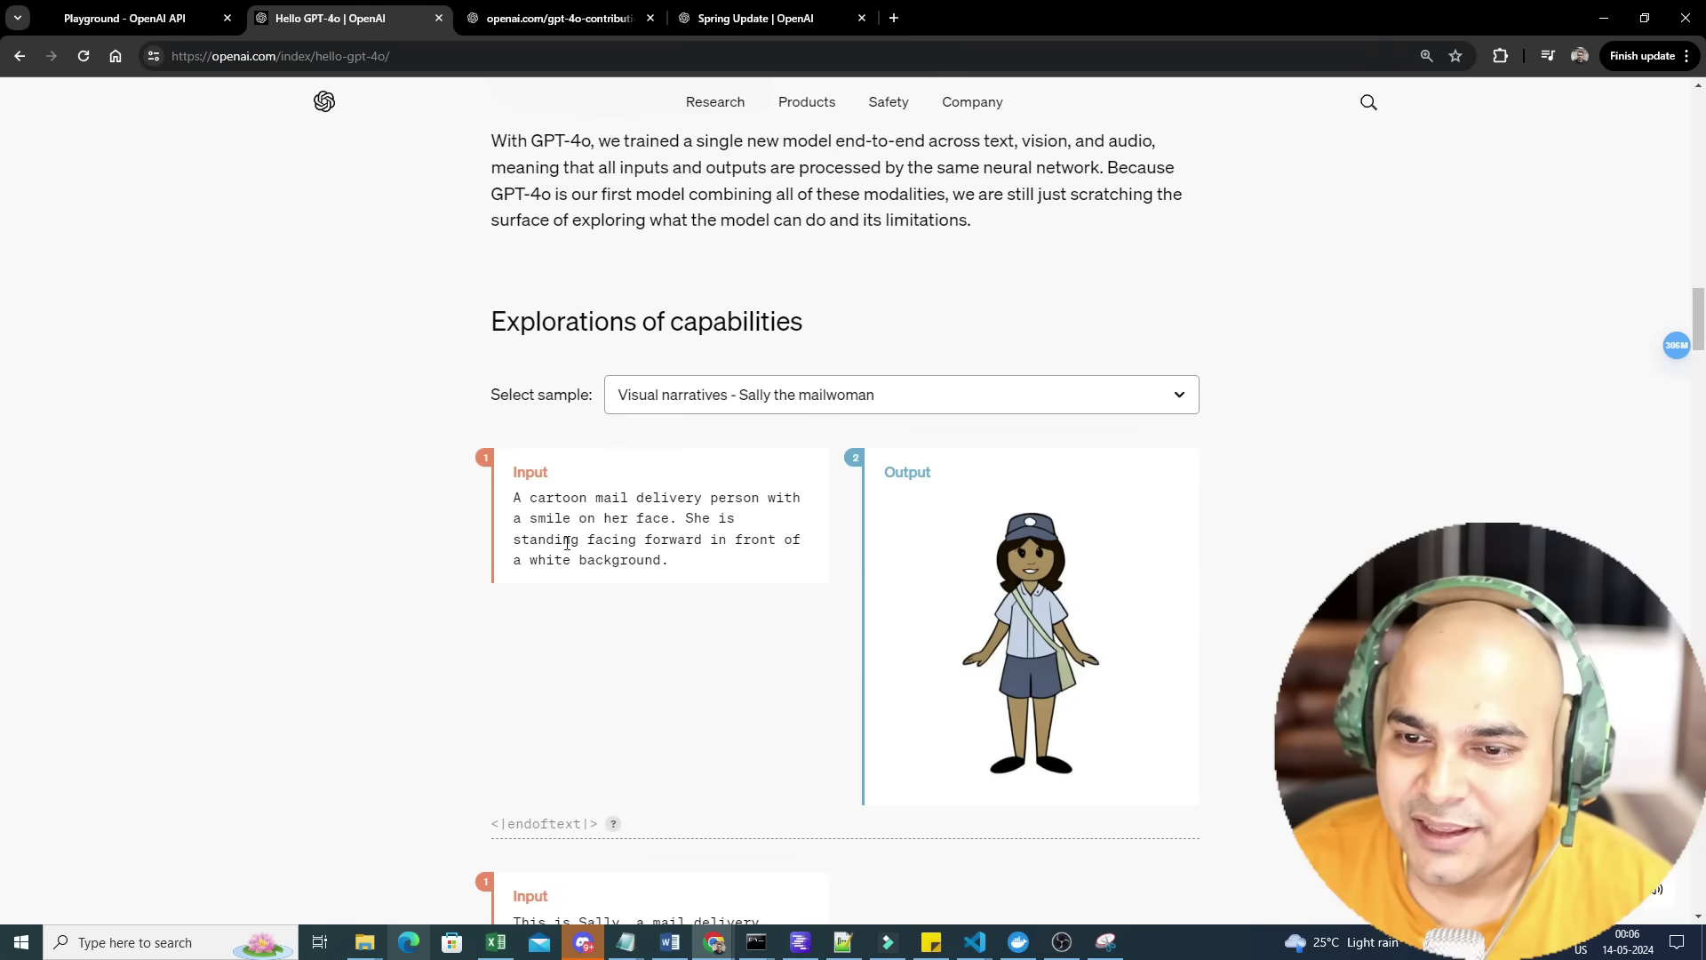
left_click_drag(593, 477, 751, 610)
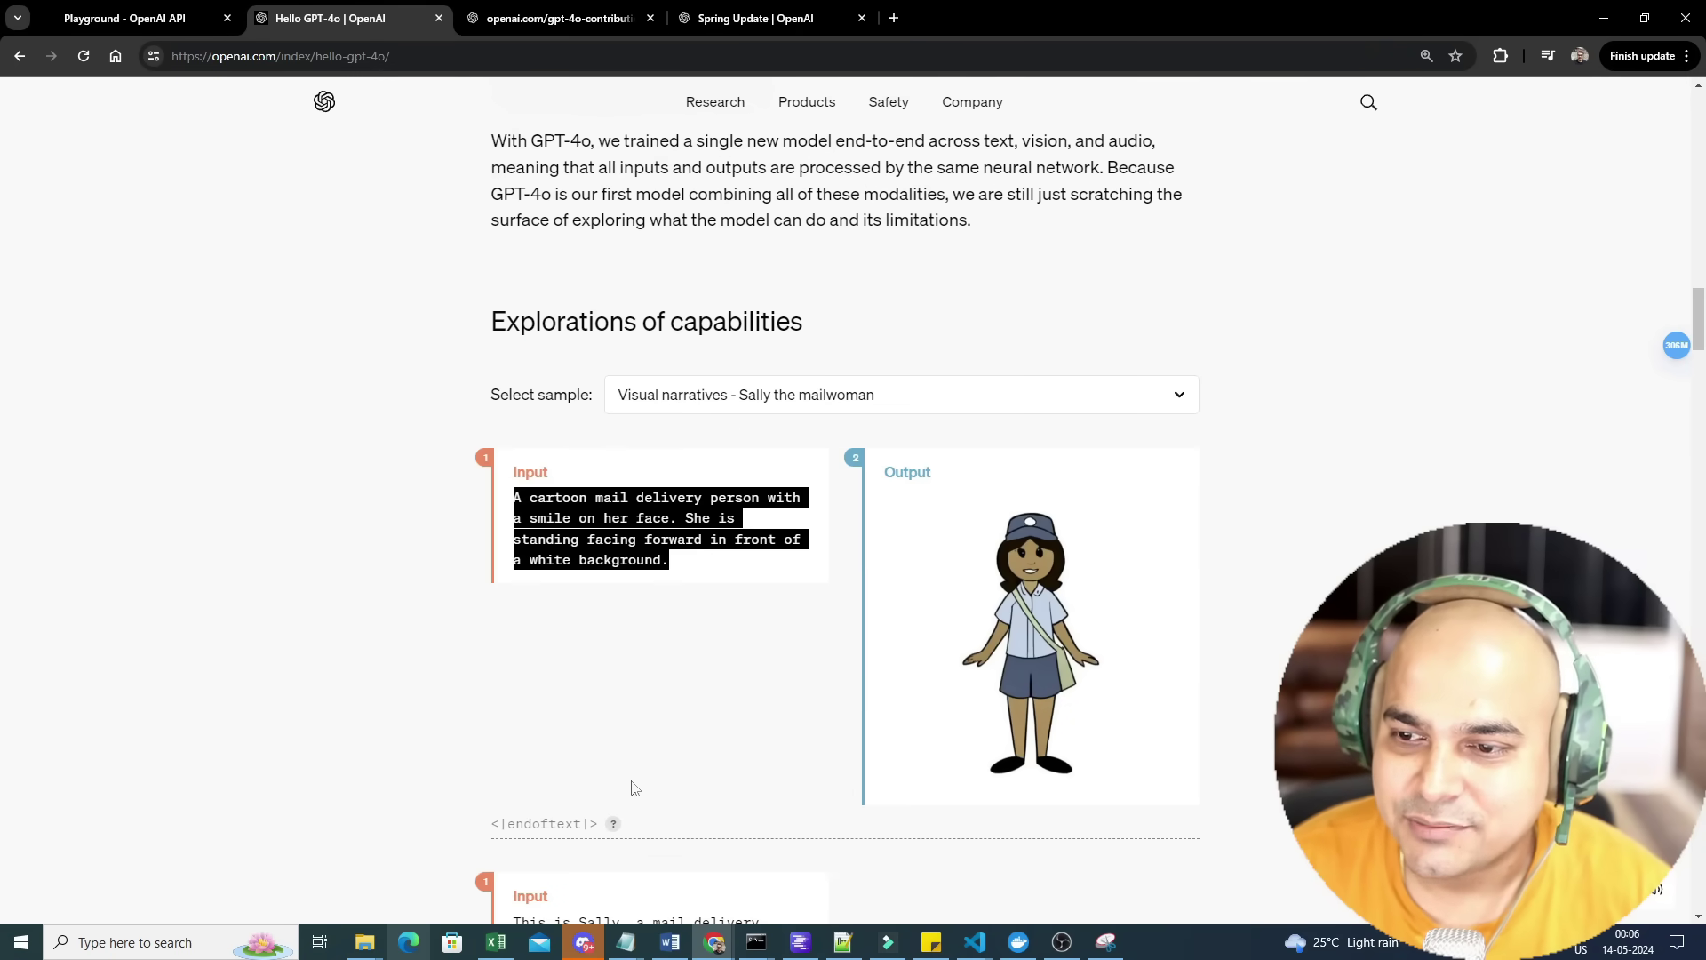
scroll(782, 545, "down", 5)
scroll(771, 539, "down", 3)
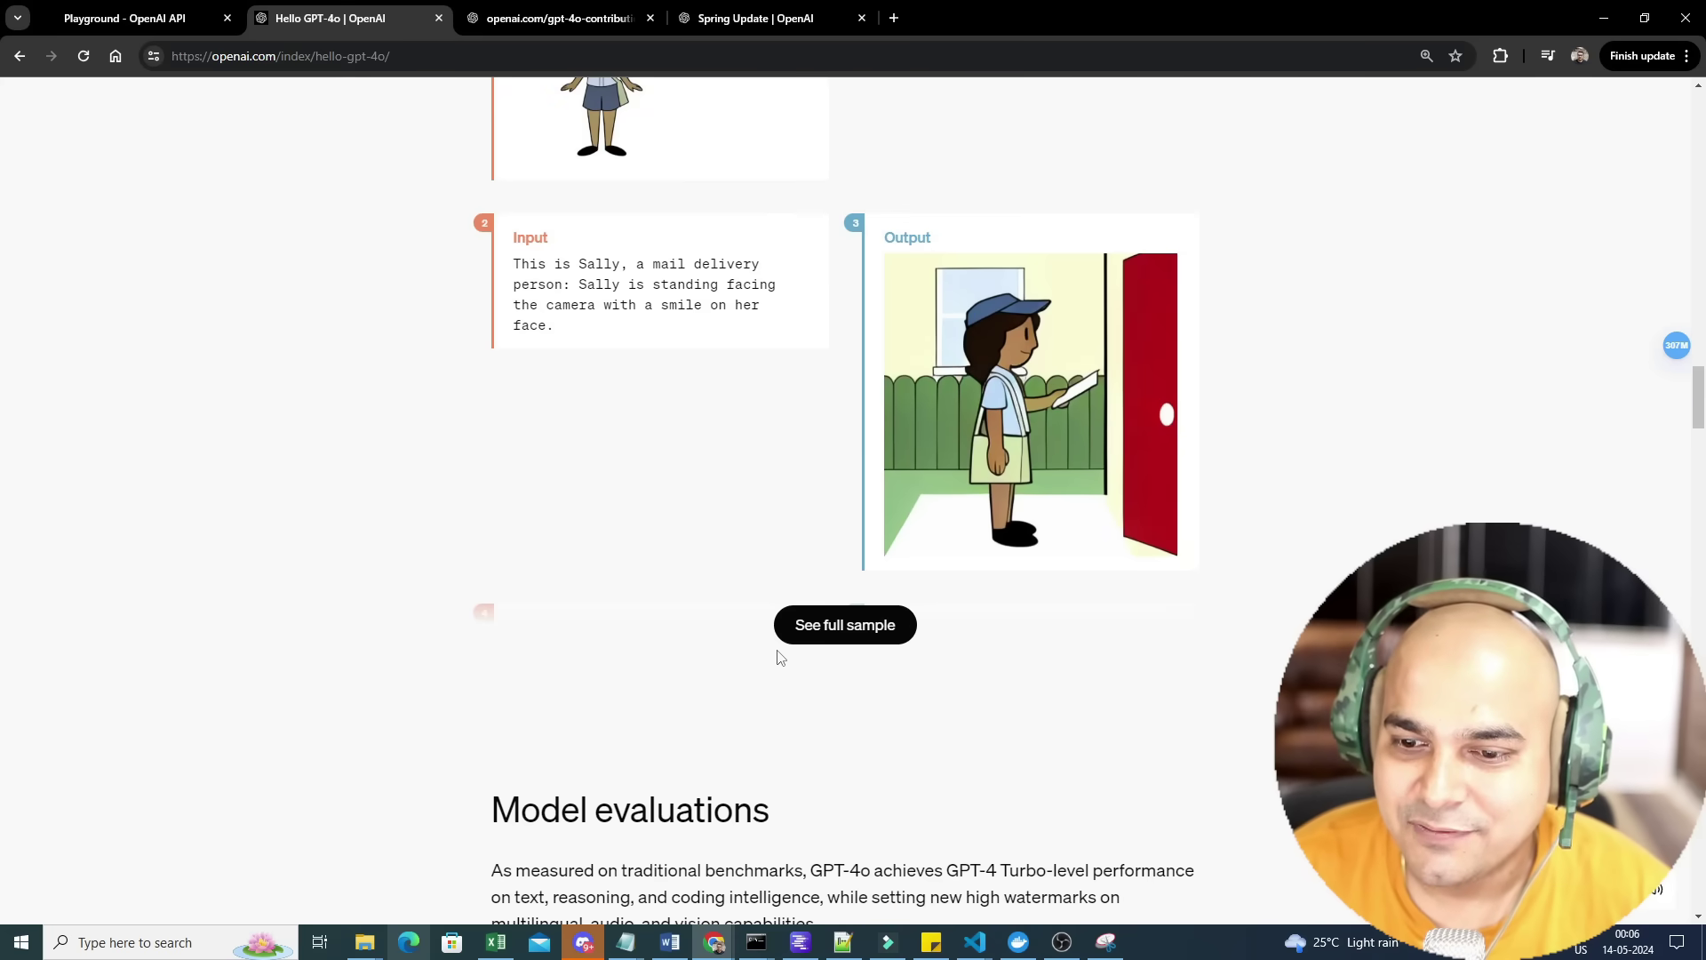
scroll(780, 657, "down", 2)
scroll(667, 560, "down", 1)
Highlight Model evaluations, then view the Audio translation and M3Exam Zero-Shot Results charts.
left_click_drag(490, 474, 805, 473)
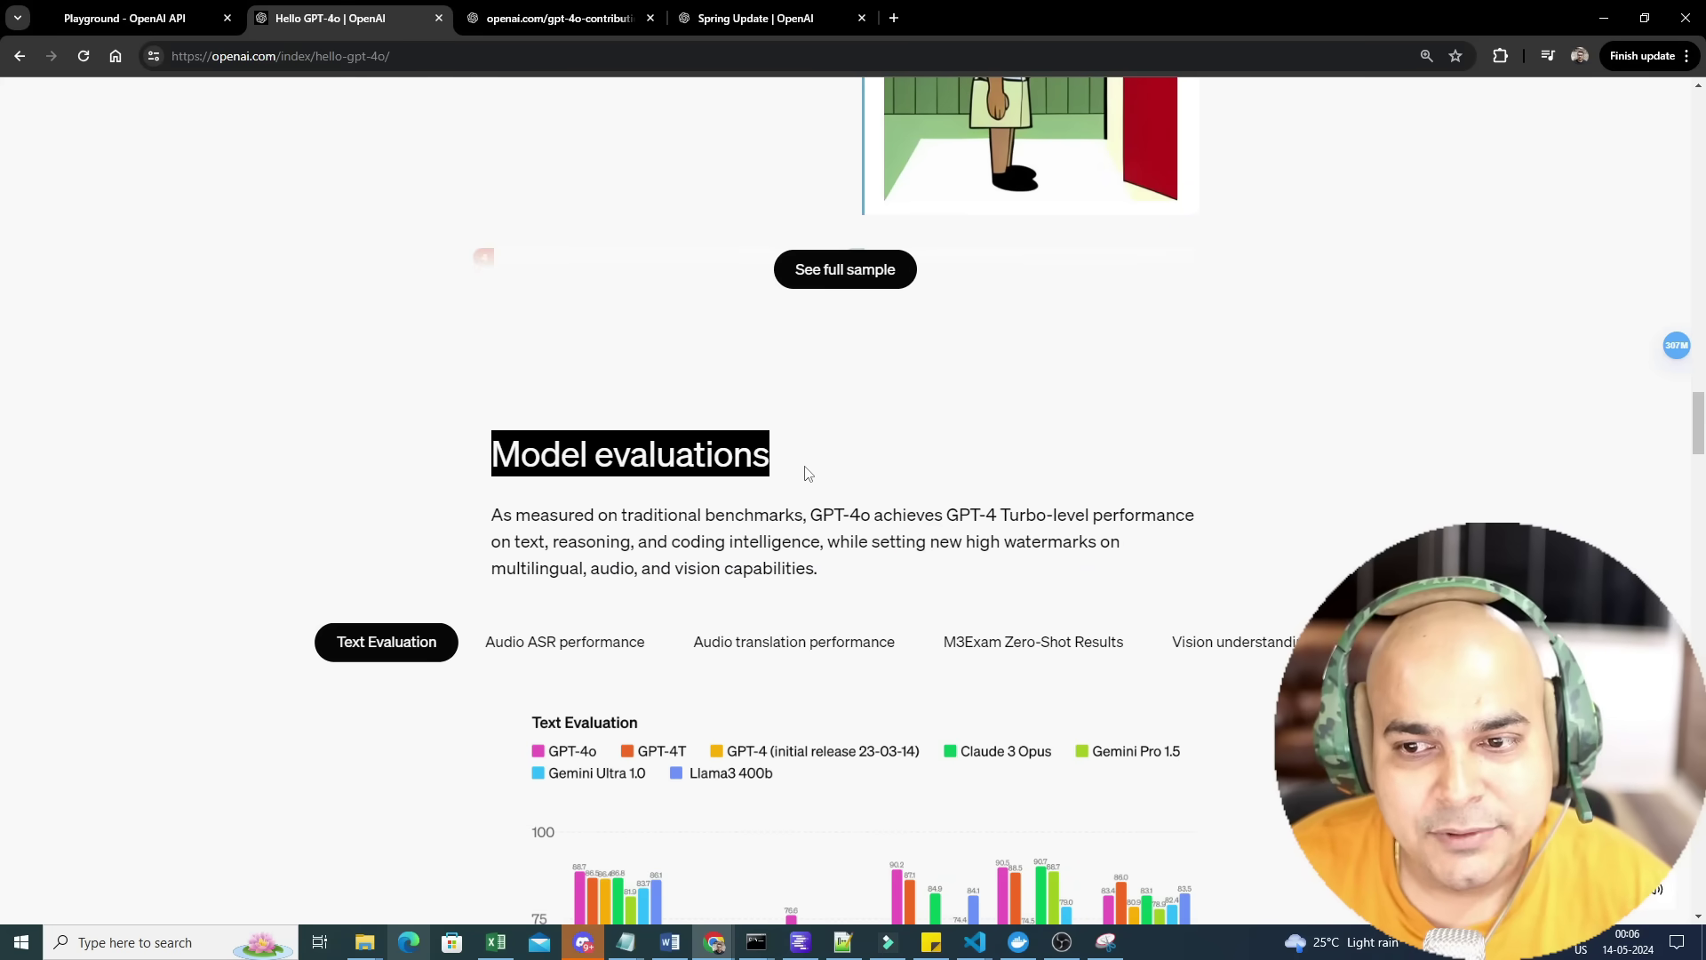
scroll(806, 477, "down", 2)
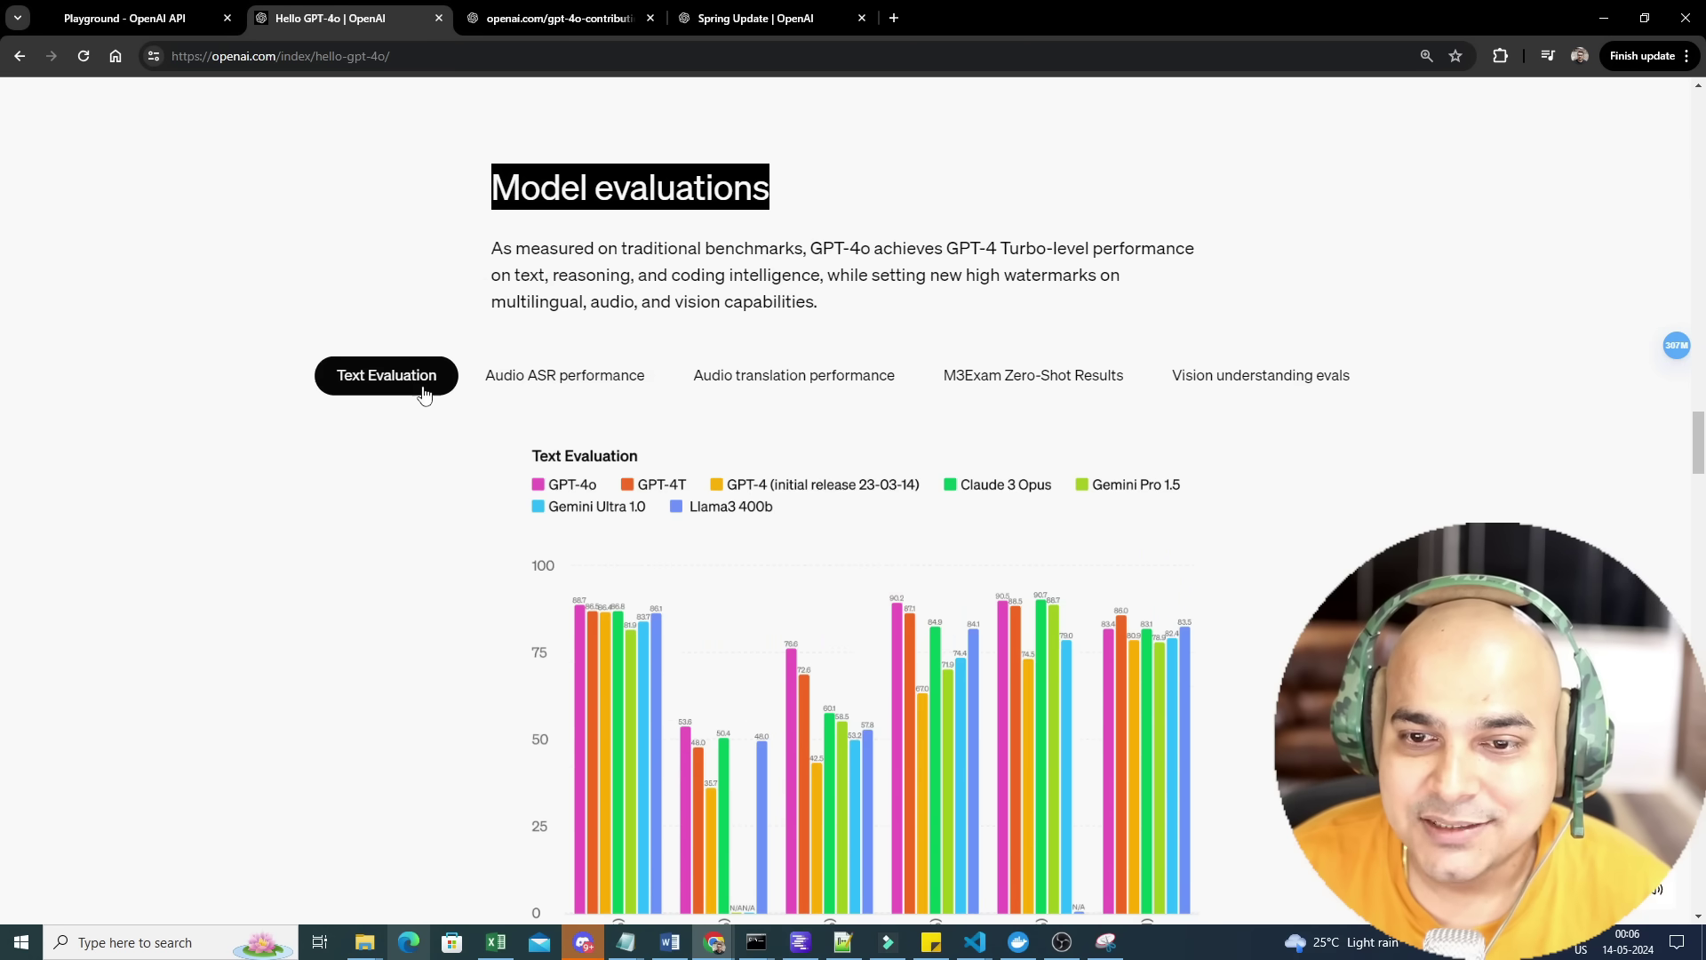
left_click(766, 379)
left_click(1034, 380)
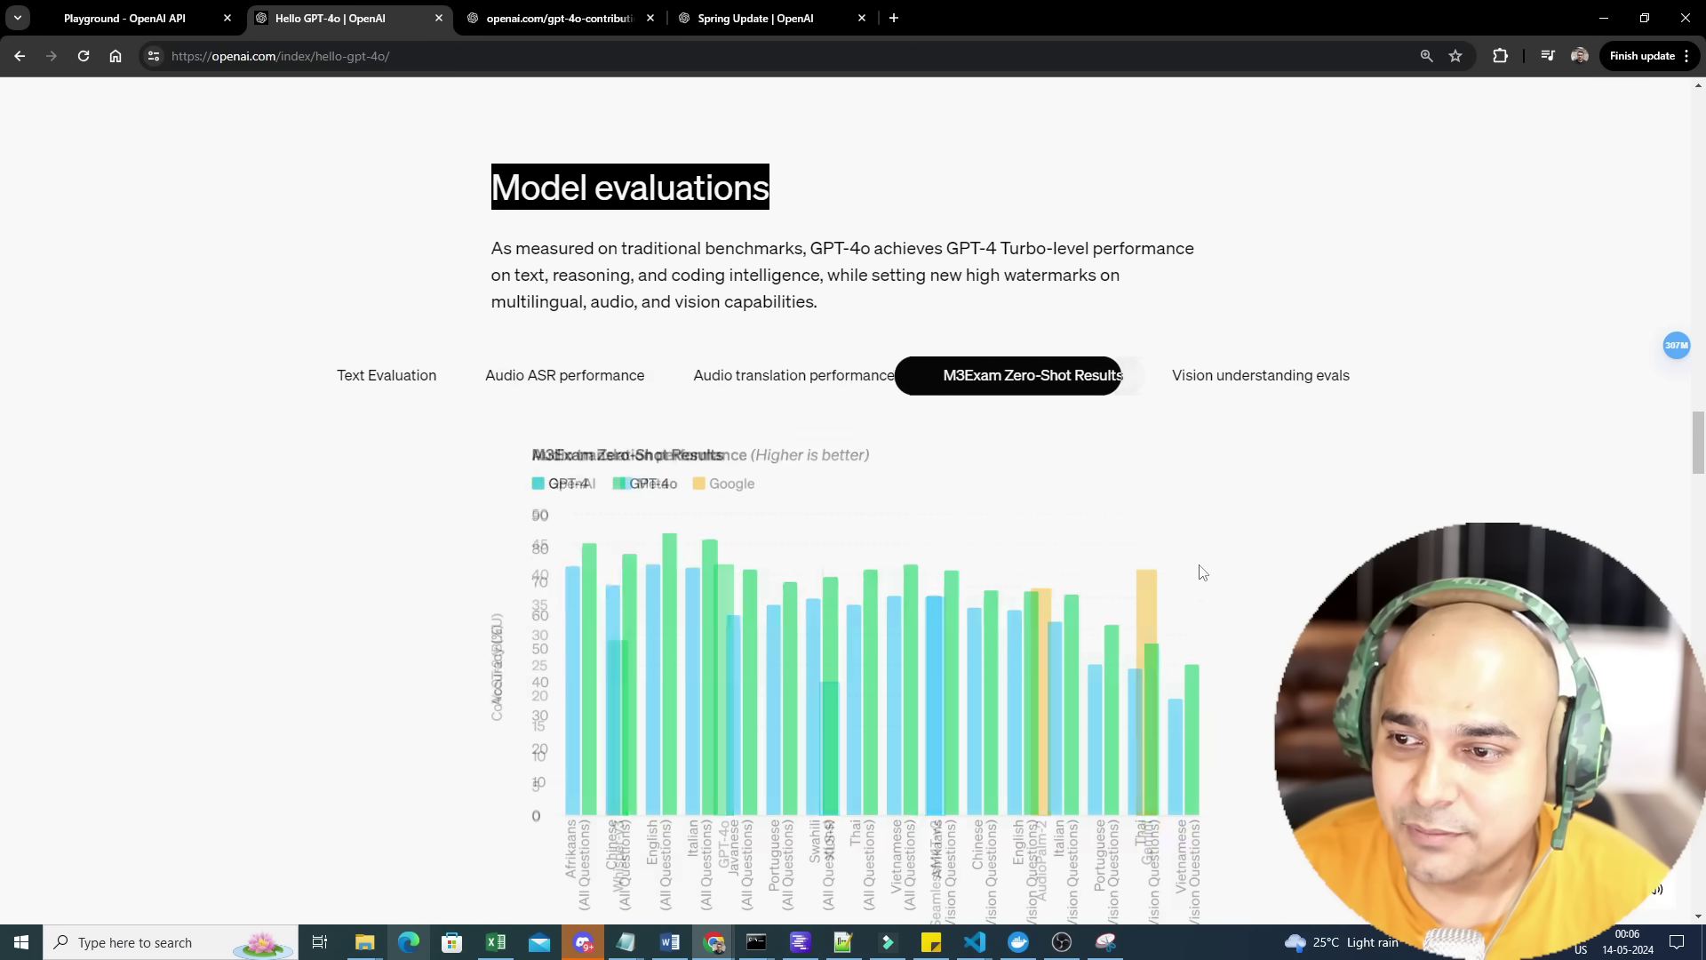
scroll(1201, 571, "down", 5)
scroll(1067, 610, "down", 4)
scroll(595, 647, "up", 3)
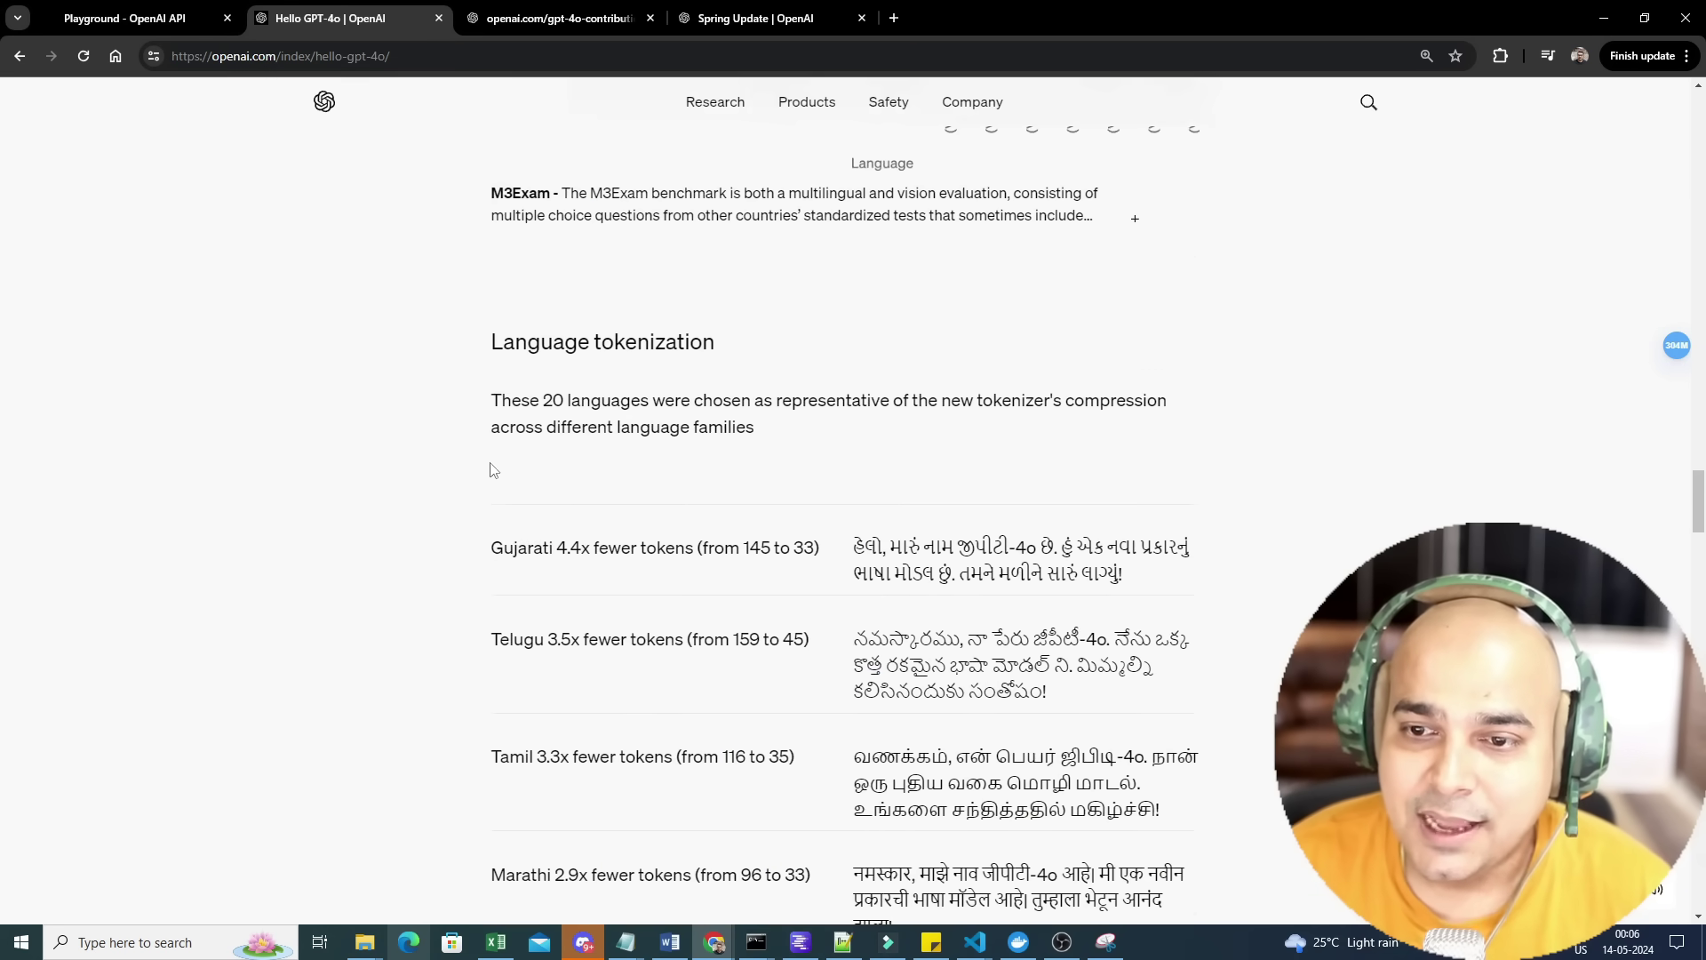
Select the language tokenization intro paragraph above the 20-language list.
left_click_drag(476, 403, 679, 388)
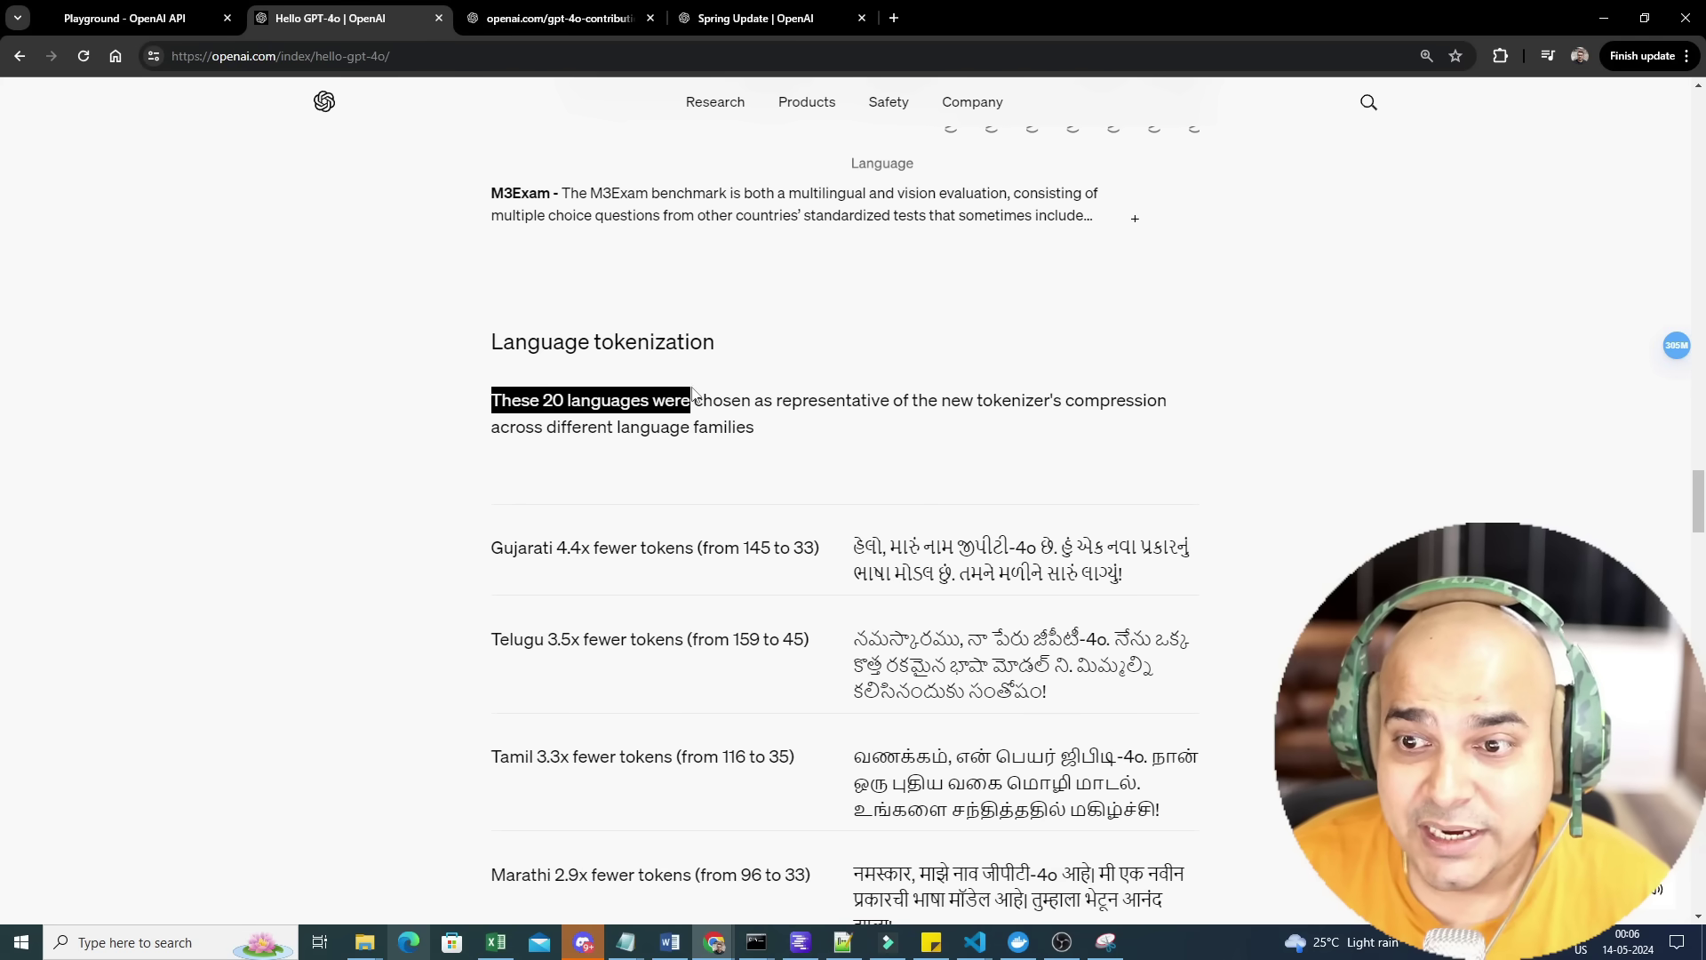
left_click_drag(849, 404, 1168, 422)
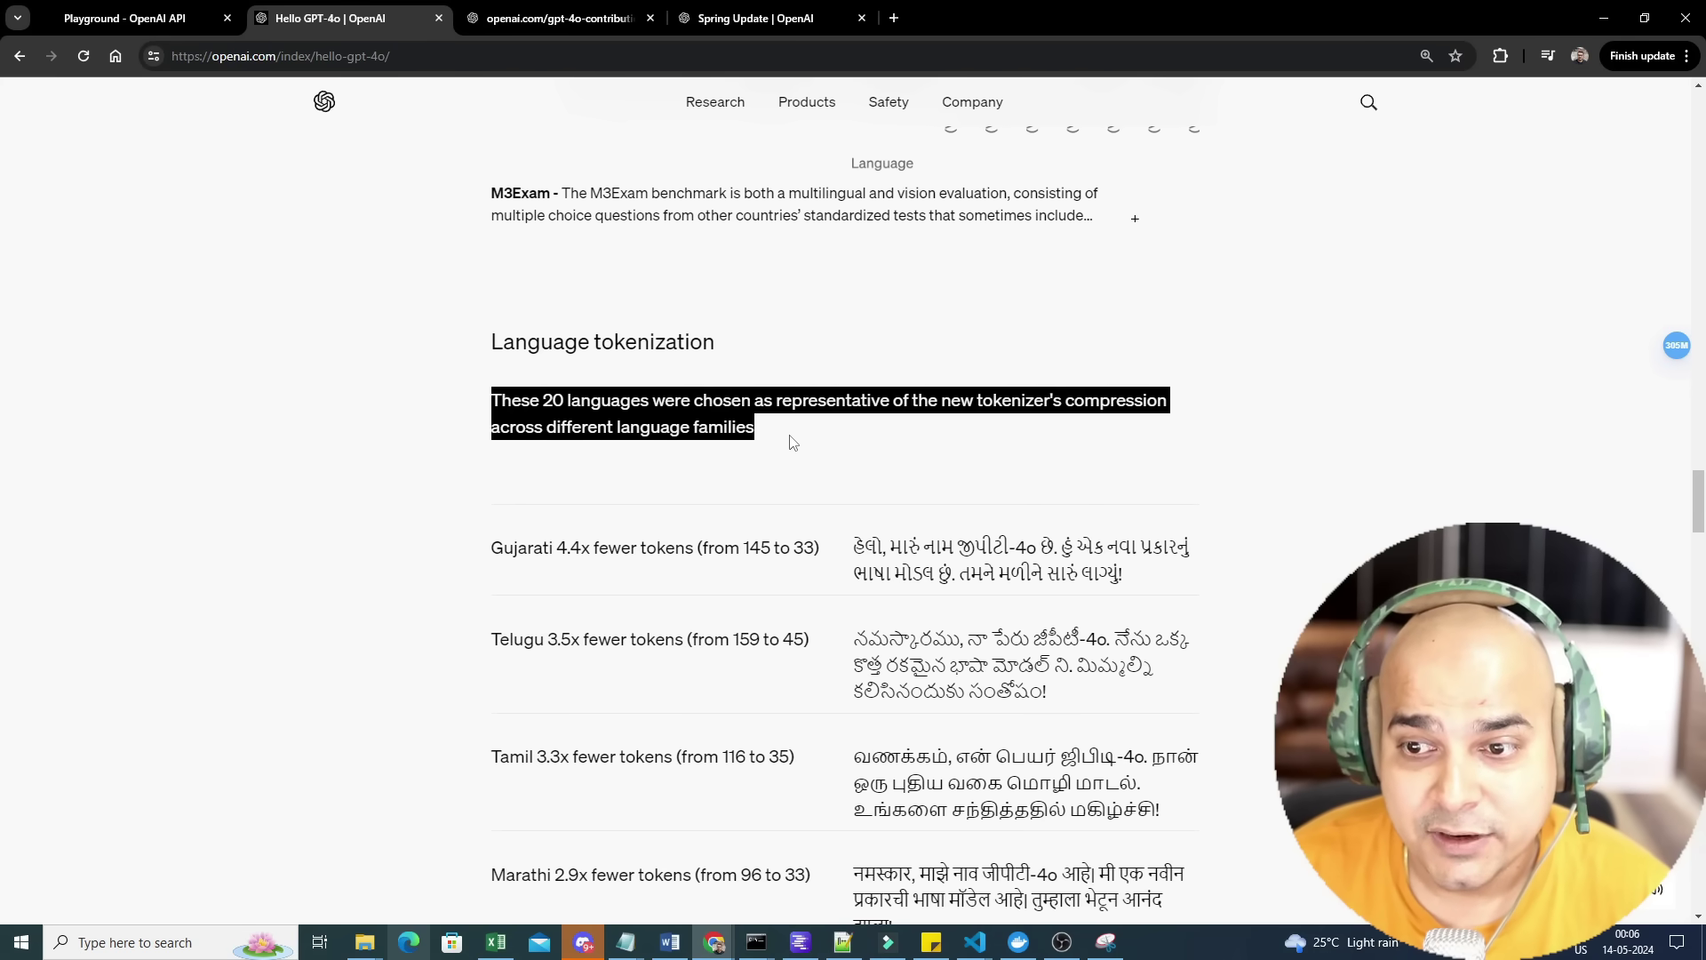
scroll(789, 442, "down", 2)
scroll(485, 431, "up", 1)
left_click_drag(486, 454, 610, 453)
scroll(383, 666, "down", 2)
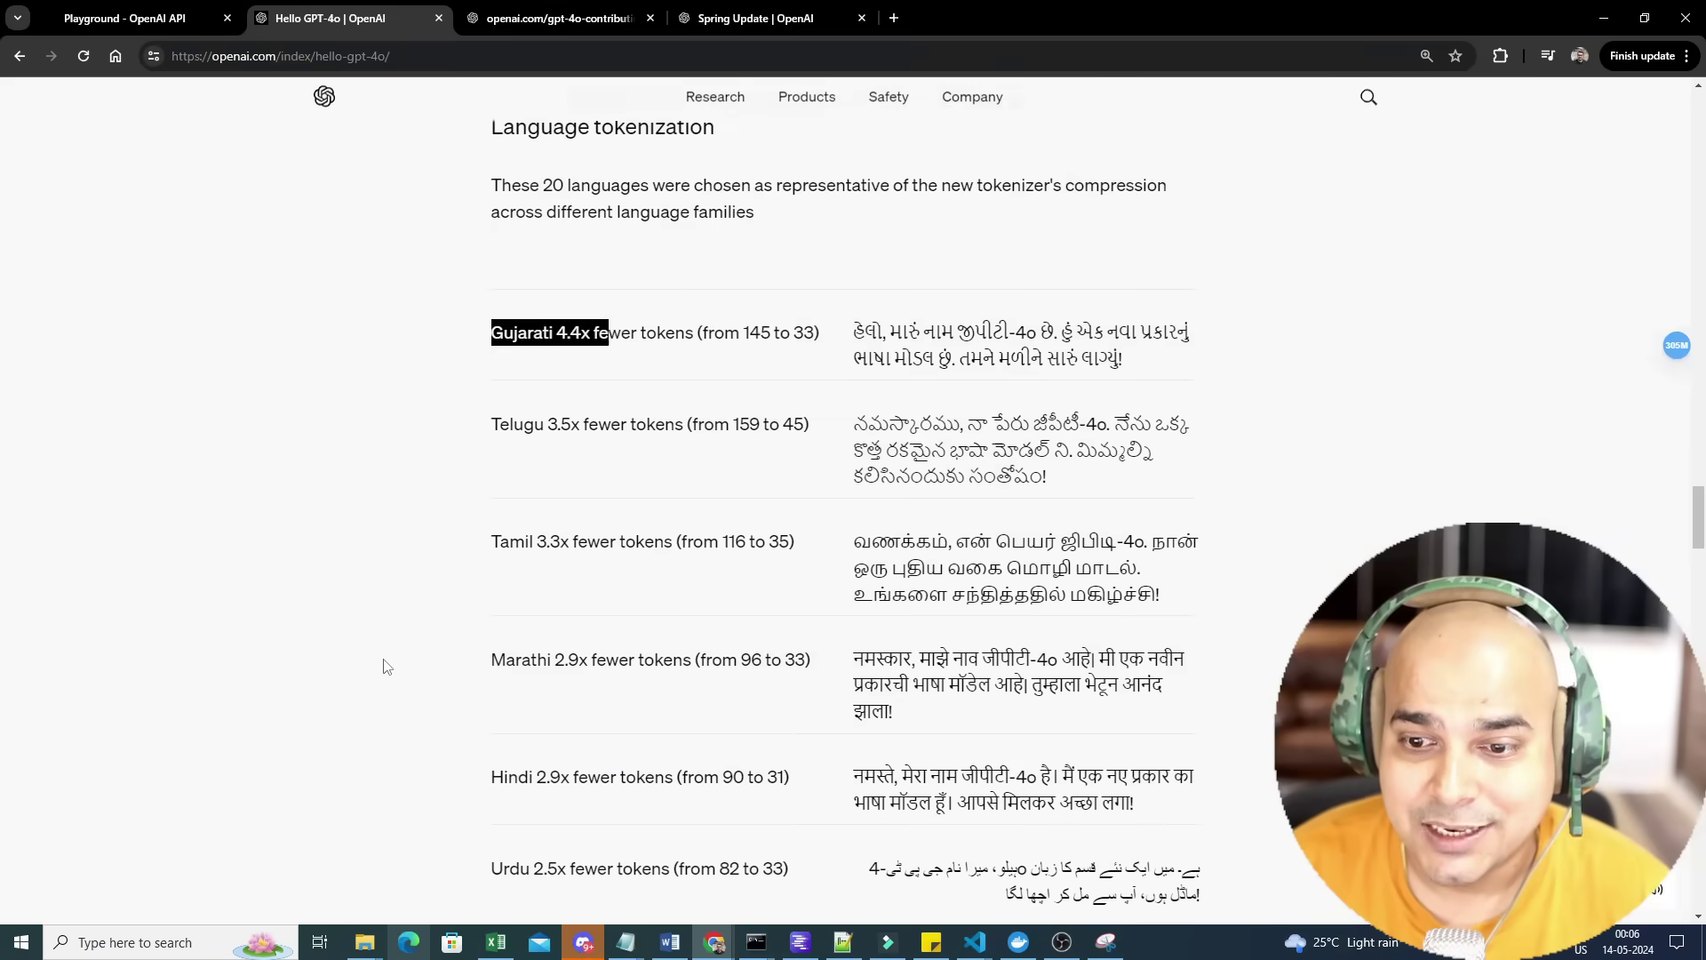
scroll(495, 449, "down", 2)
left_click_drag(472, 471, 469, 545)
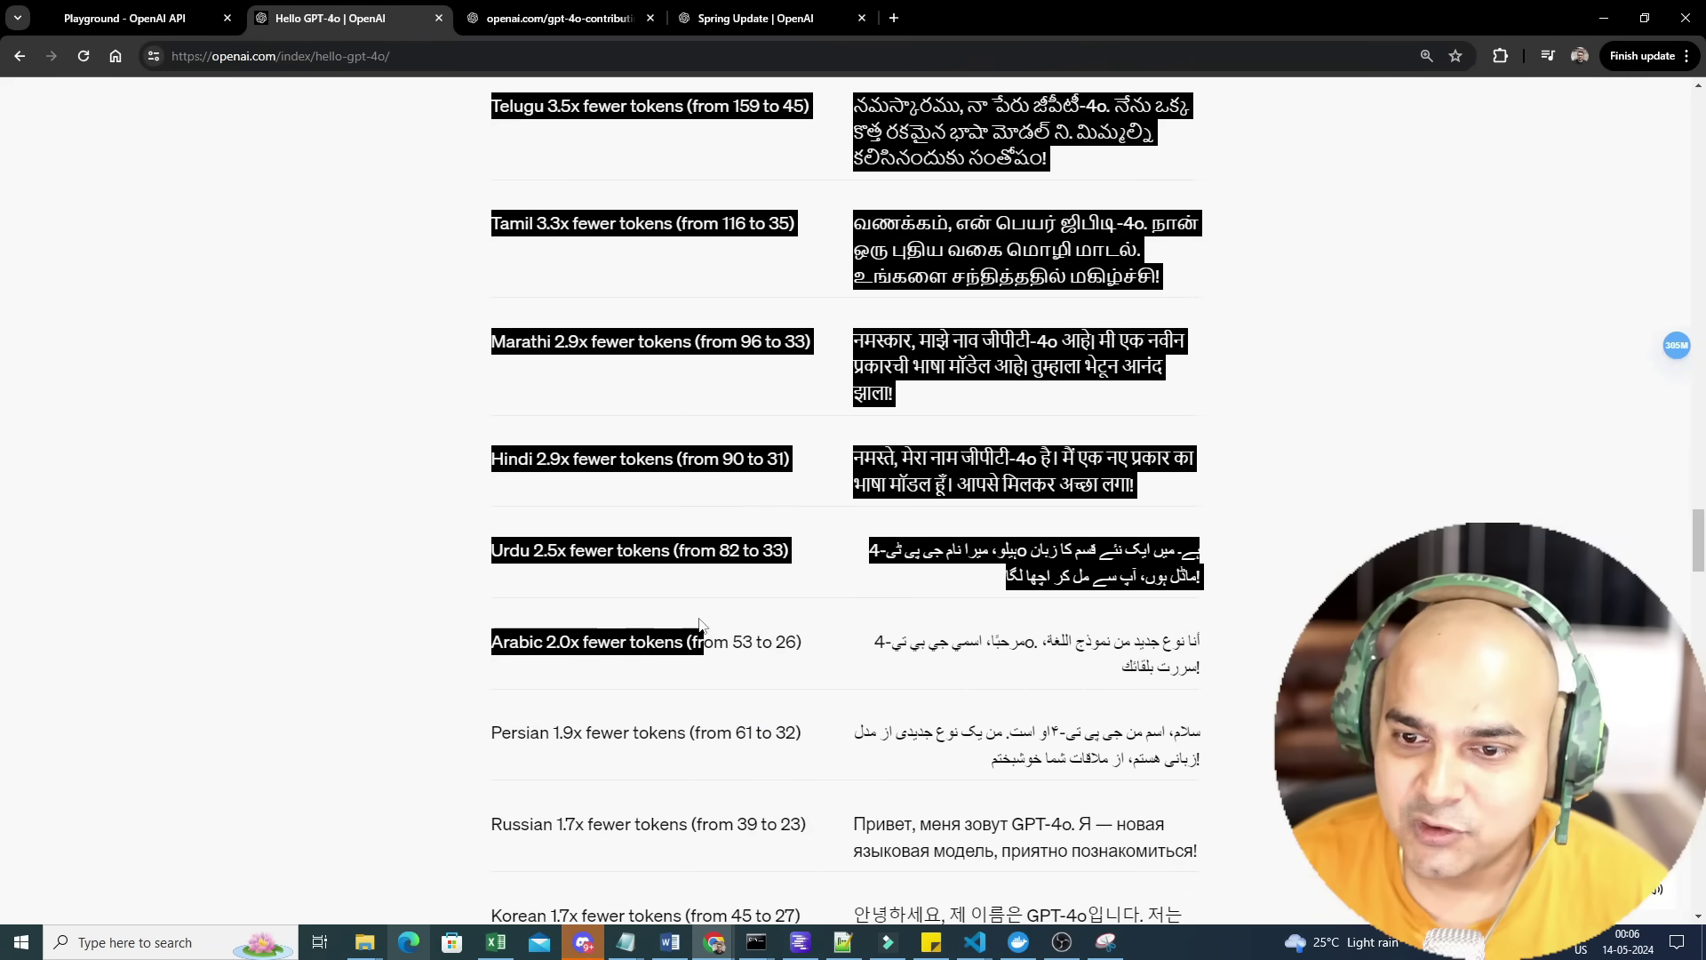
scroll(467, 544, "down", 2)
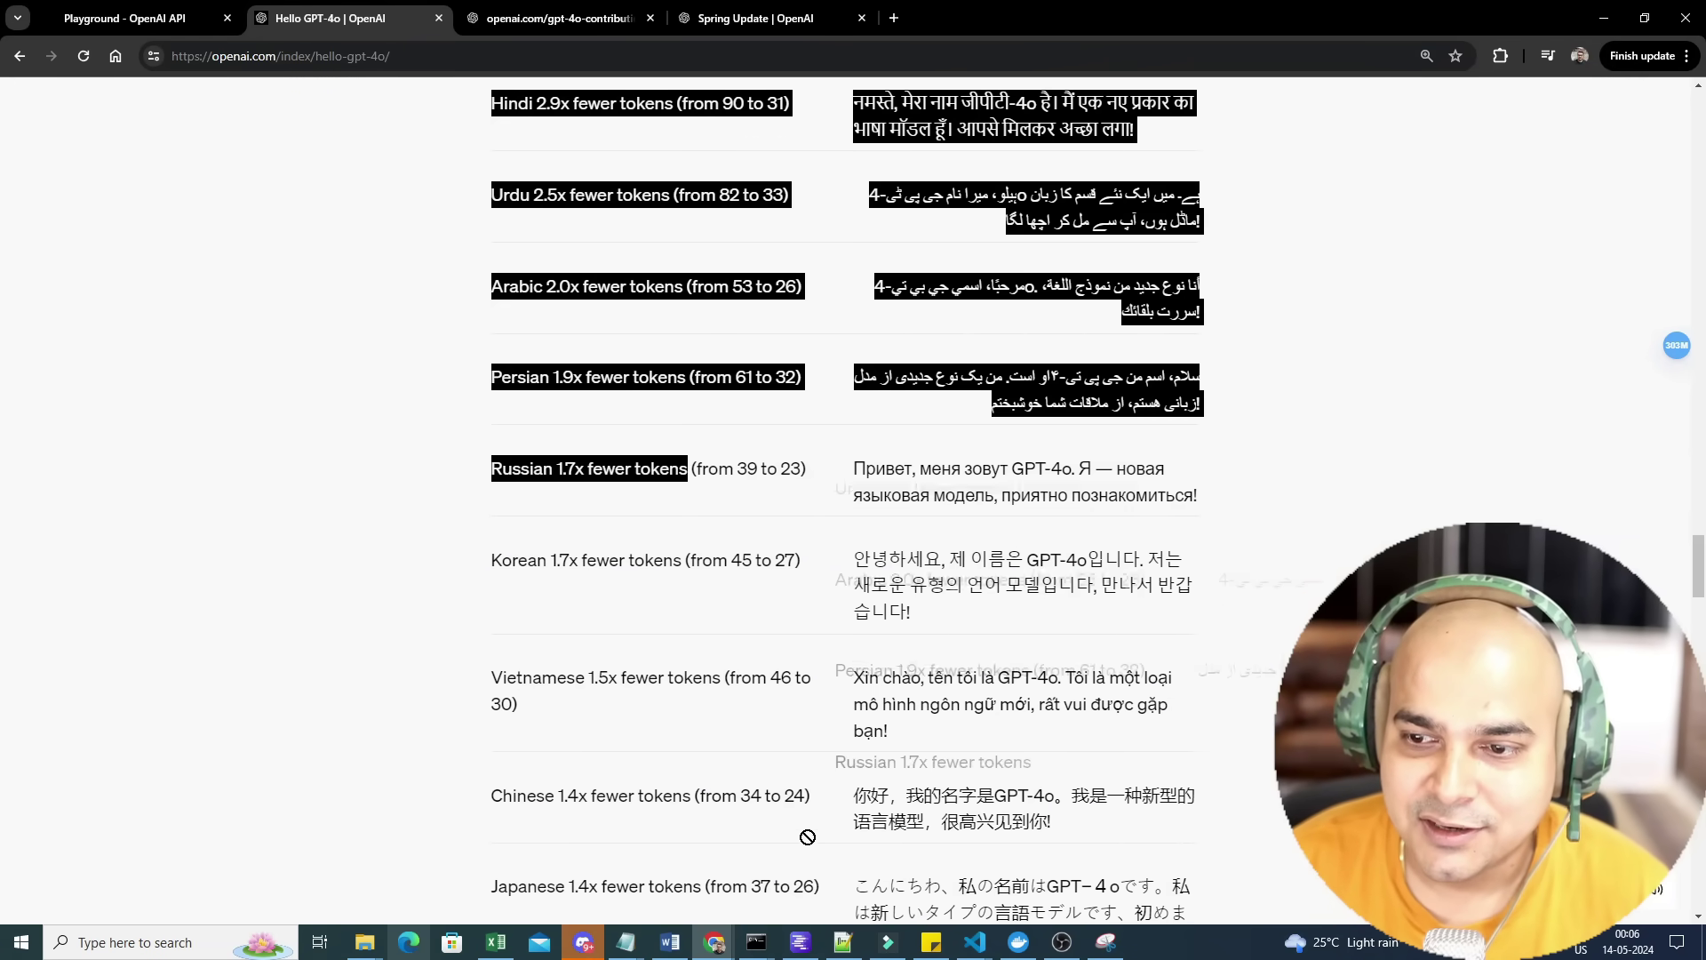
left_click_drag(467, 544, 349, 588)
scroll(348, 587, "down", 3)
scroll(348, 587, "down", 3)
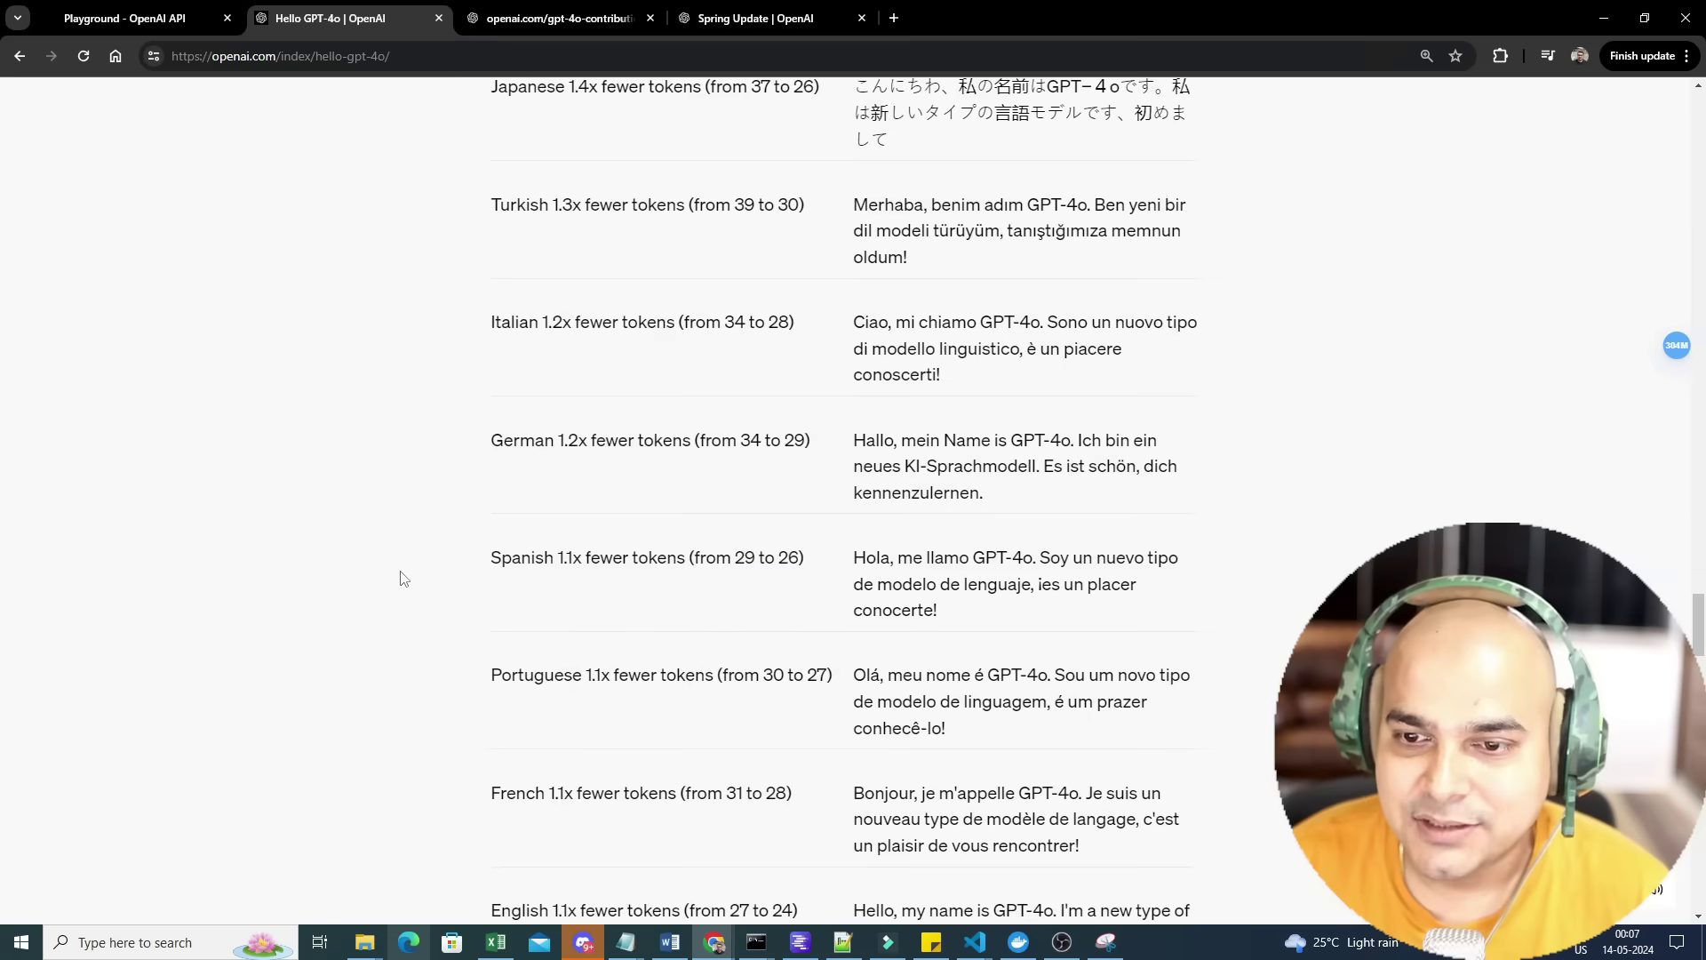
scroll(400, 579, "down", 1)
scroll(401, 578, "down", 2)
scroll(556, 444, "up", 1)
scroll(573, 494, "up", 1)
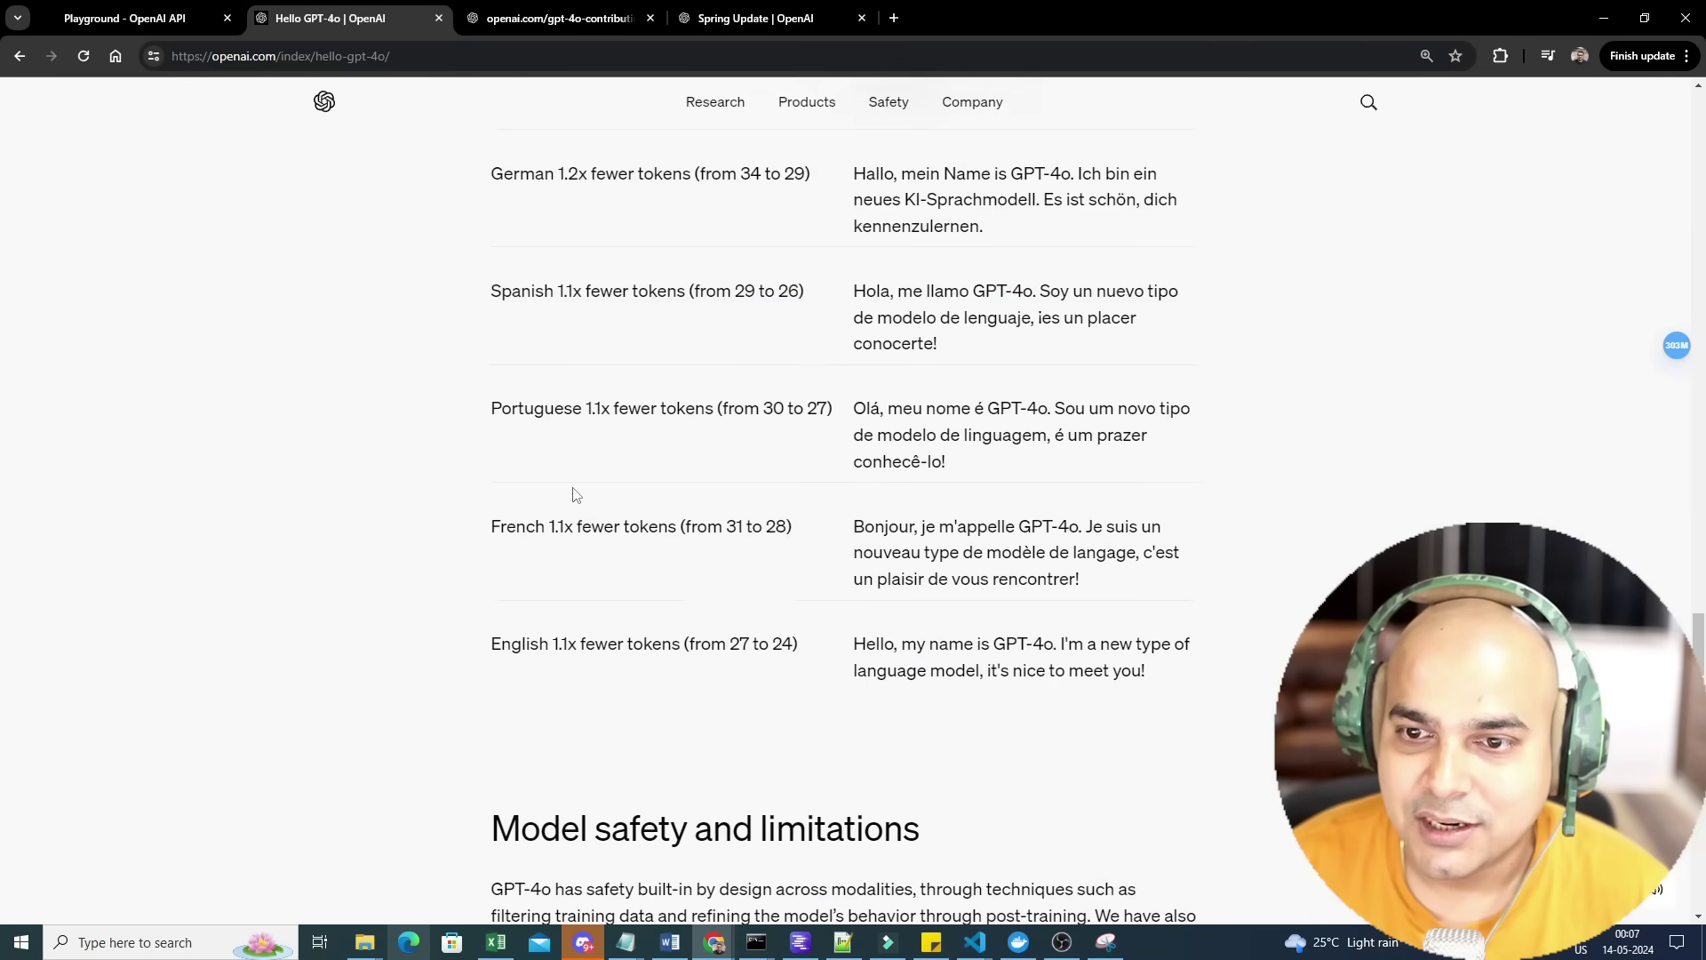
scroll(572, 495, "up", 2)
scroll(572, 495, "down", 5)
scroll(515, 430, "down", 1)
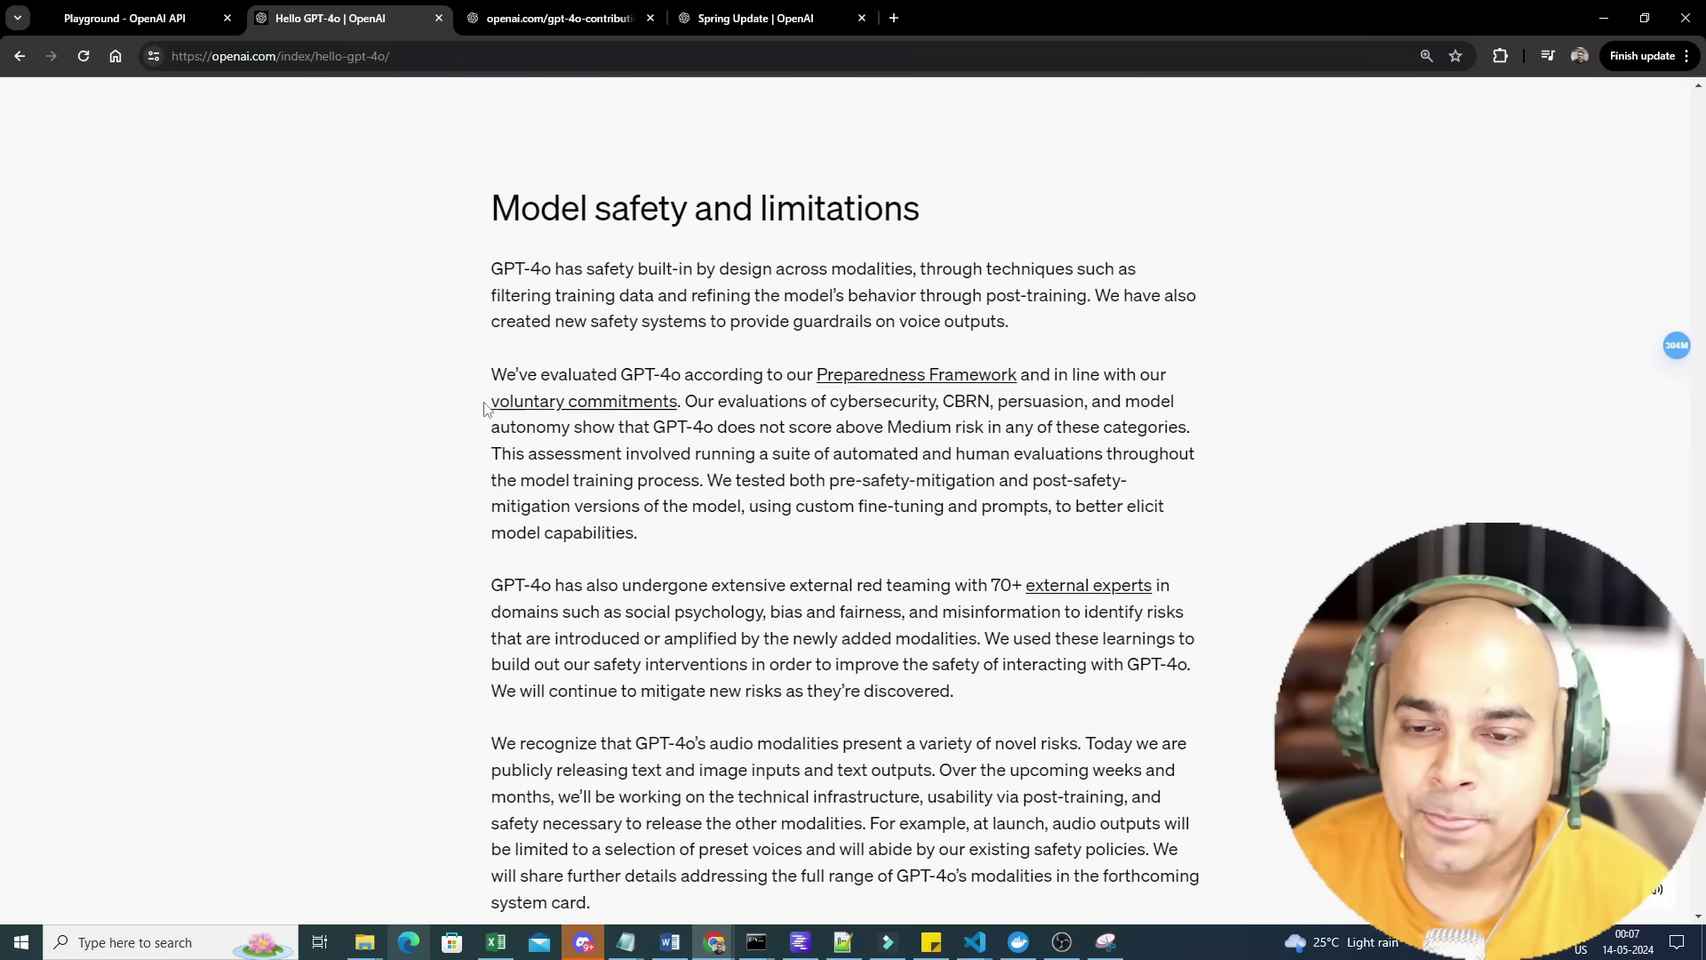
left_click_drag(482, 213, 934, 218)
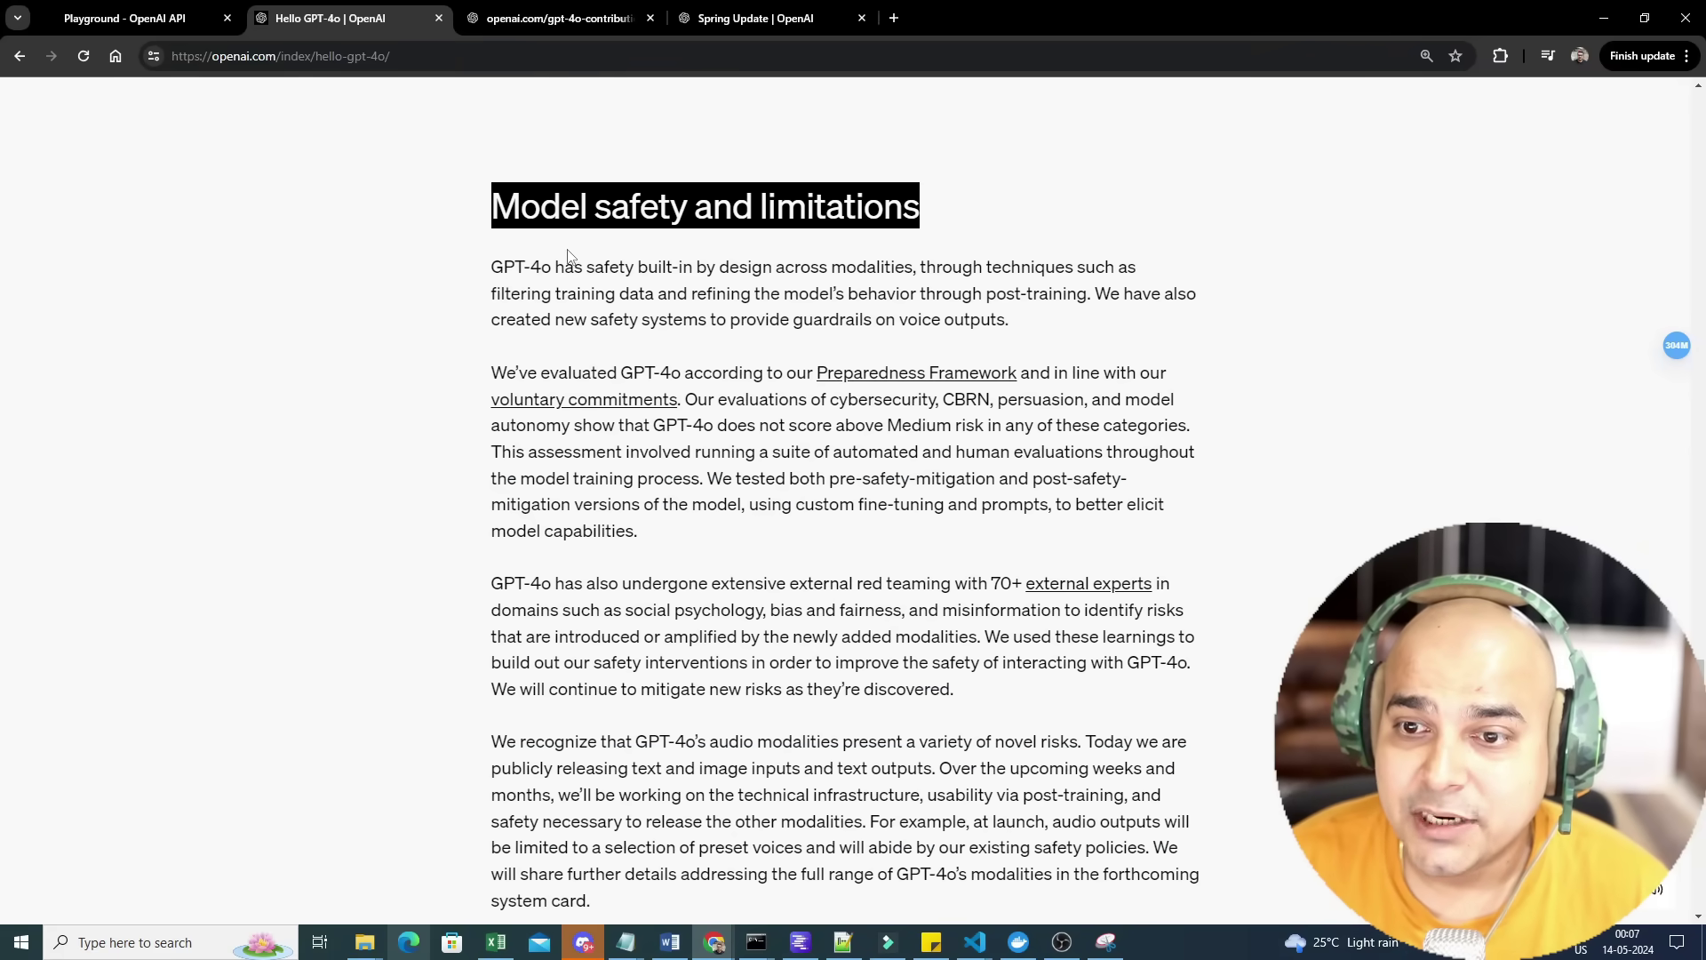
Select the first three Model safety paragraphs, then clear the selection.
left_click_drag(489, 263, 1139, 713)
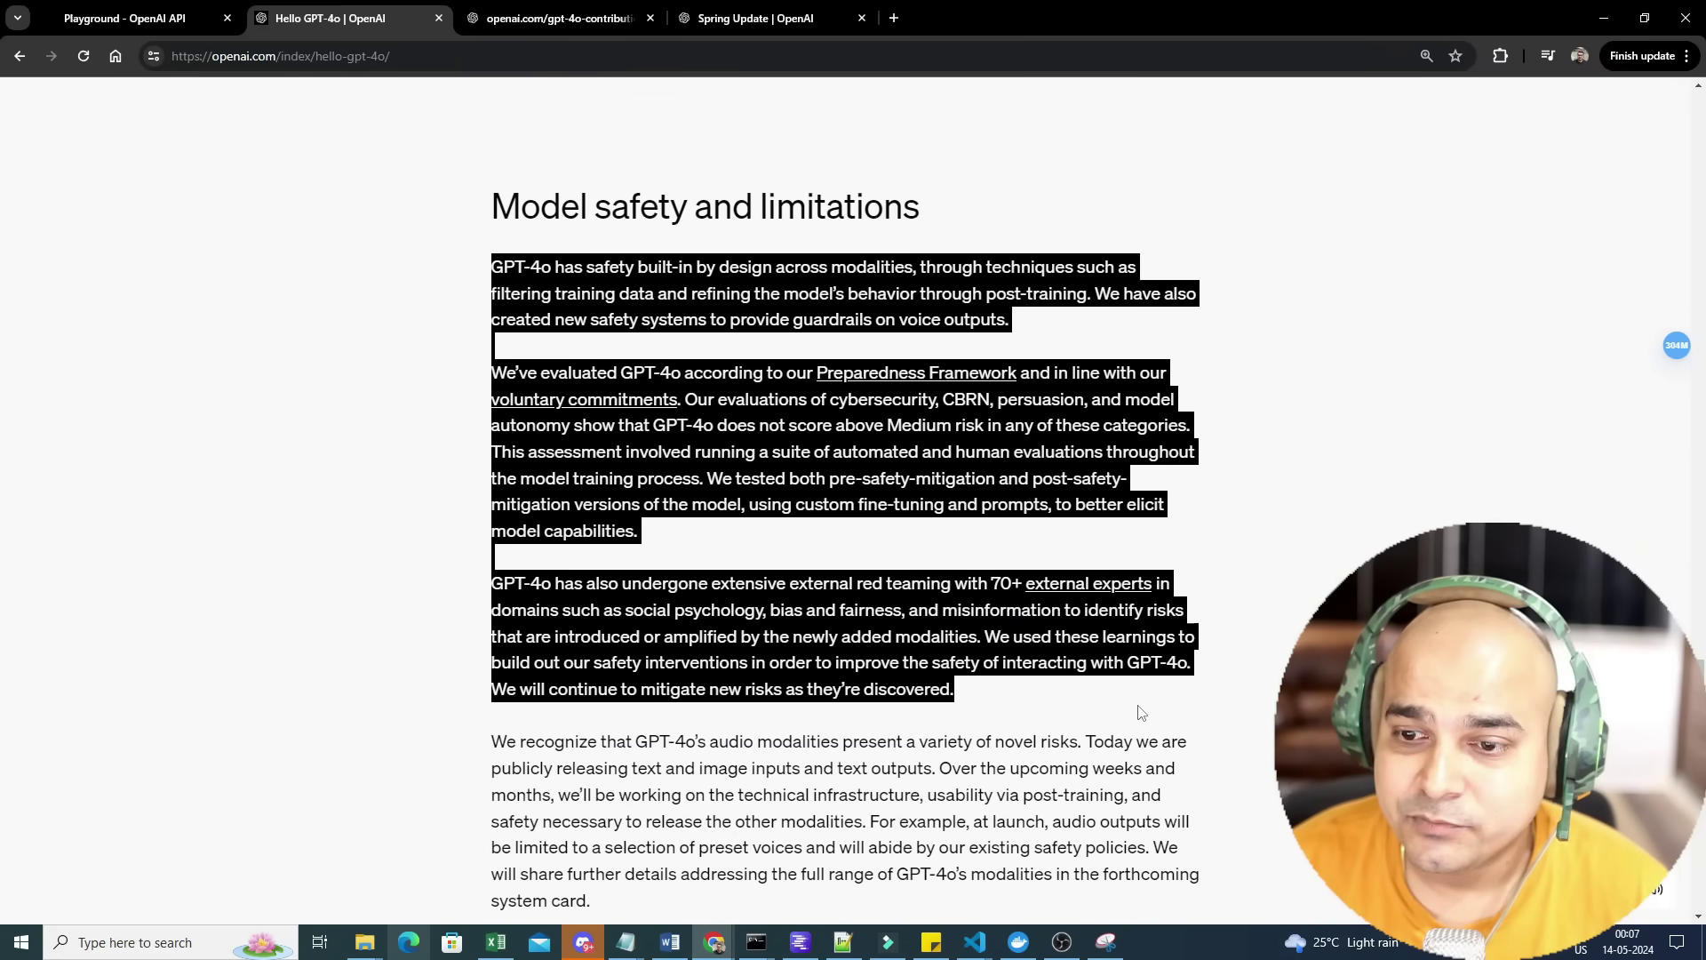
left_click(800, 477)
scroll(799, 478, "down", 3)
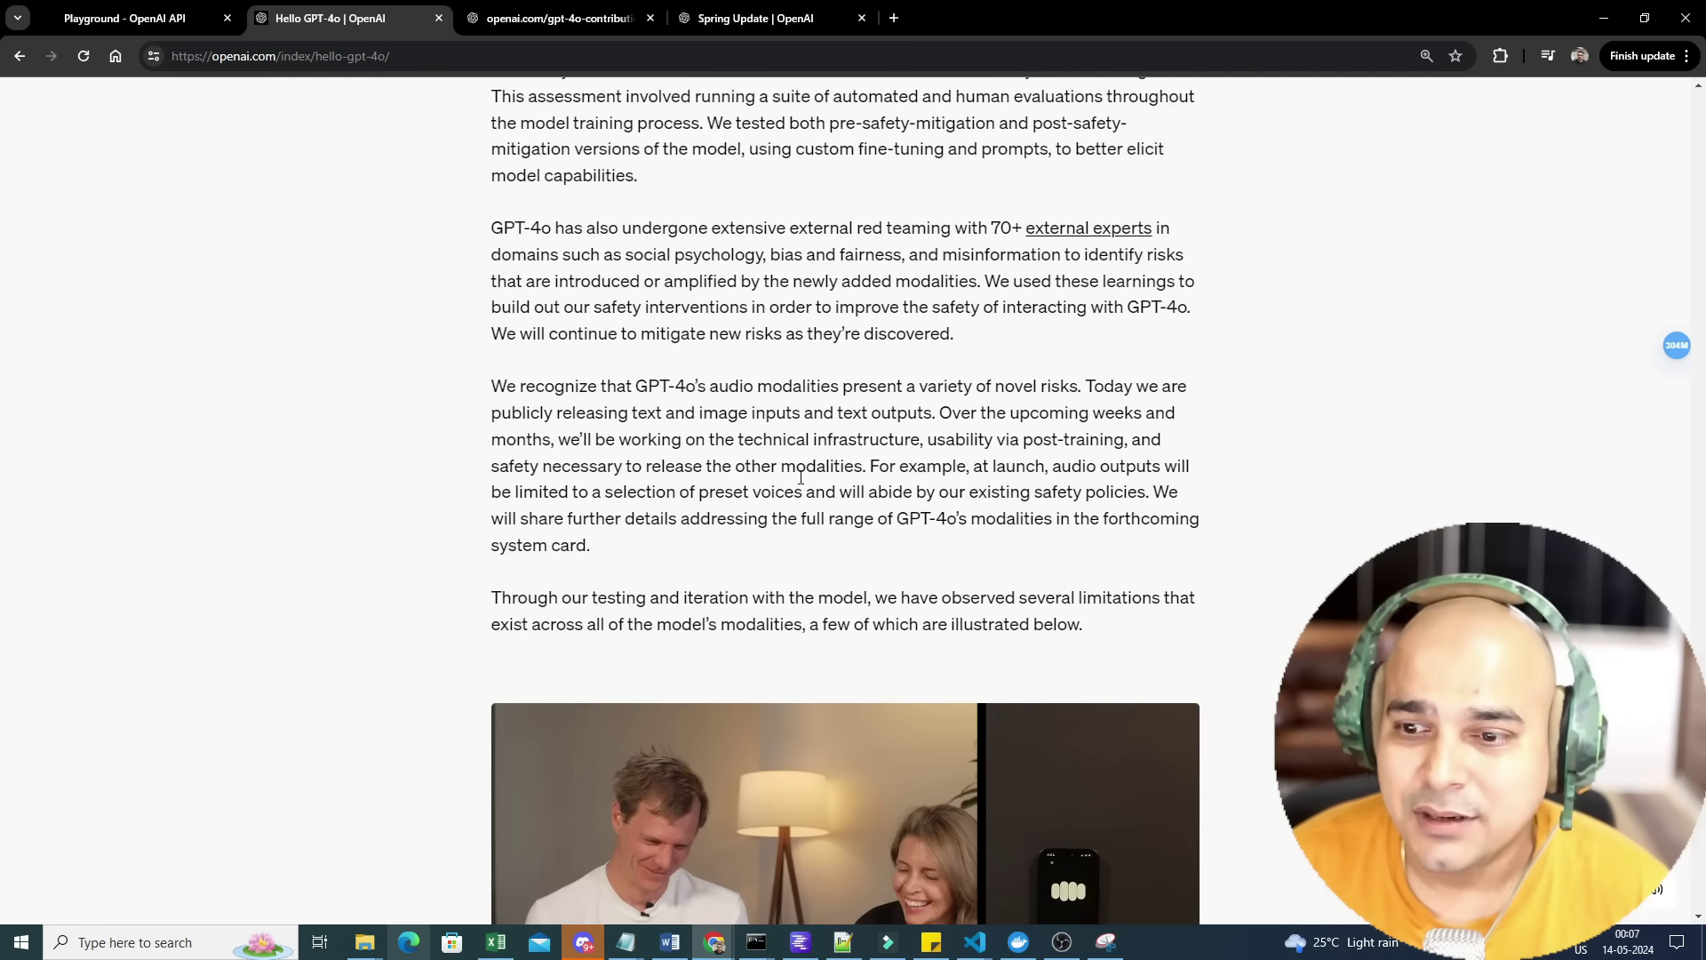
scroll(925, 407, "down", 3)
mouse_move(846, 557)
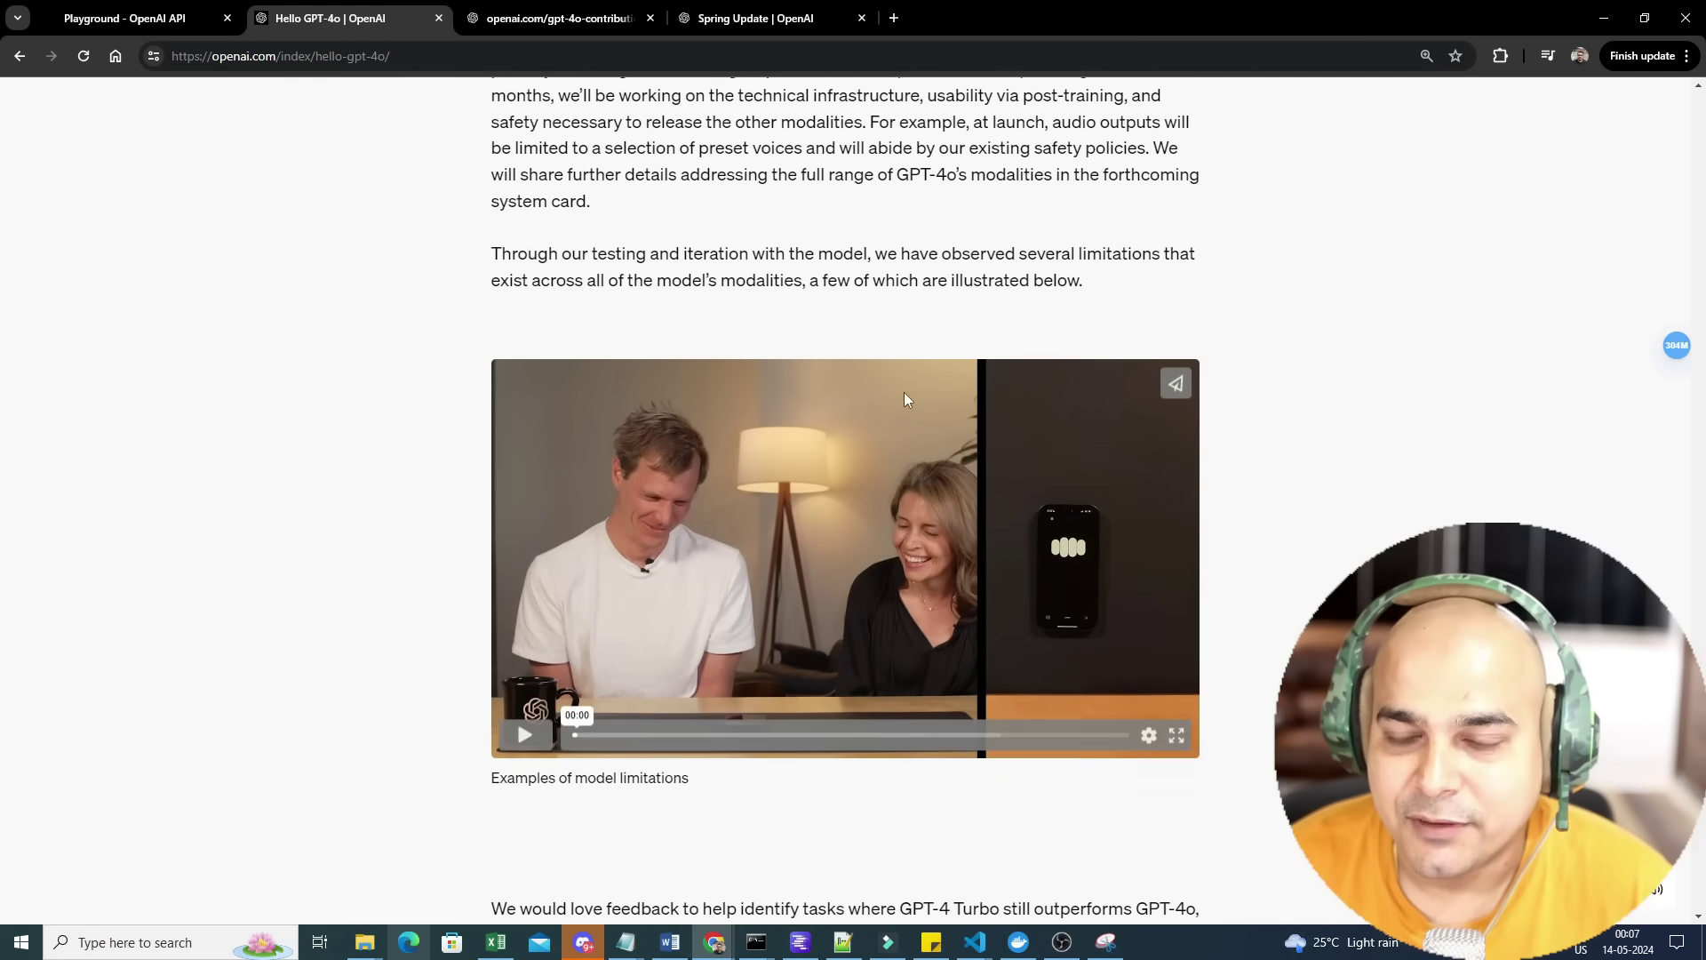
scroll(904, 392, "up", 1)
scroll(544, 614, "down", 2)
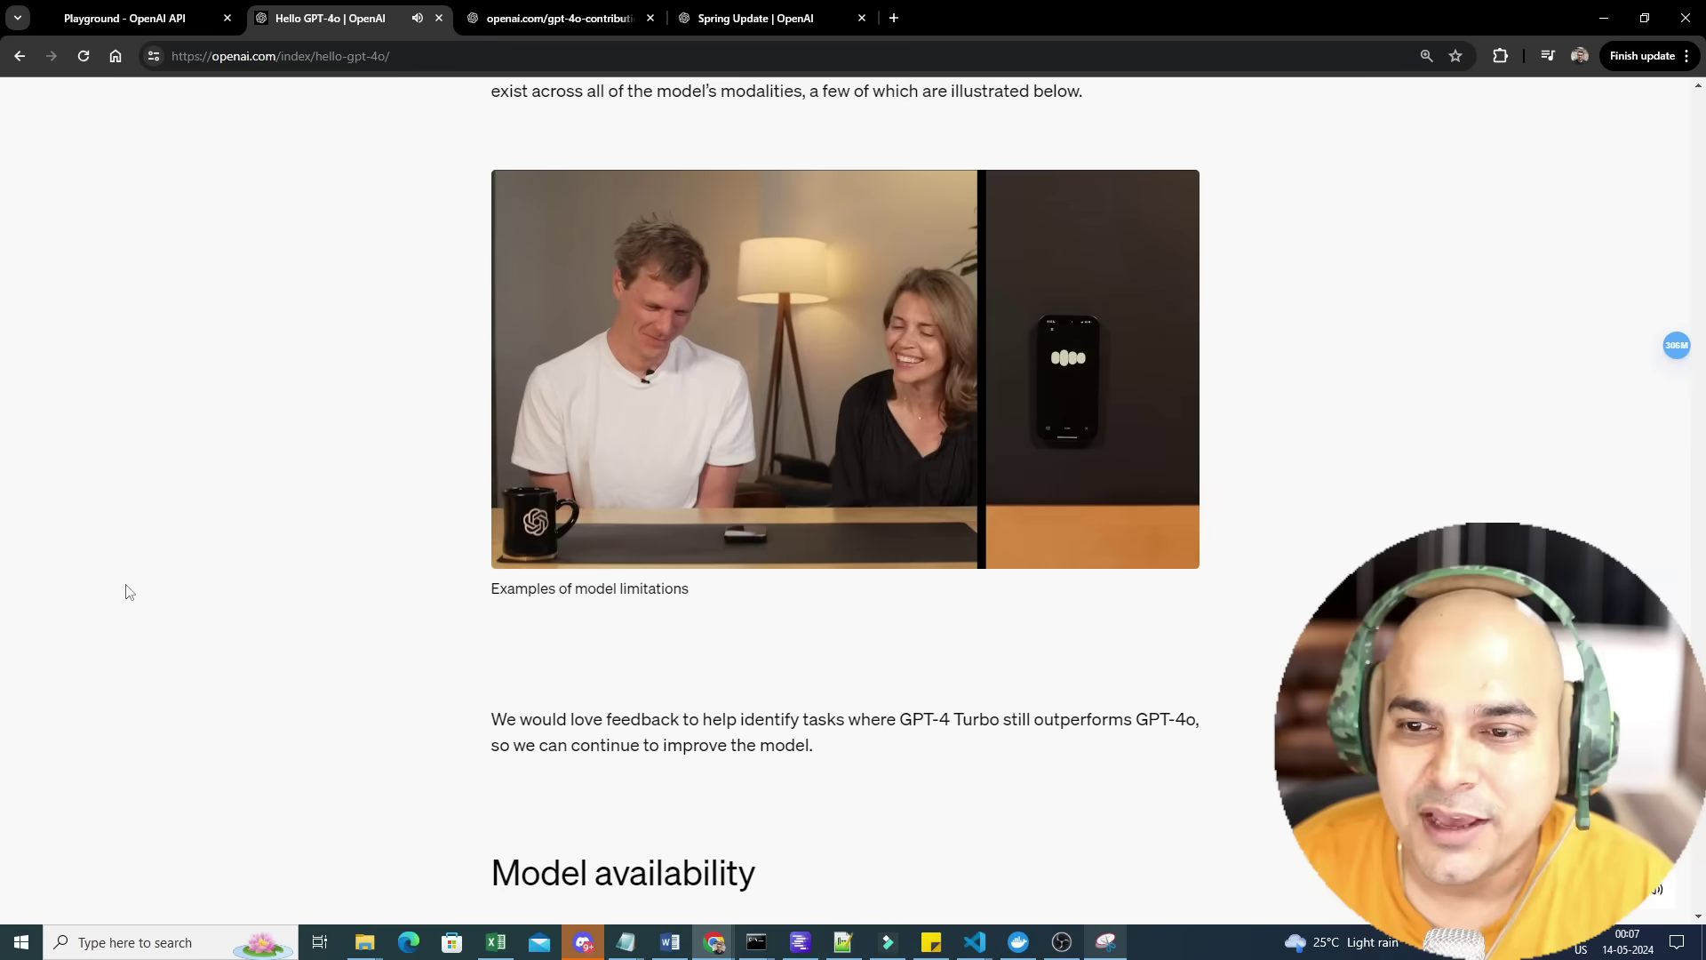
scroll(118, 634, "up", 2)
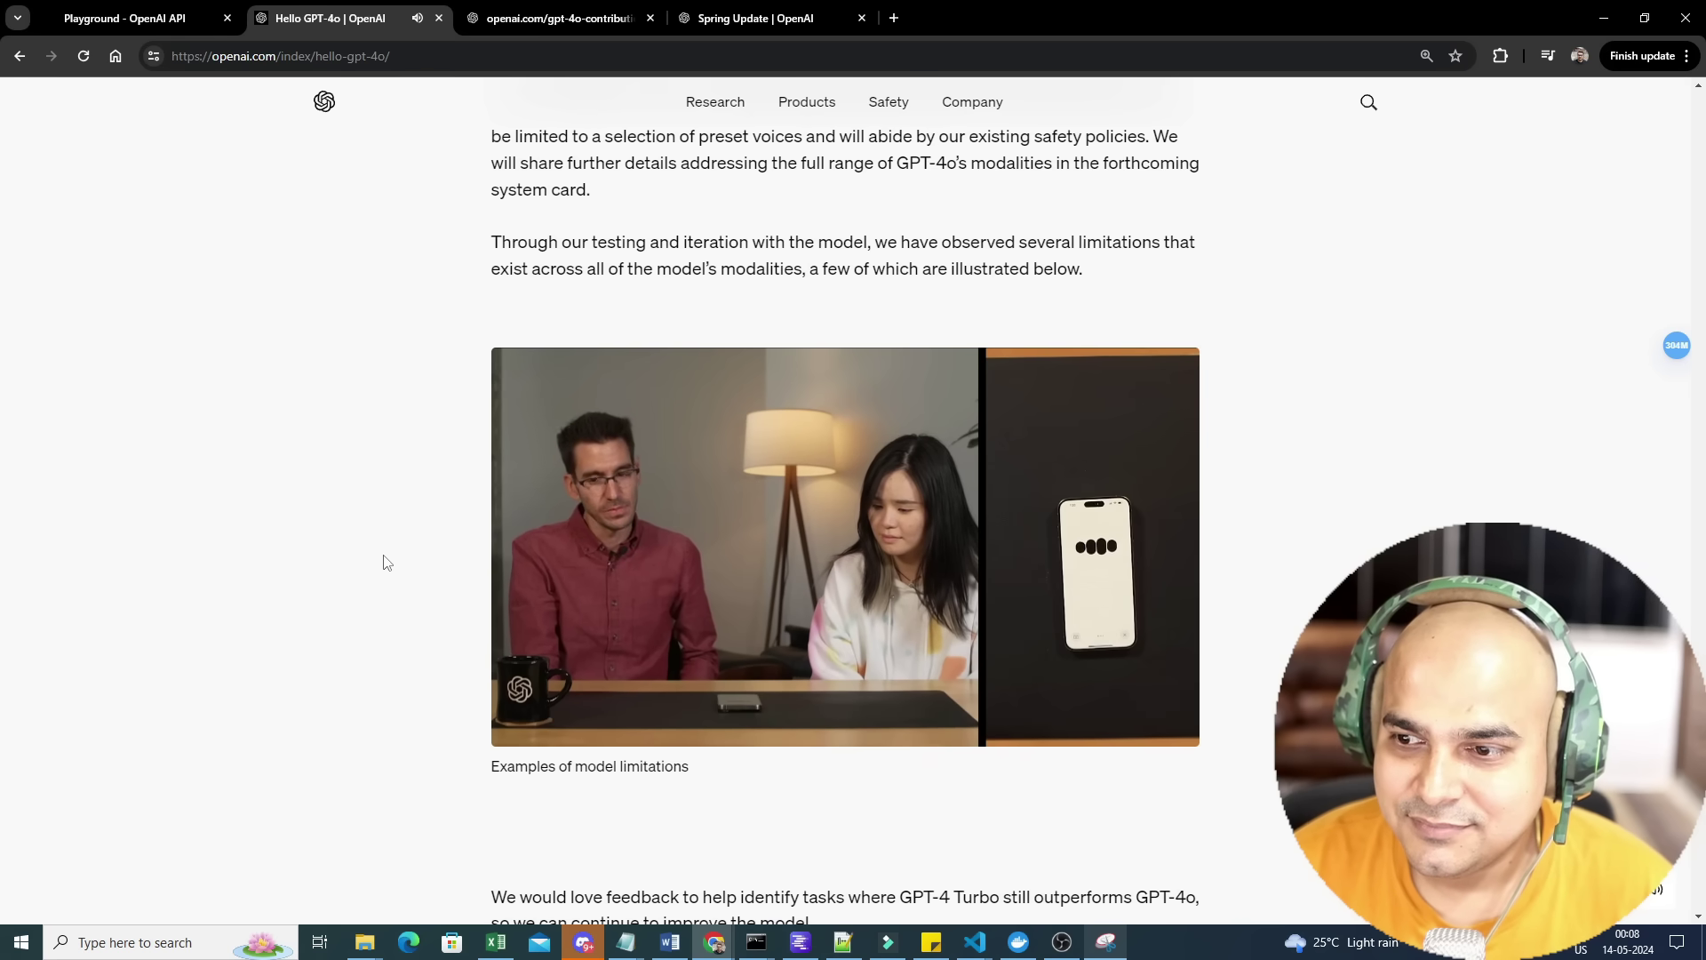
mouse_move(525, 724)
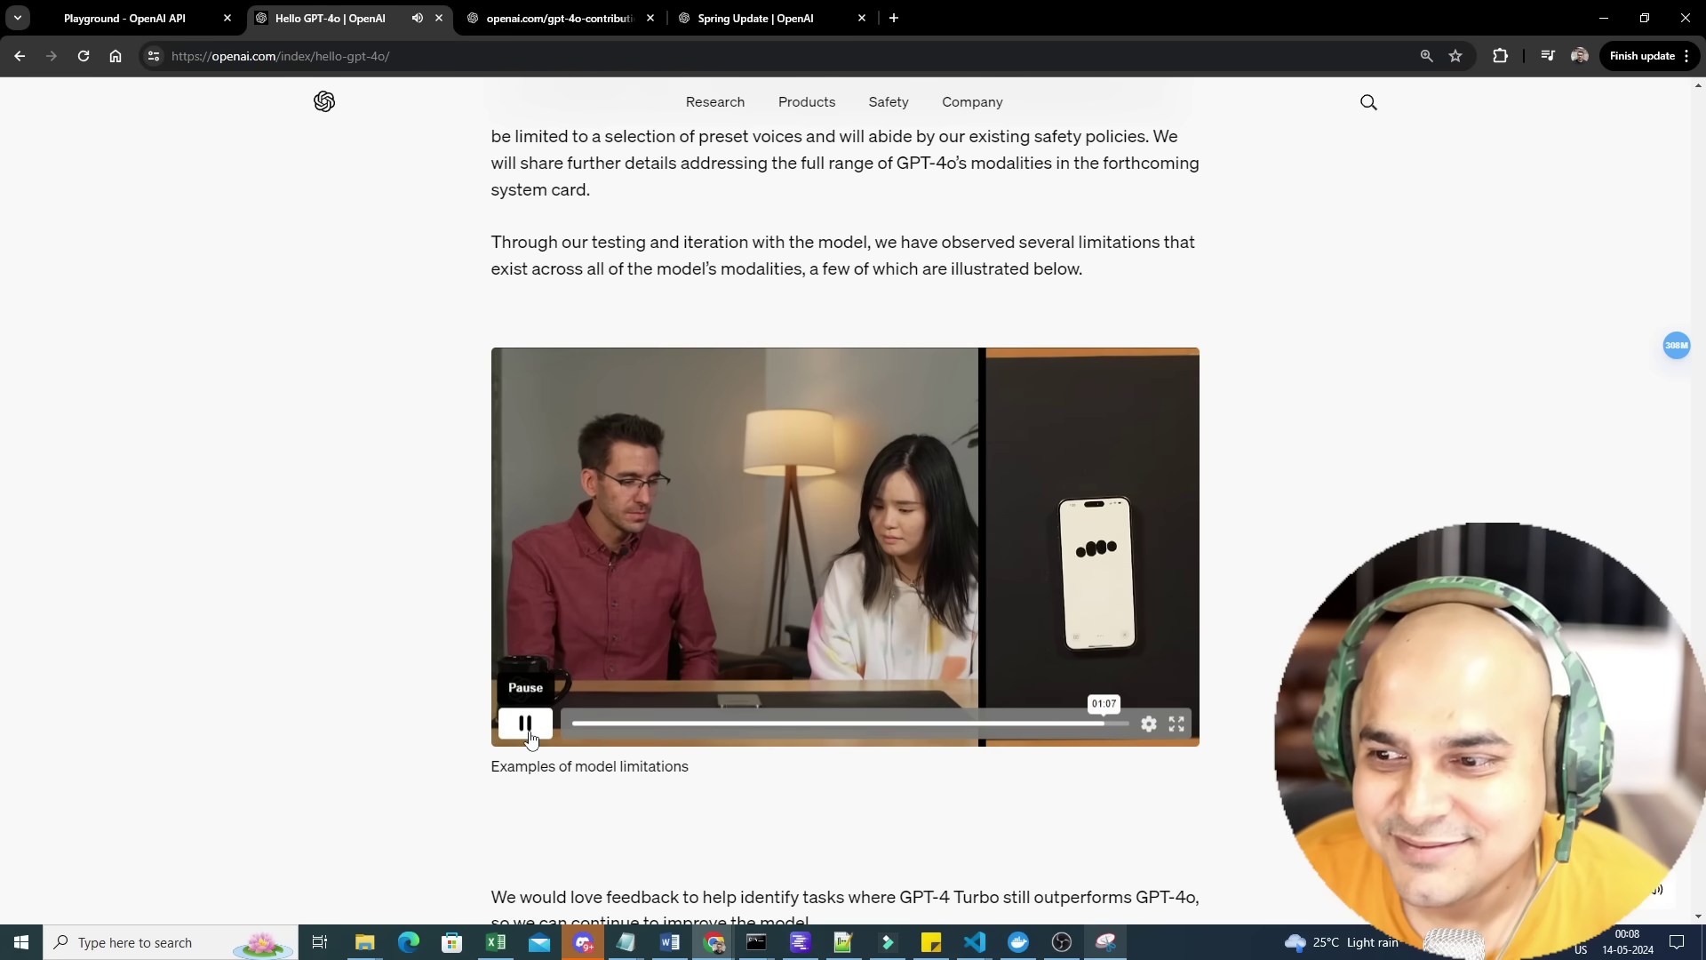
Pause the limitations video and return to the 'Playground - OpenAI API' tab.
left_click(525, 723)
scroll(694, 583, "down", 5)
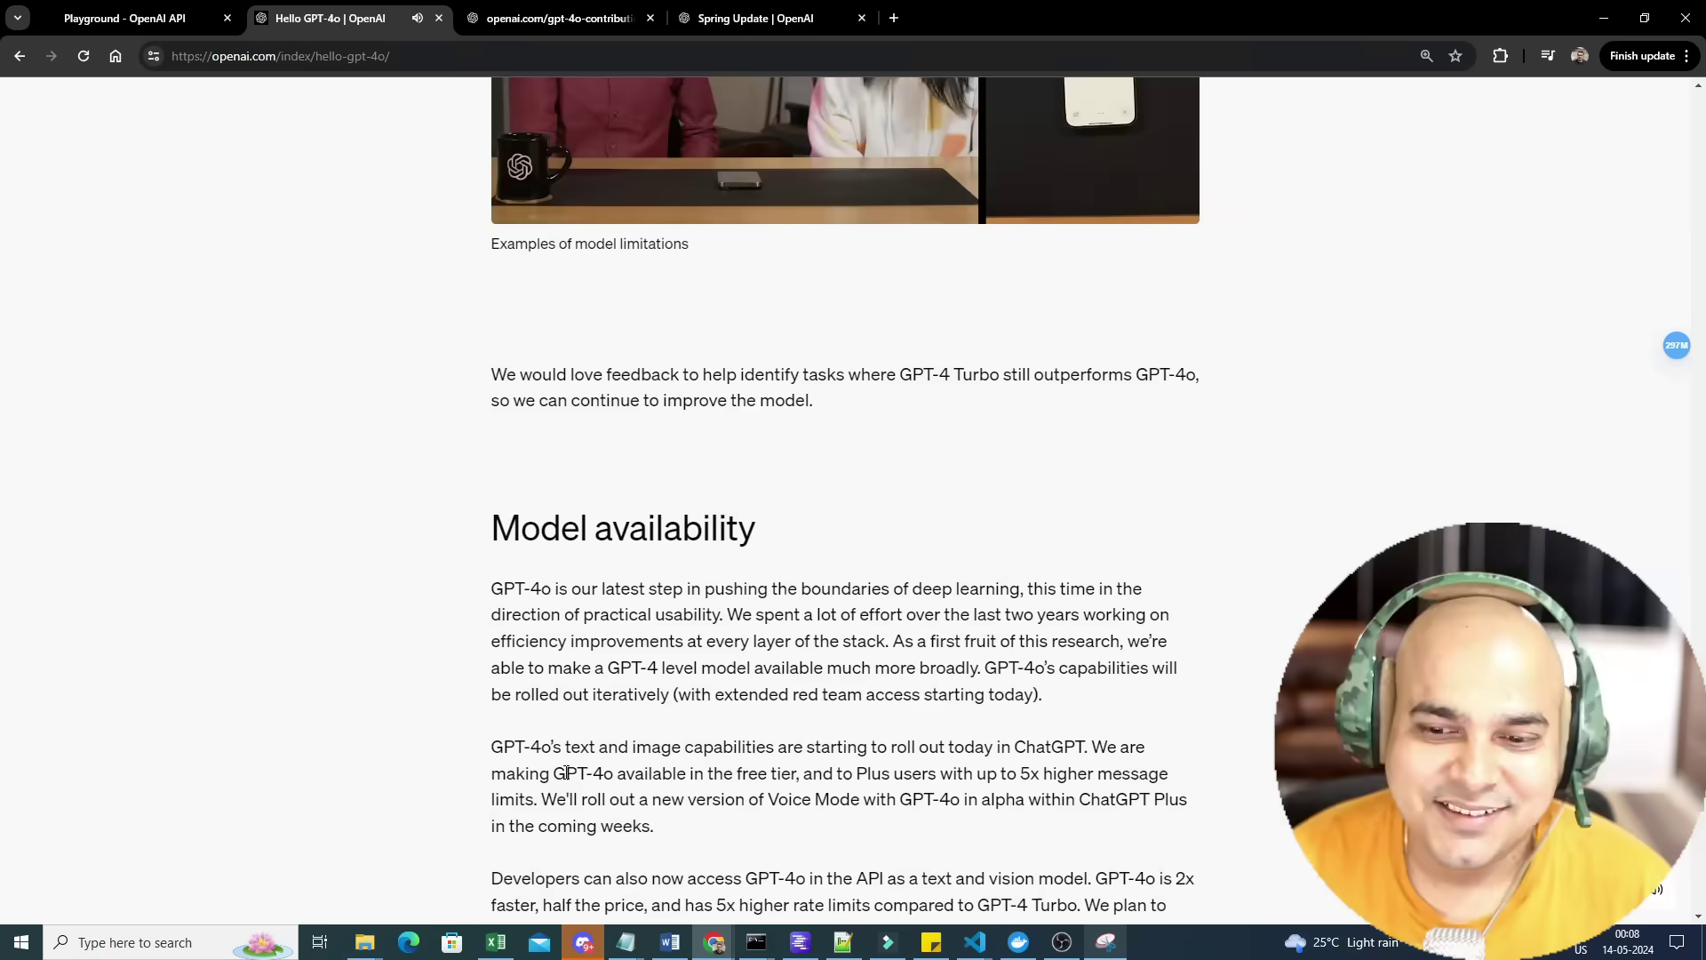
scroll(694, 582, "down", 2)
scroll(628, 515, "down", 2)
scroll(621, 521, "up", 2)
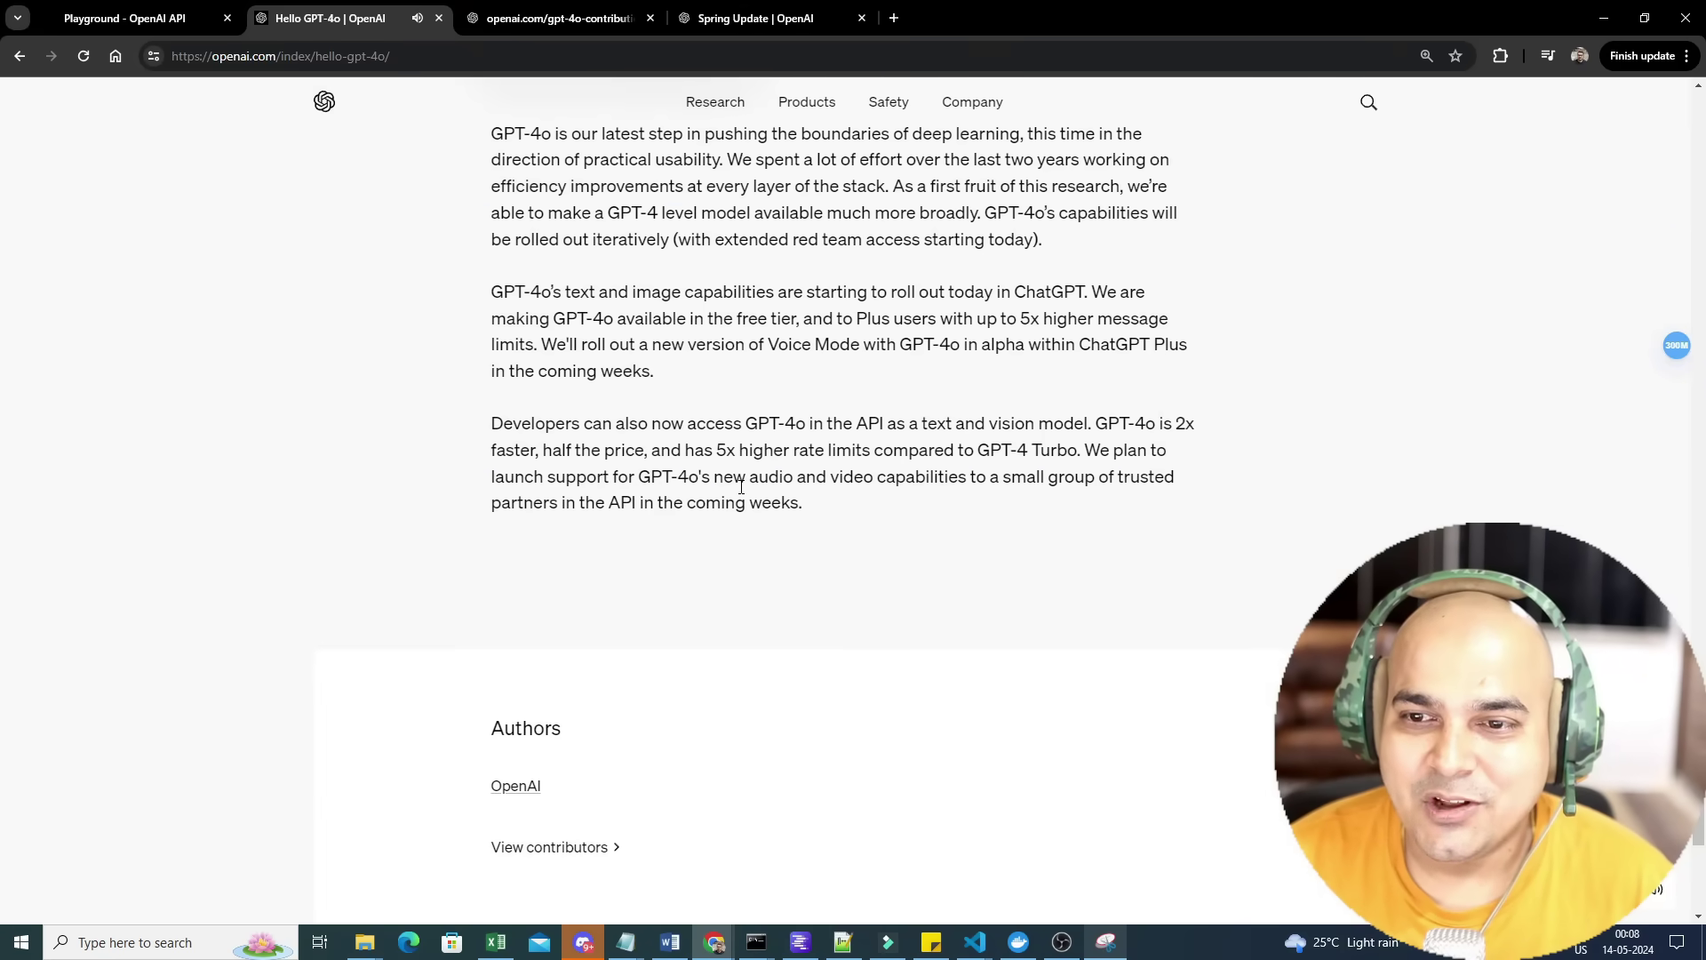
scroll(178, 543, "up", 3)
scroll(449, 493, "up", 5)
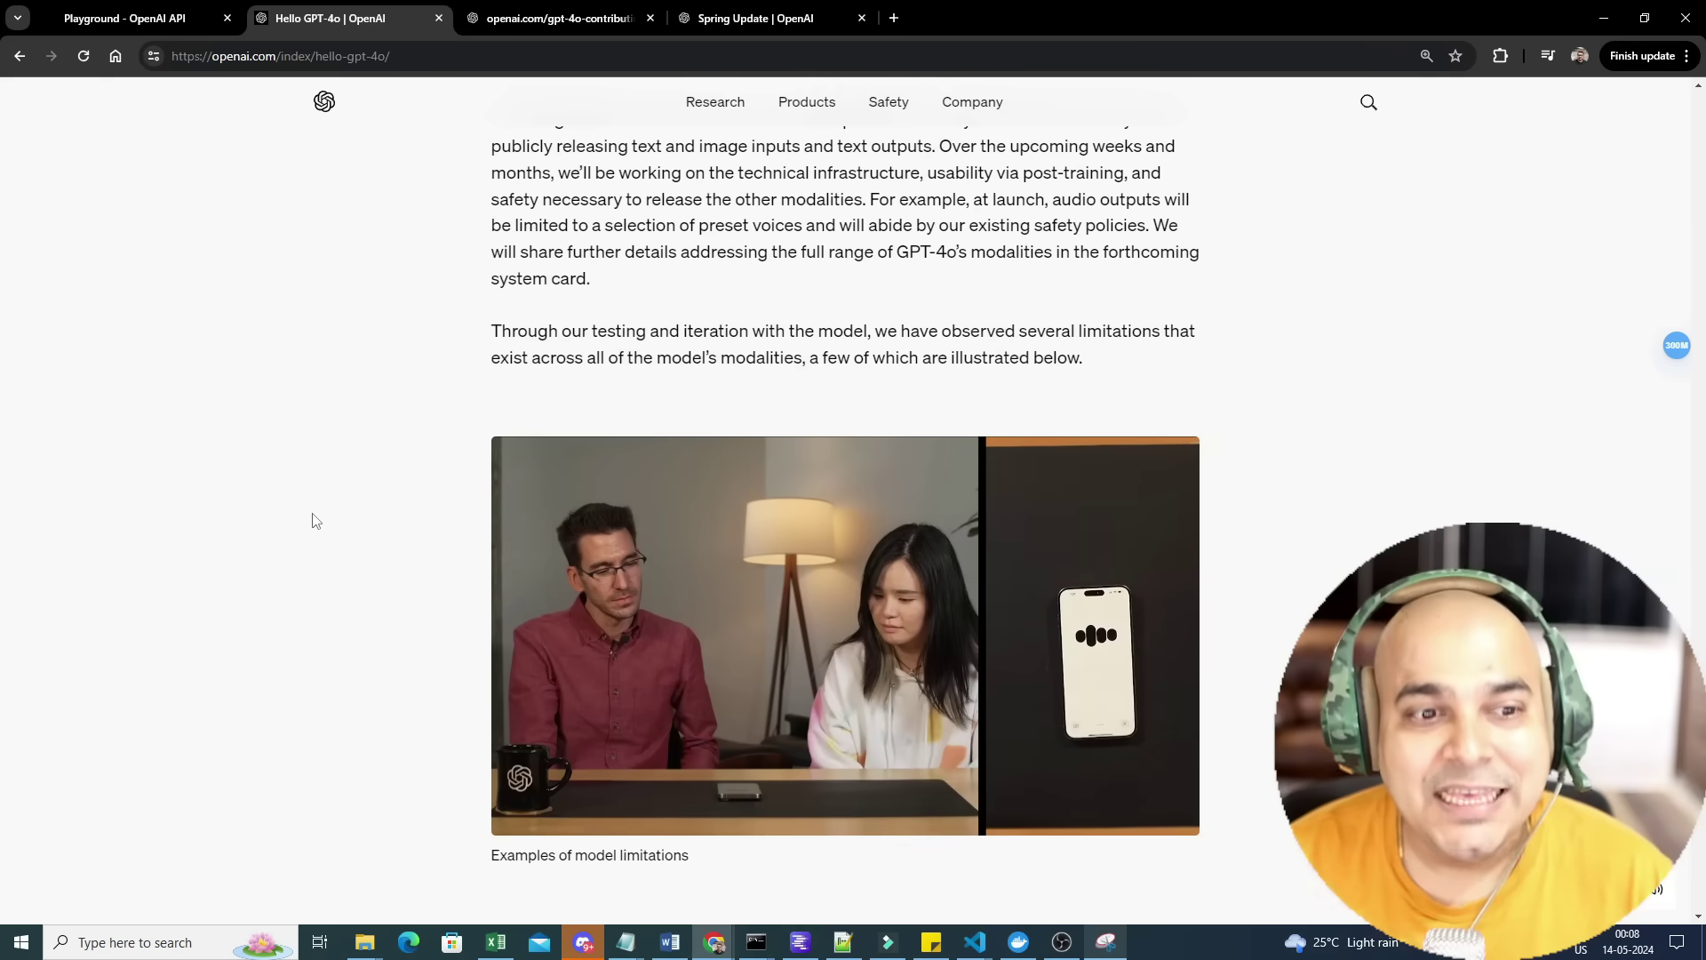
scroll(312, 522, "up", 1)
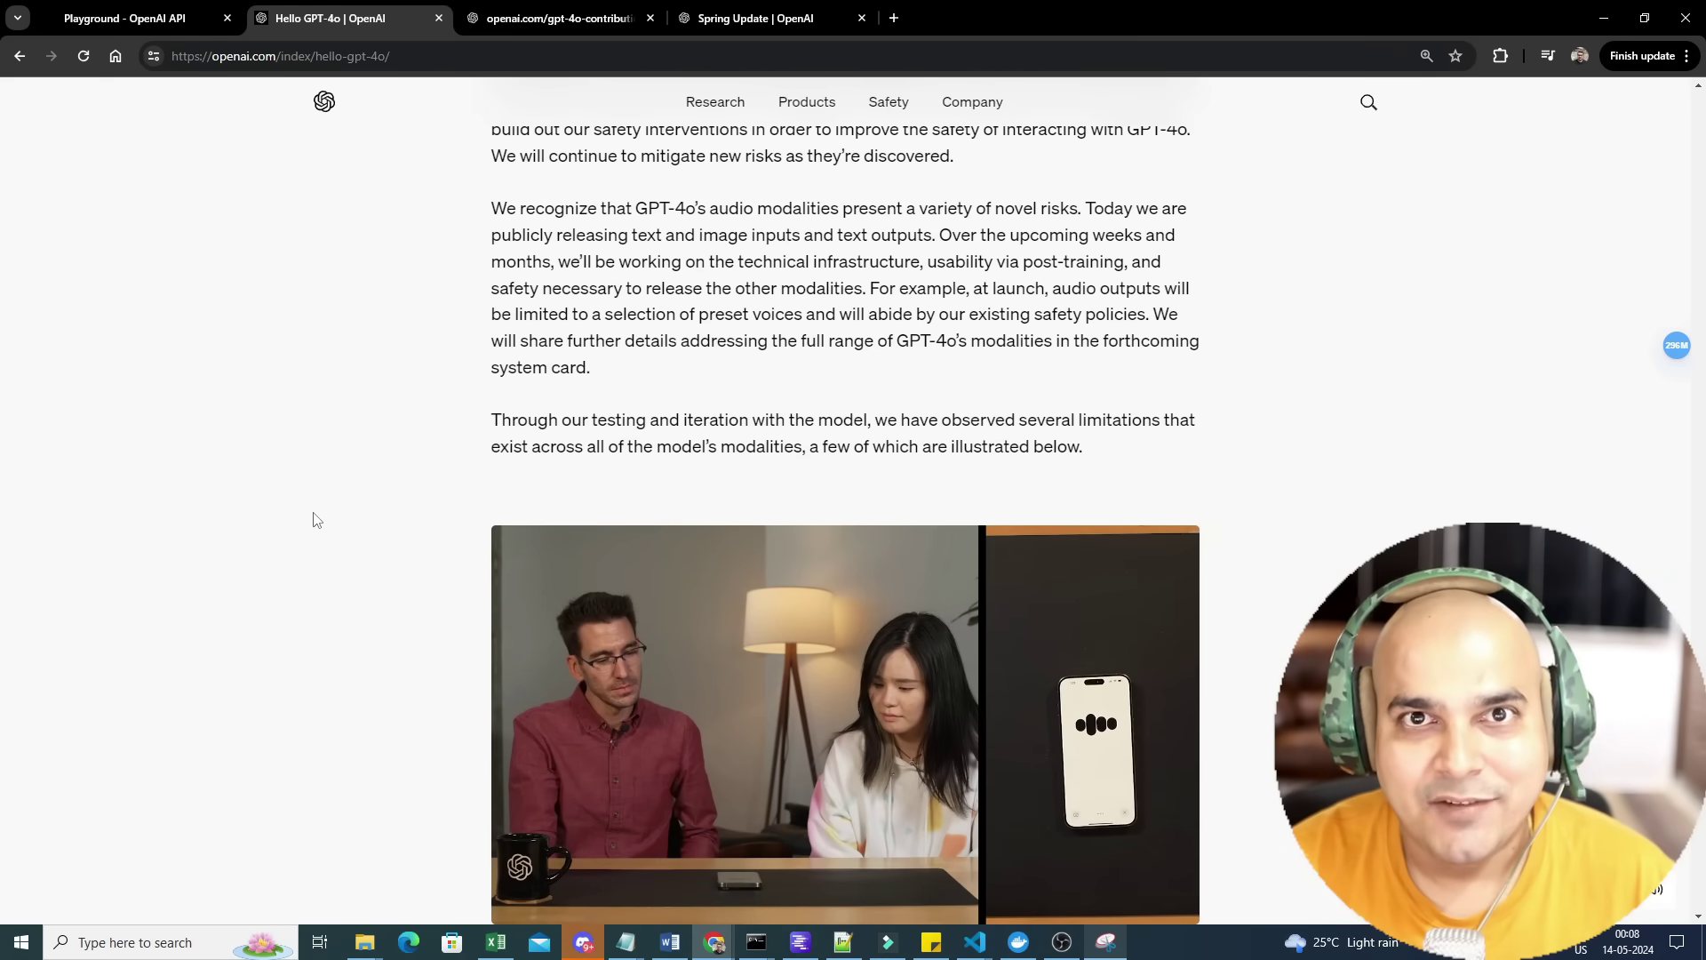
left_click(142, 22)
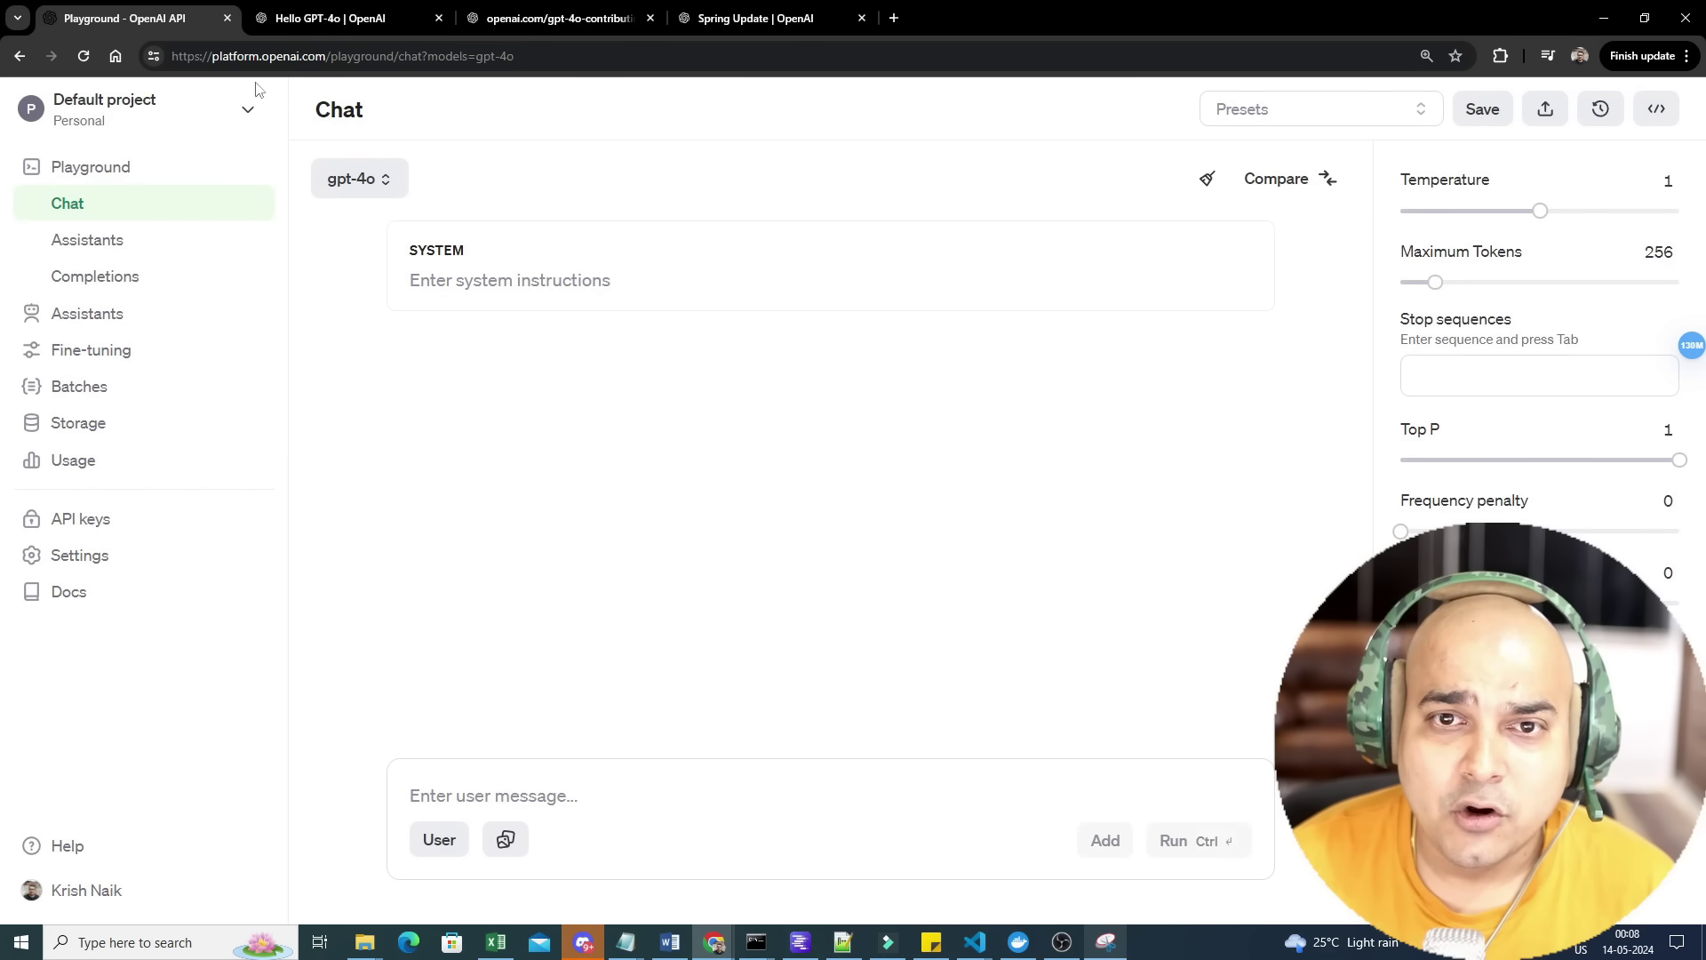
Enter the animated dog-playing-with-a-cat image prompt and send it to gpt-4o.
left_click(507, 839)
left_click(734, 826)
type("create an animated image of dog playing with a")
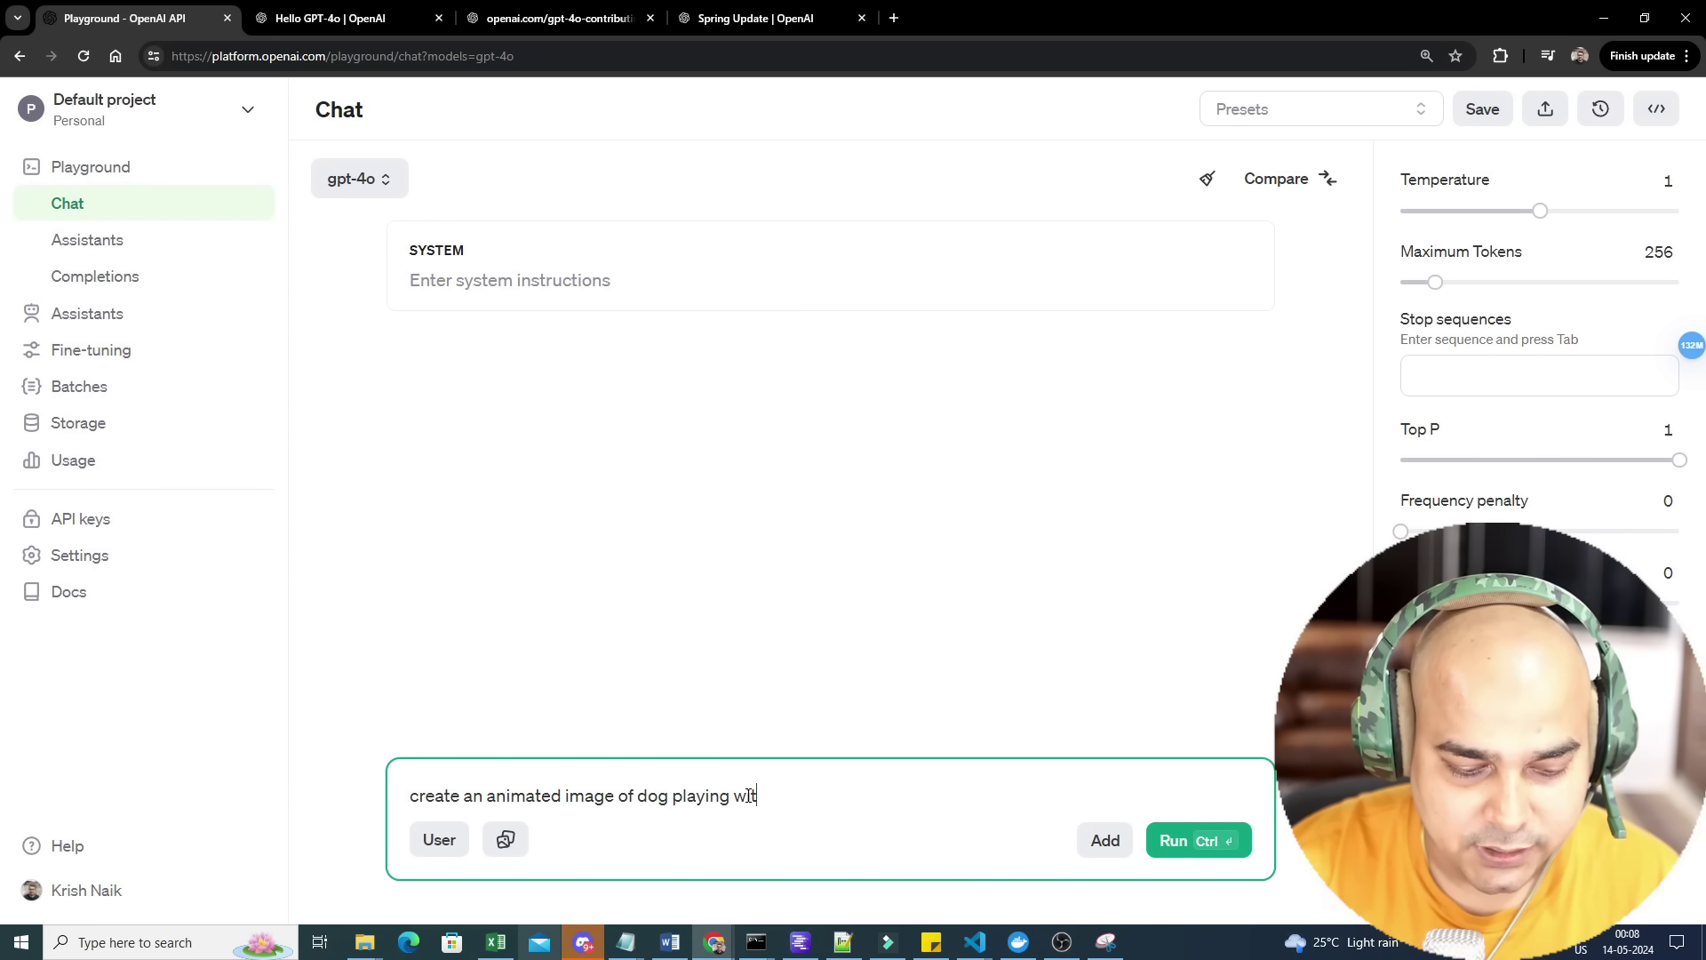
type("rca")
key("BackSpace")
key("BackSpace")
key("BackSpace")
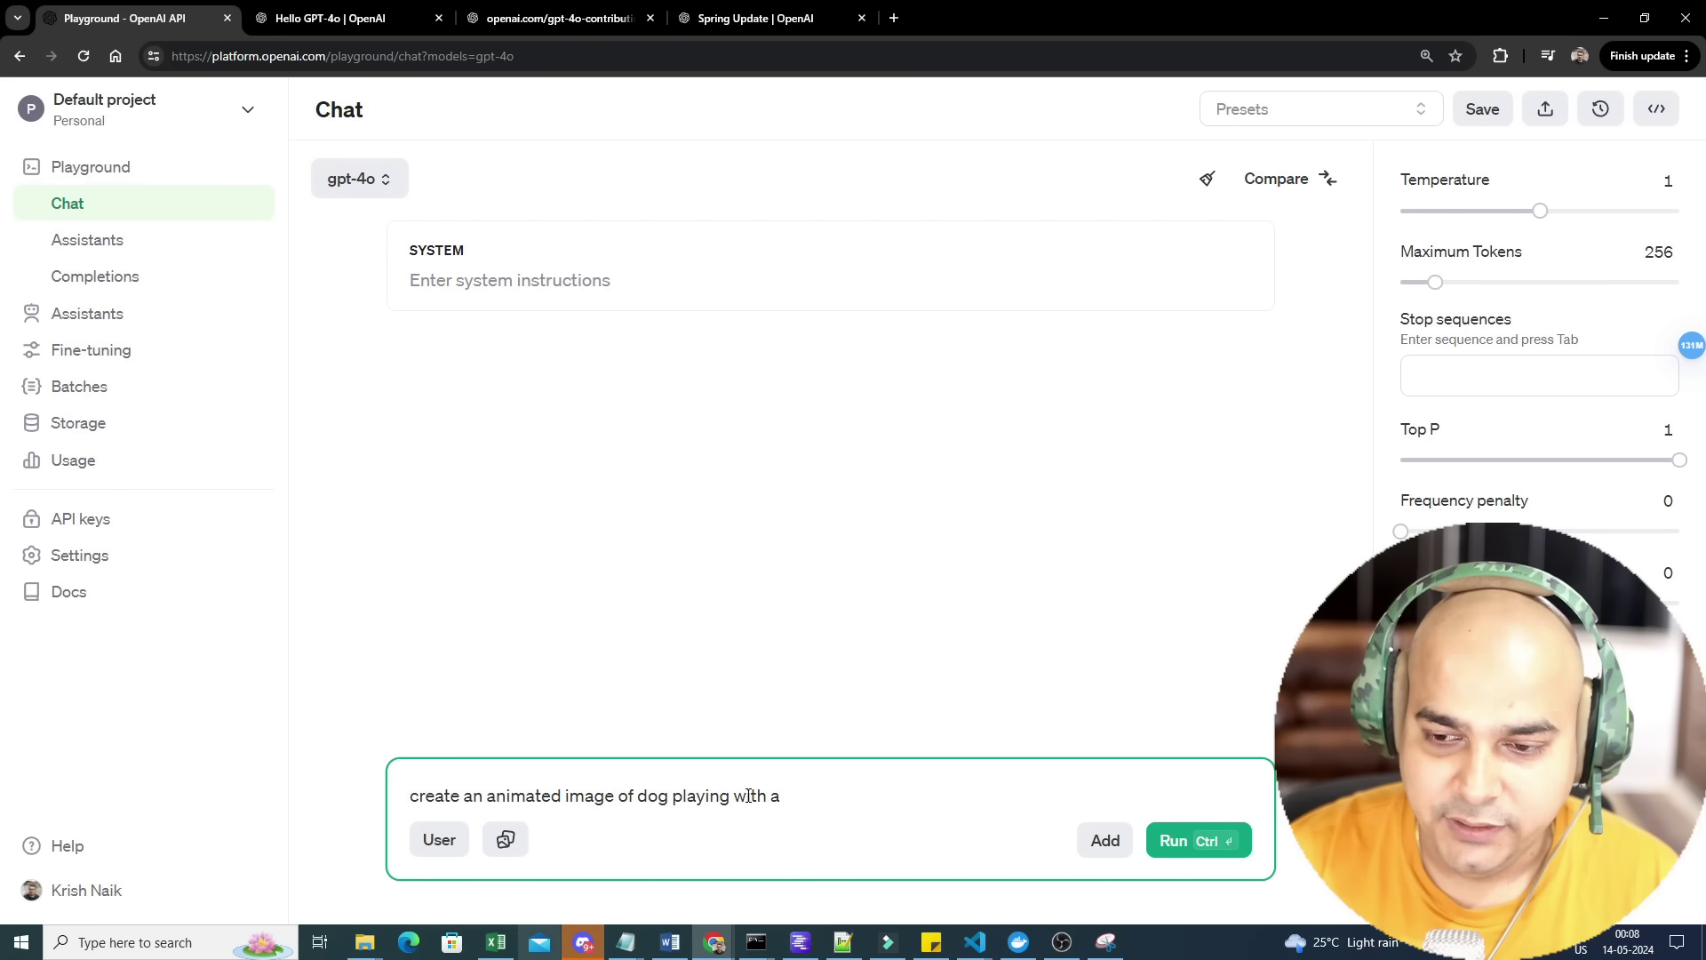
type(" cat")
key("Return")
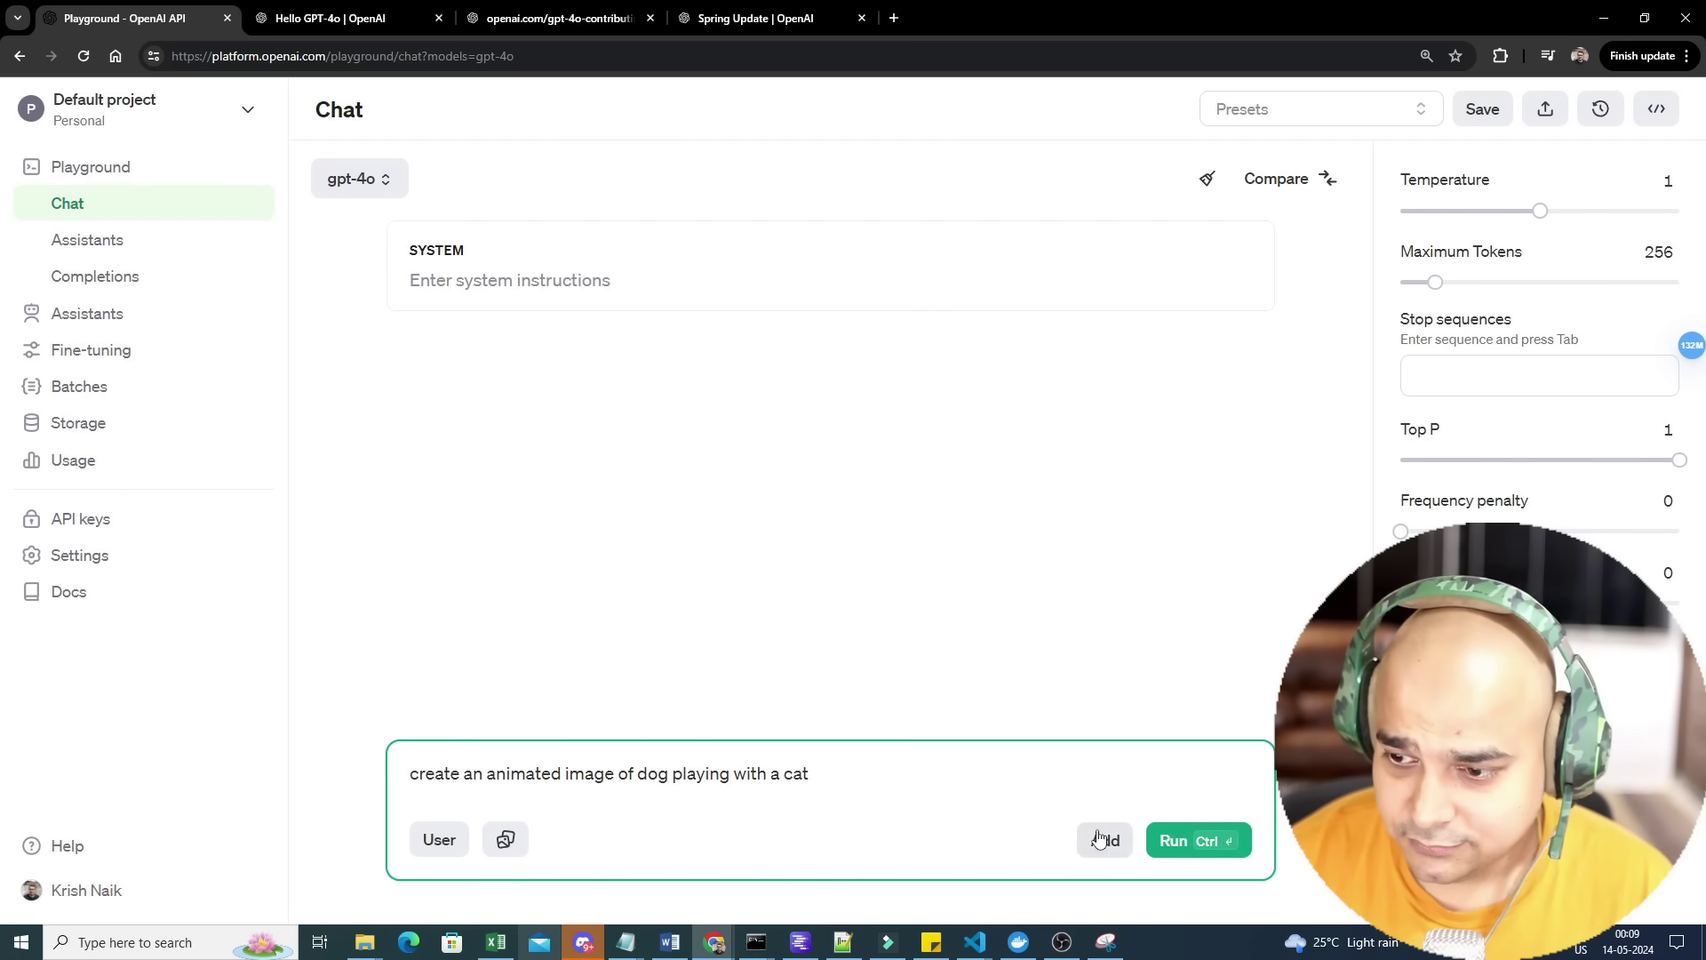
left_click(1166, 844)
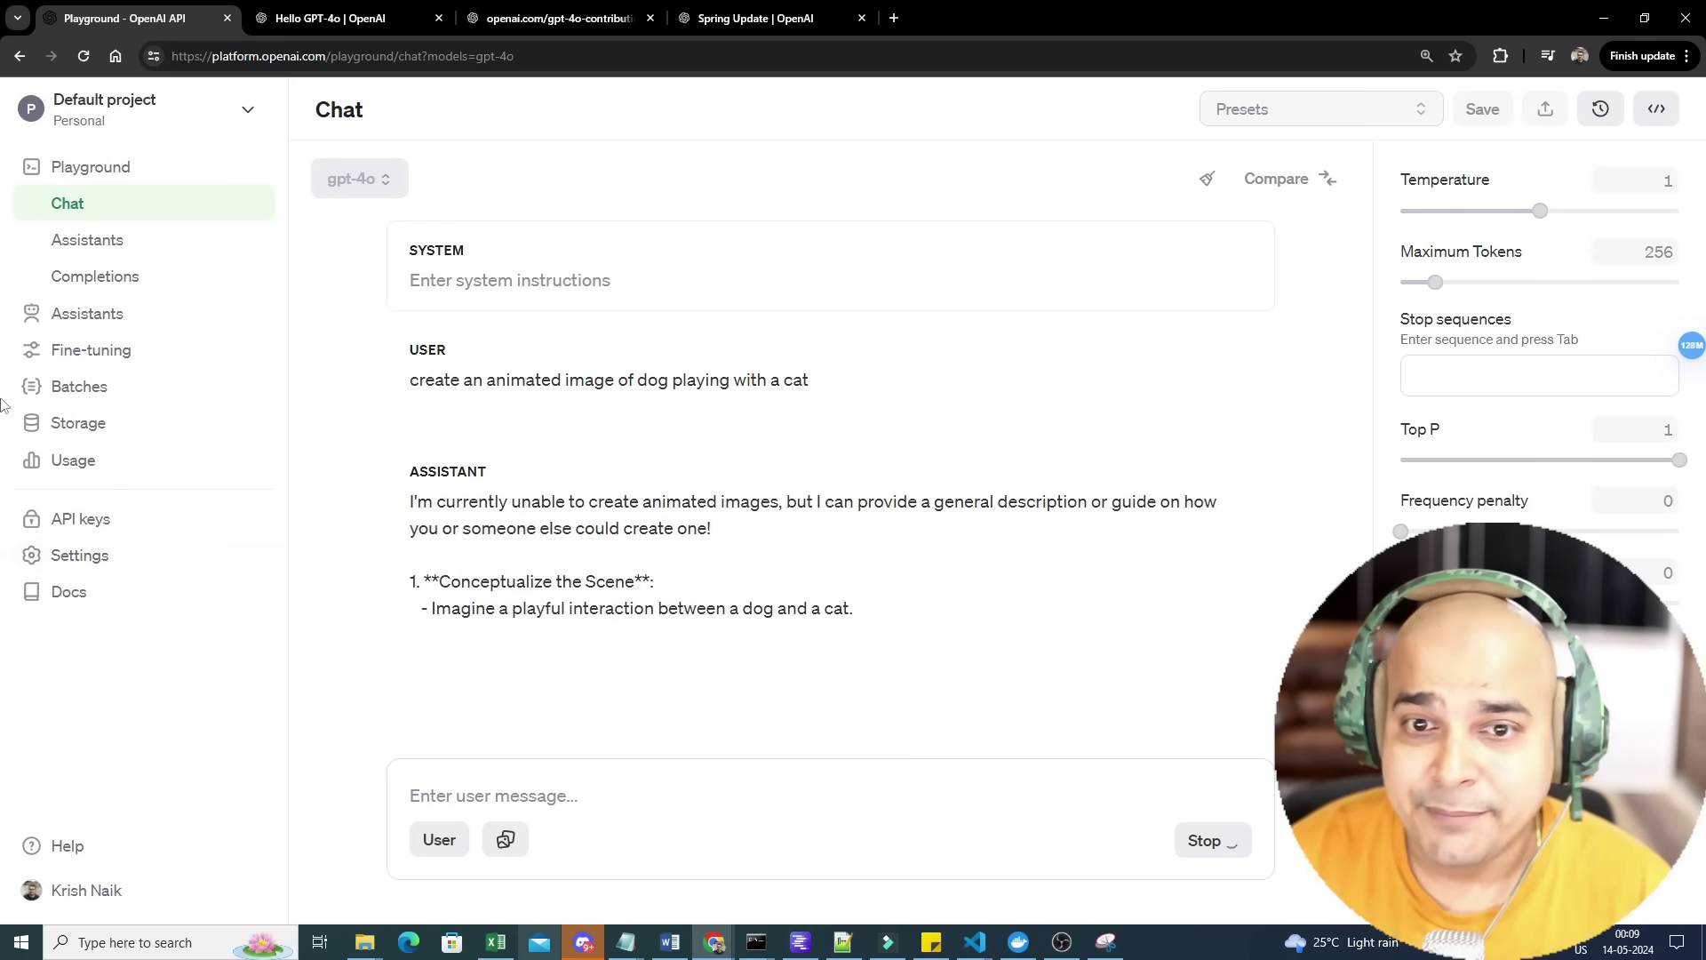
scroll(564, 537, "up", 3)
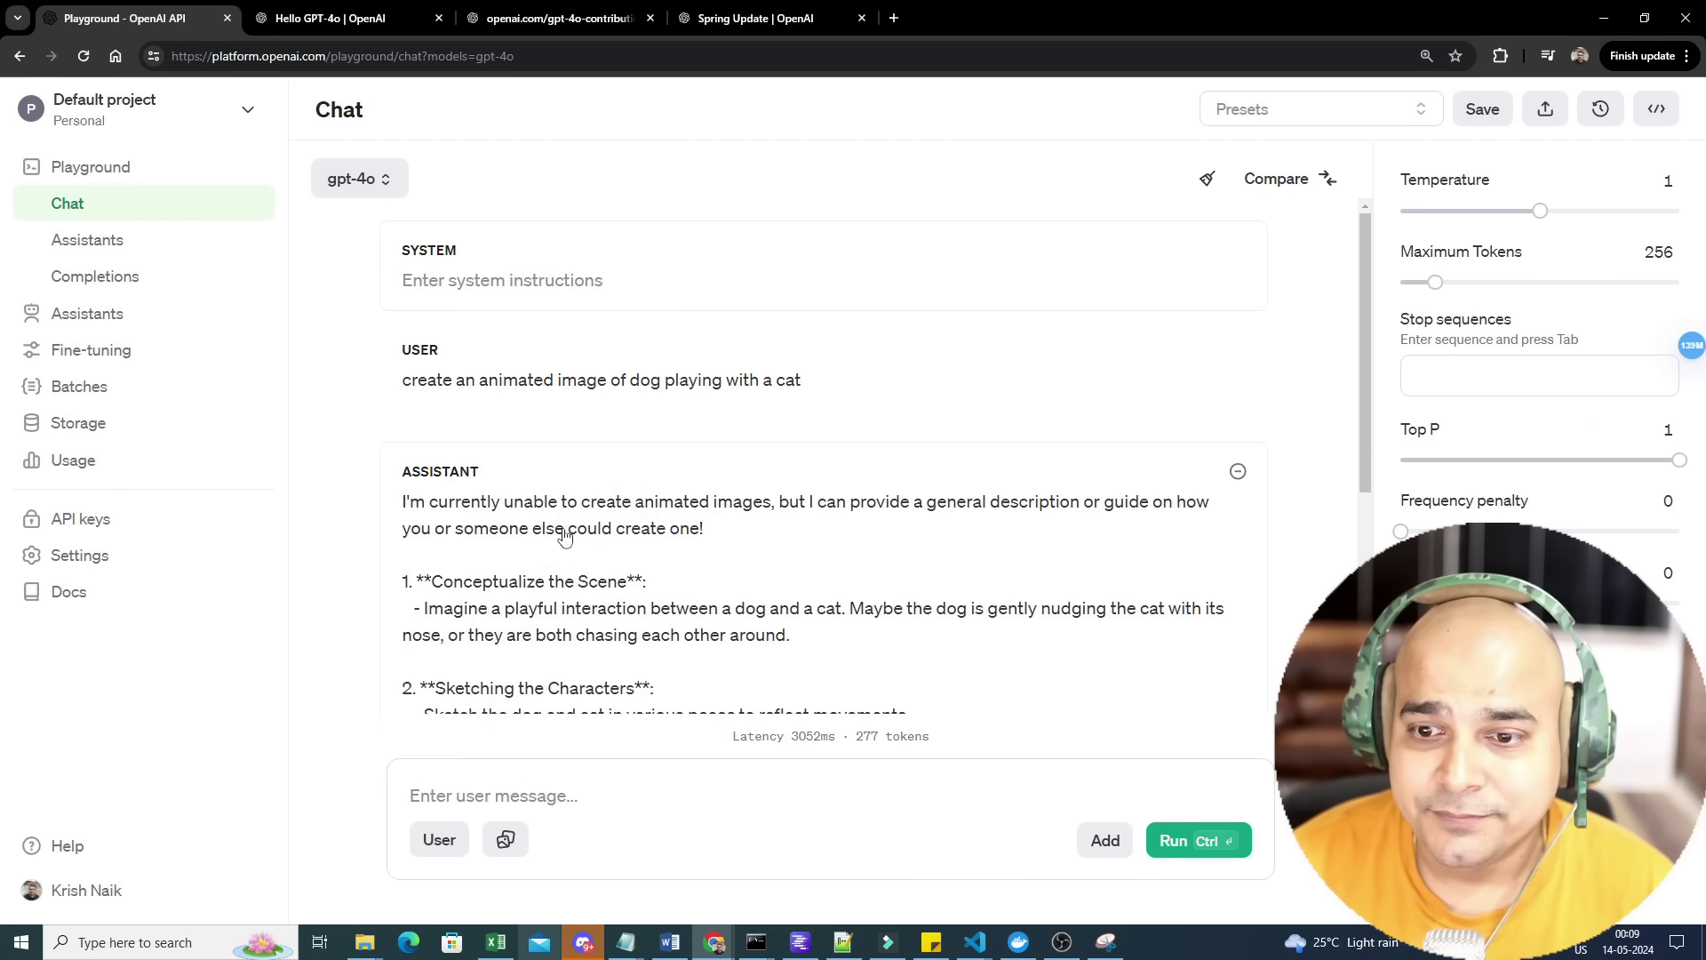
scroll(652, 582, "down", 2)
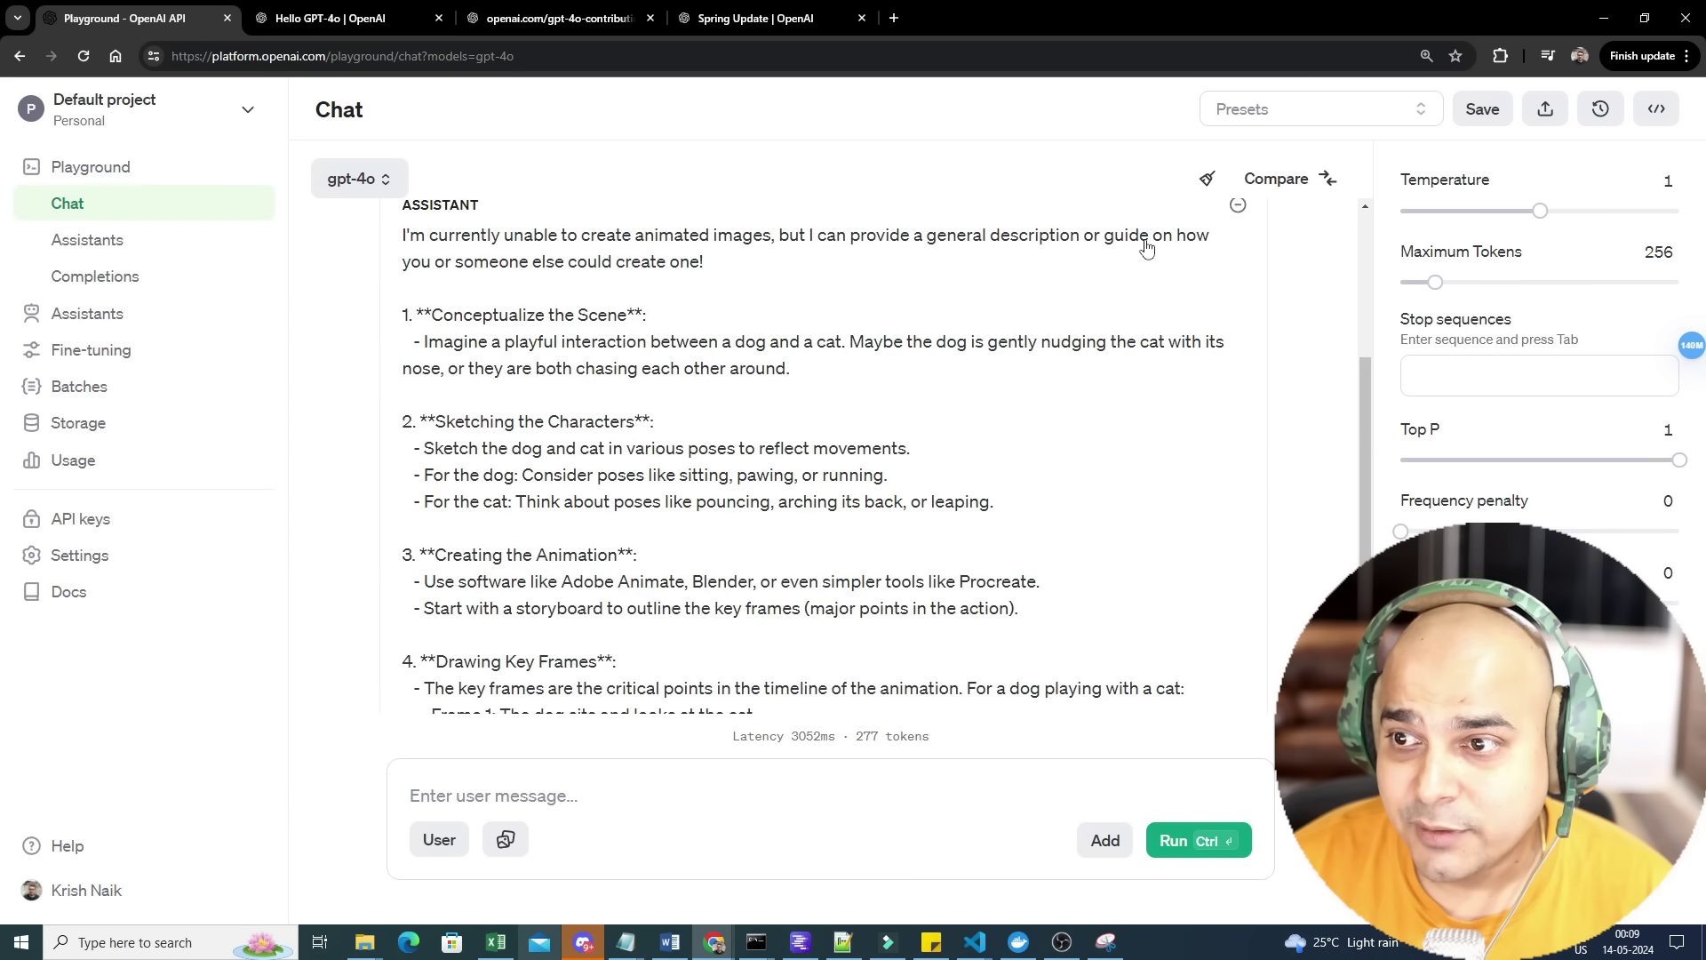
scroll(986, 401, "down", 2)
scroll(668, 587, "up", 5)
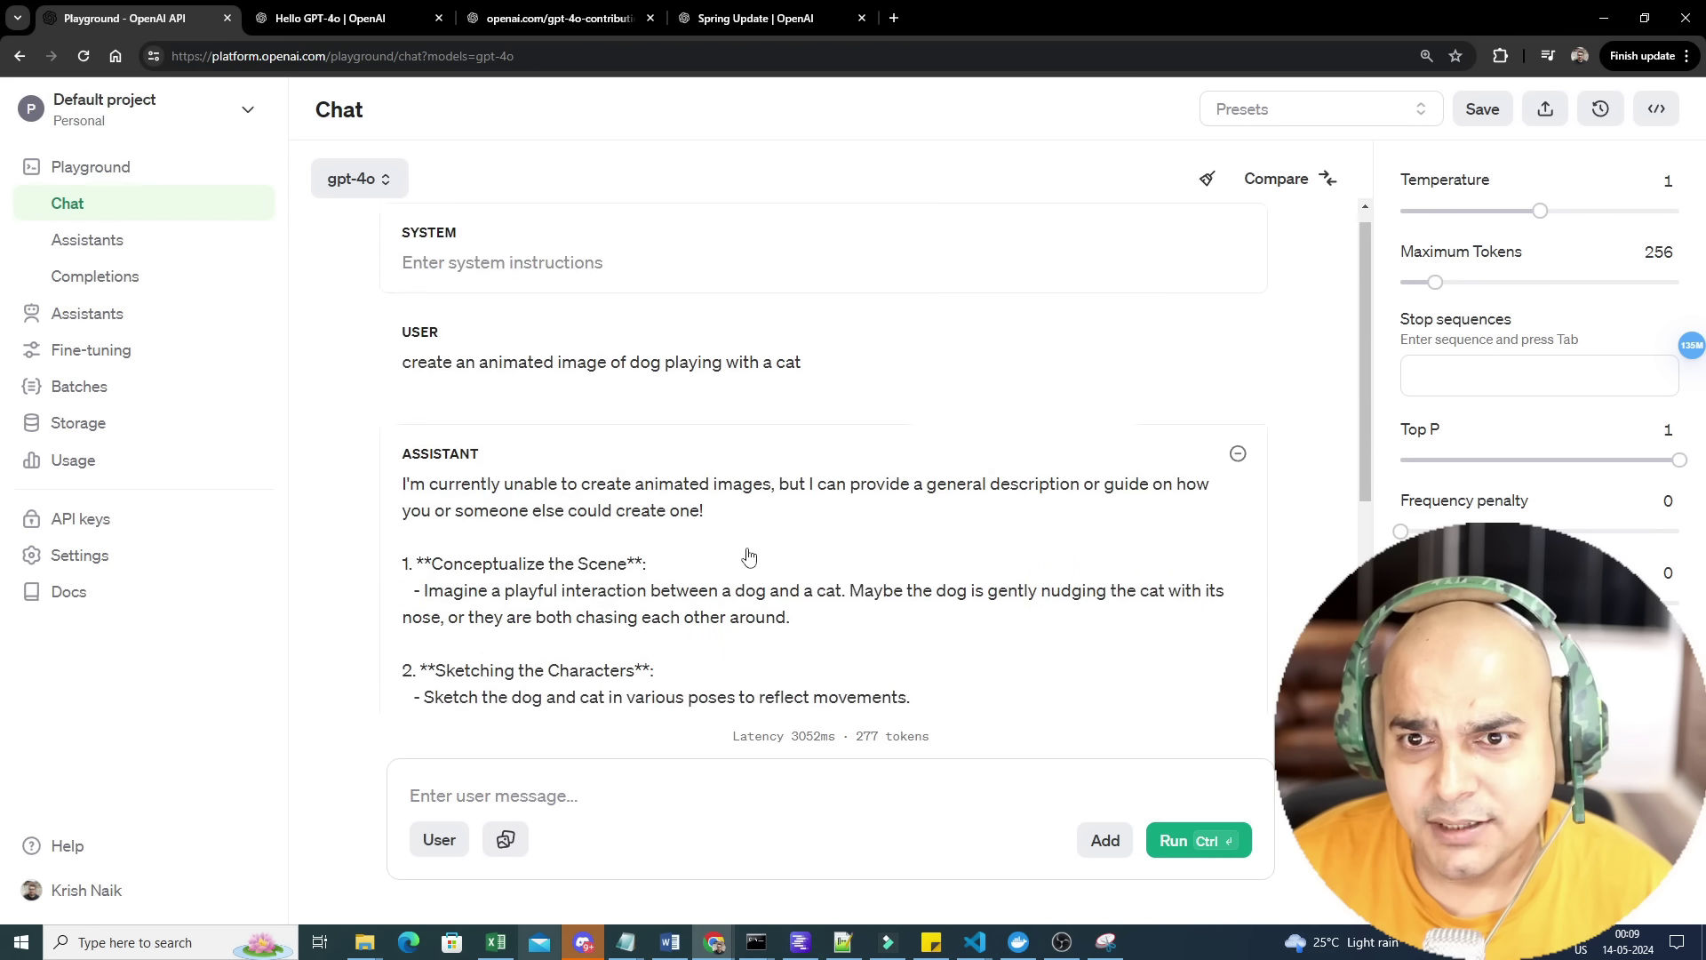
Keep gpt-4o and attach the OLLAMA WEBUI thumbnail to a message asking how to improve it.
left_click(355, 181)
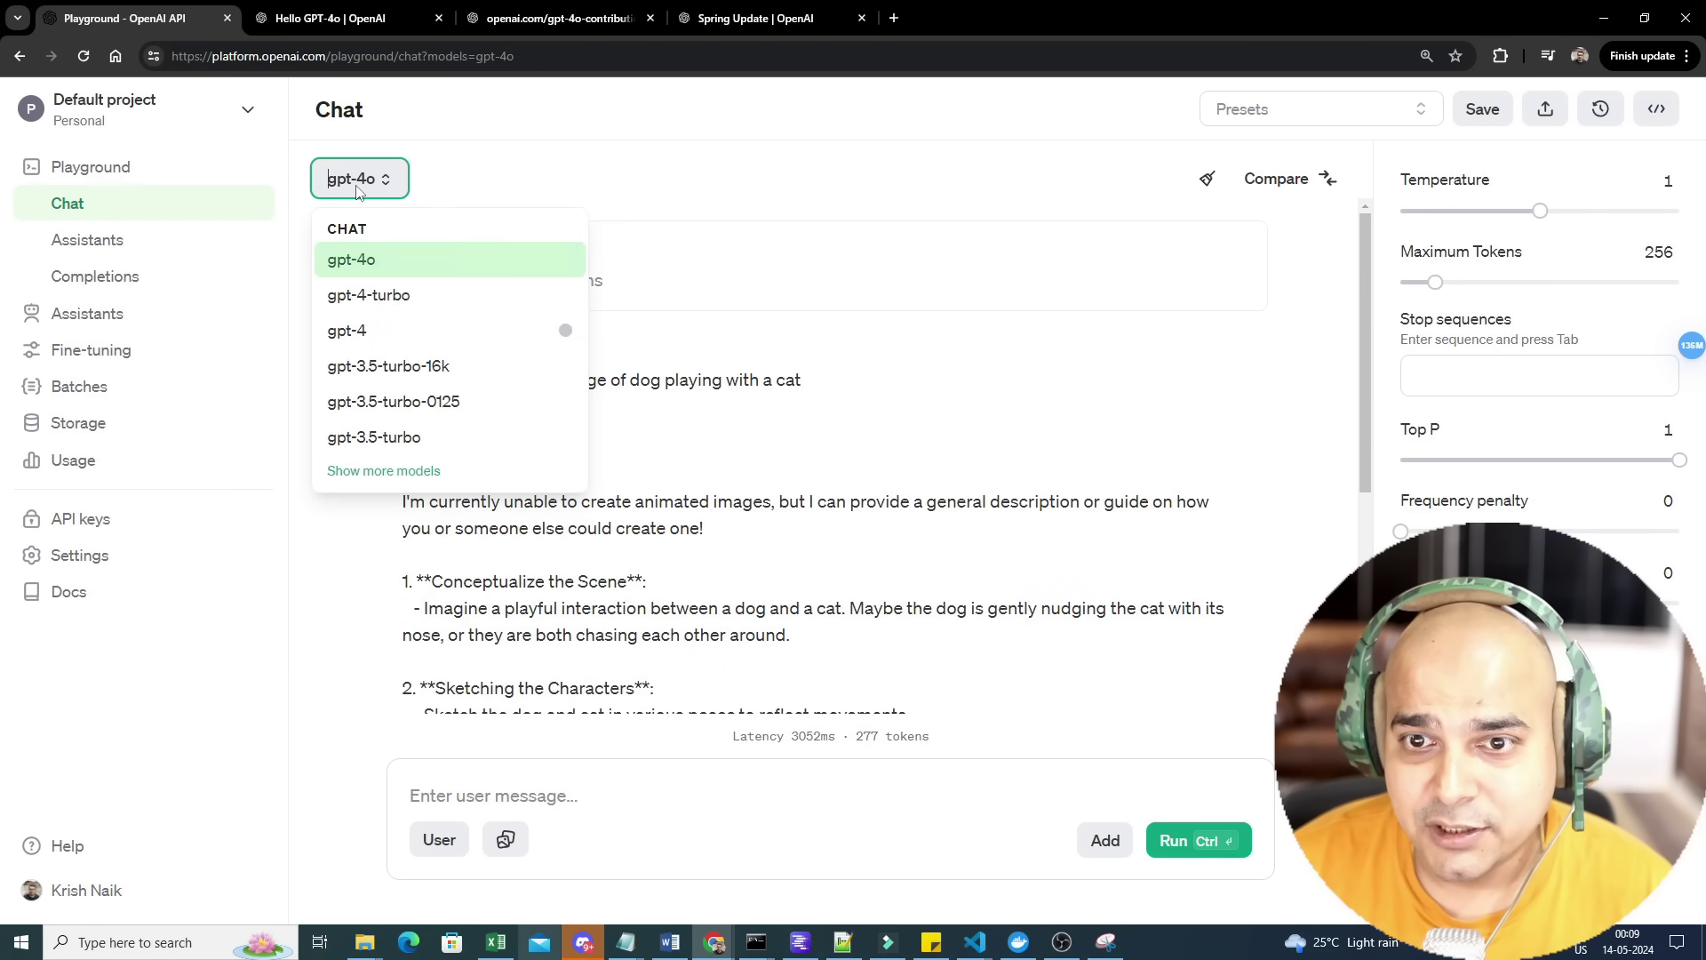
left_click(632, 180)
scroll(817, 465, "down", 3)
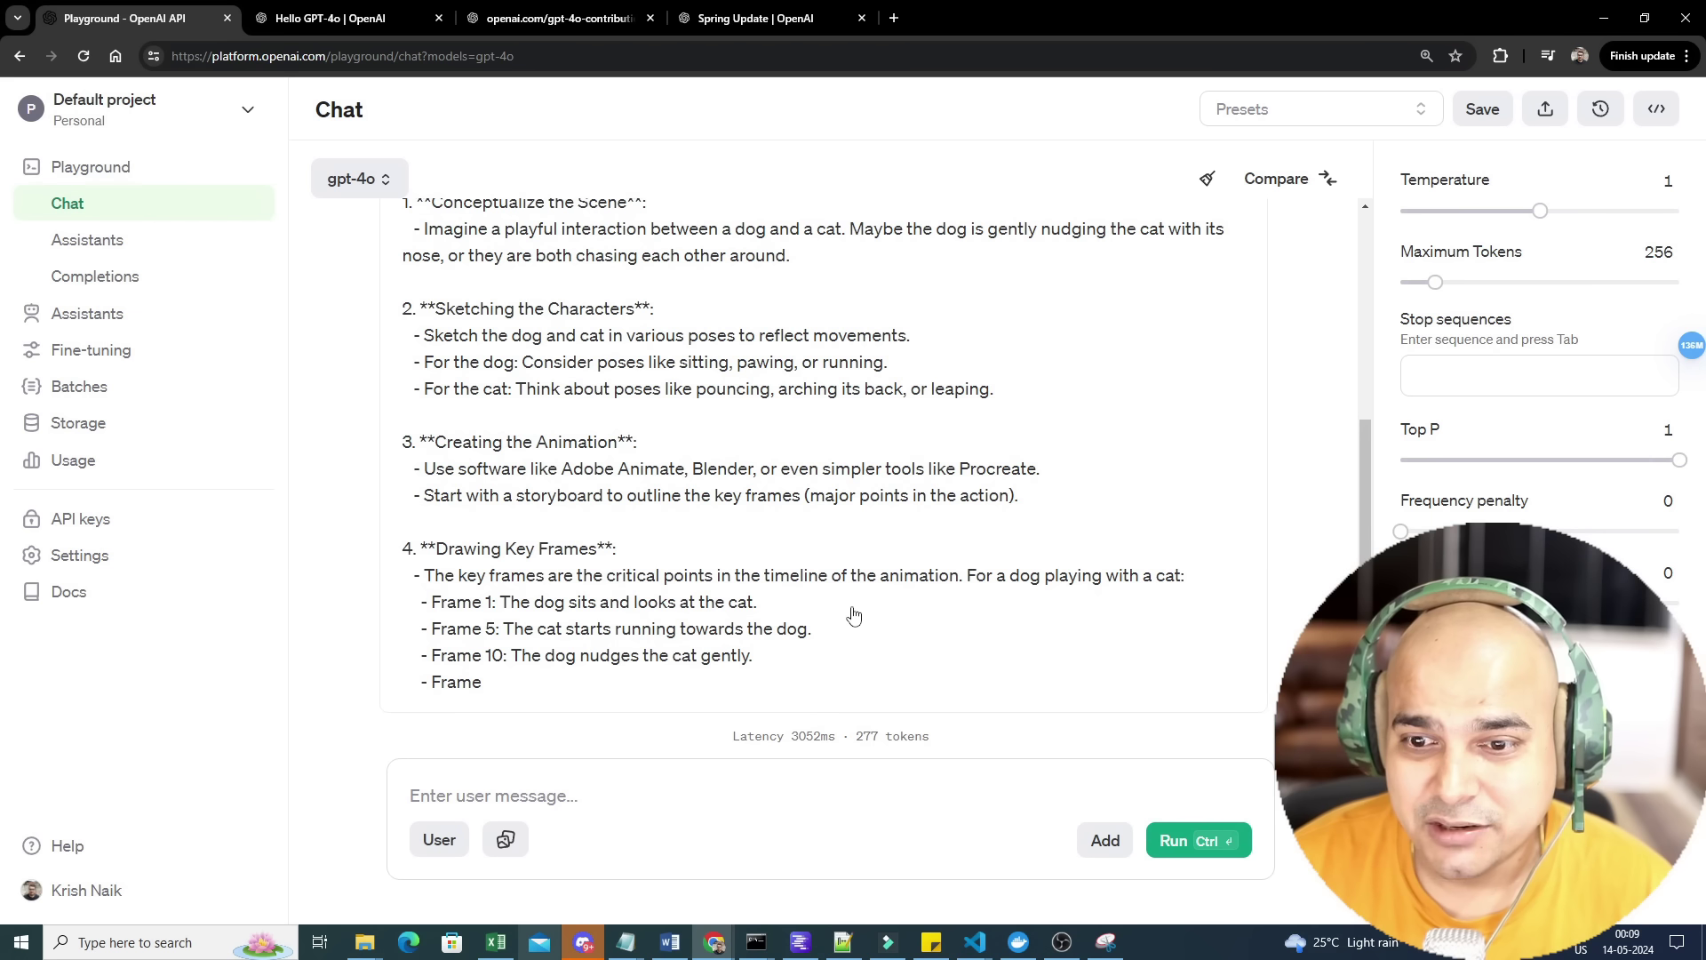
left_click(528, 795)
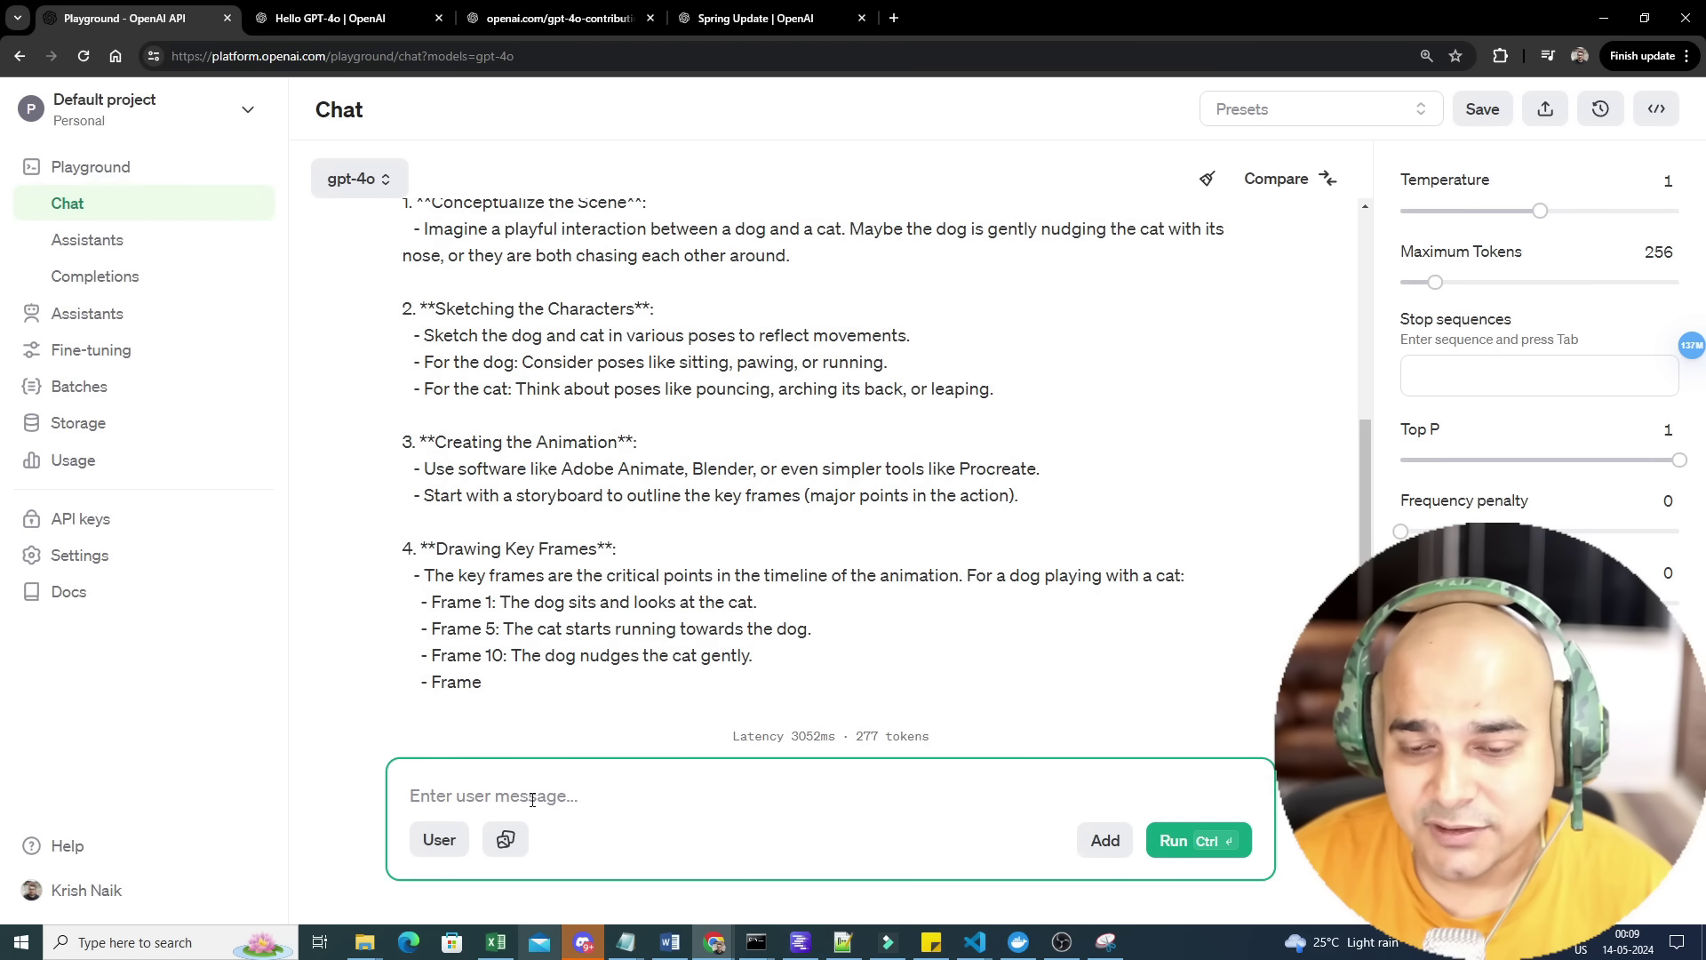
left_click(507, 844)
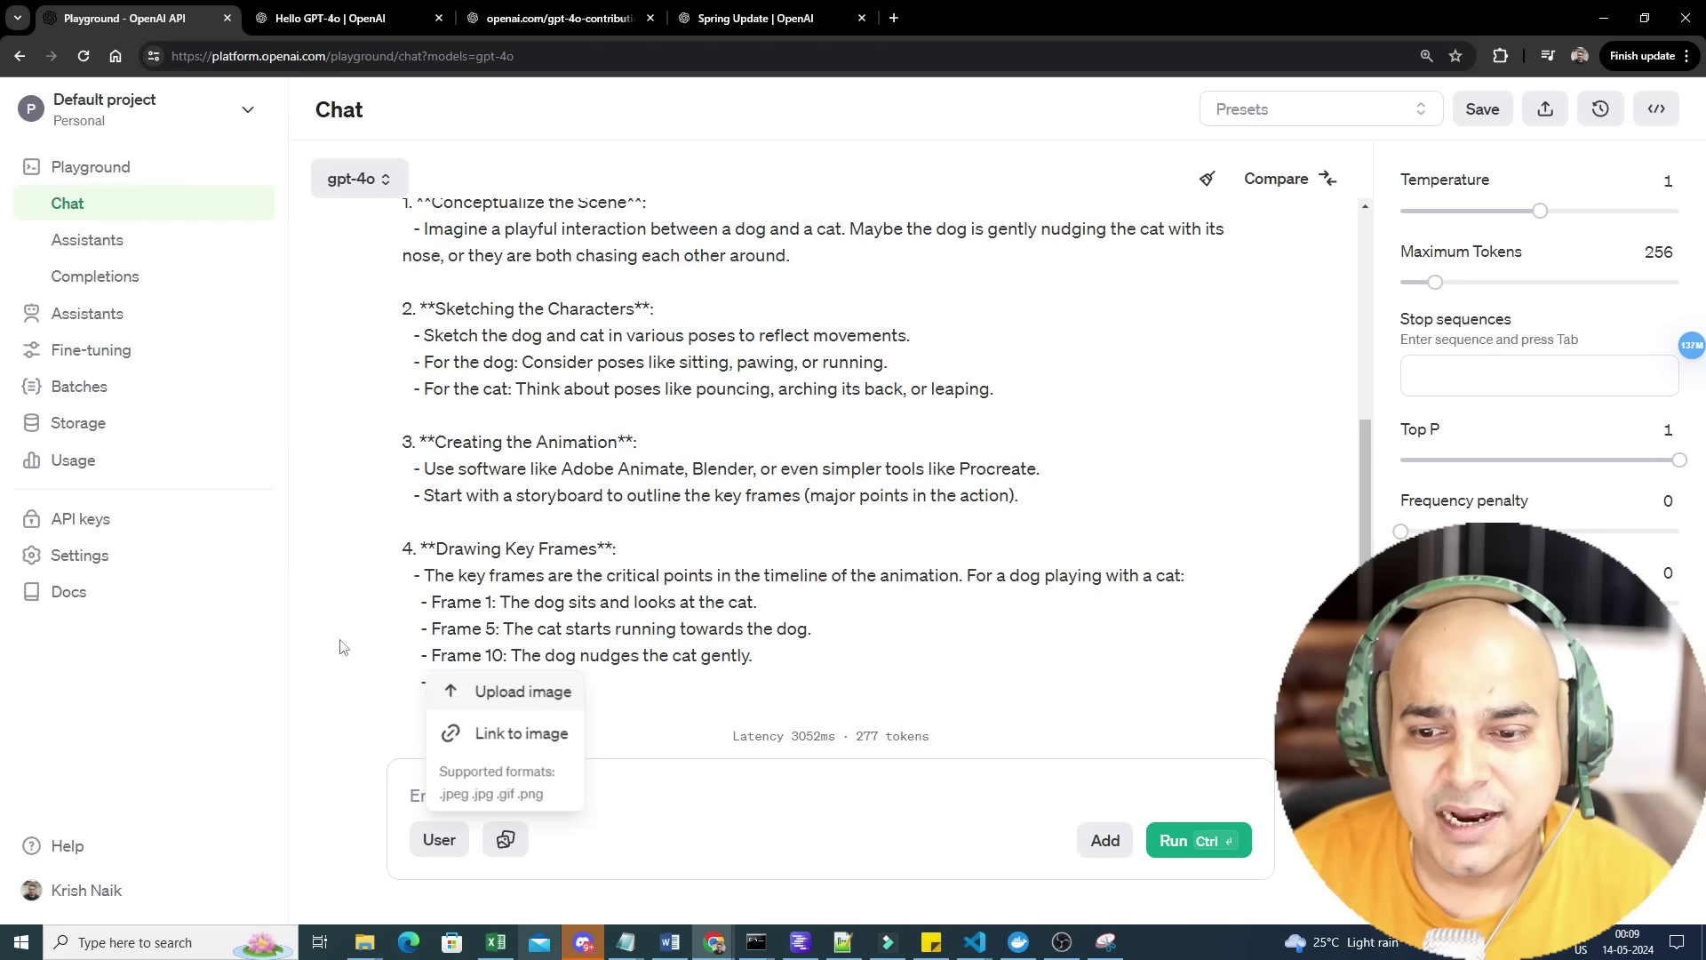
left_click(281, 149)
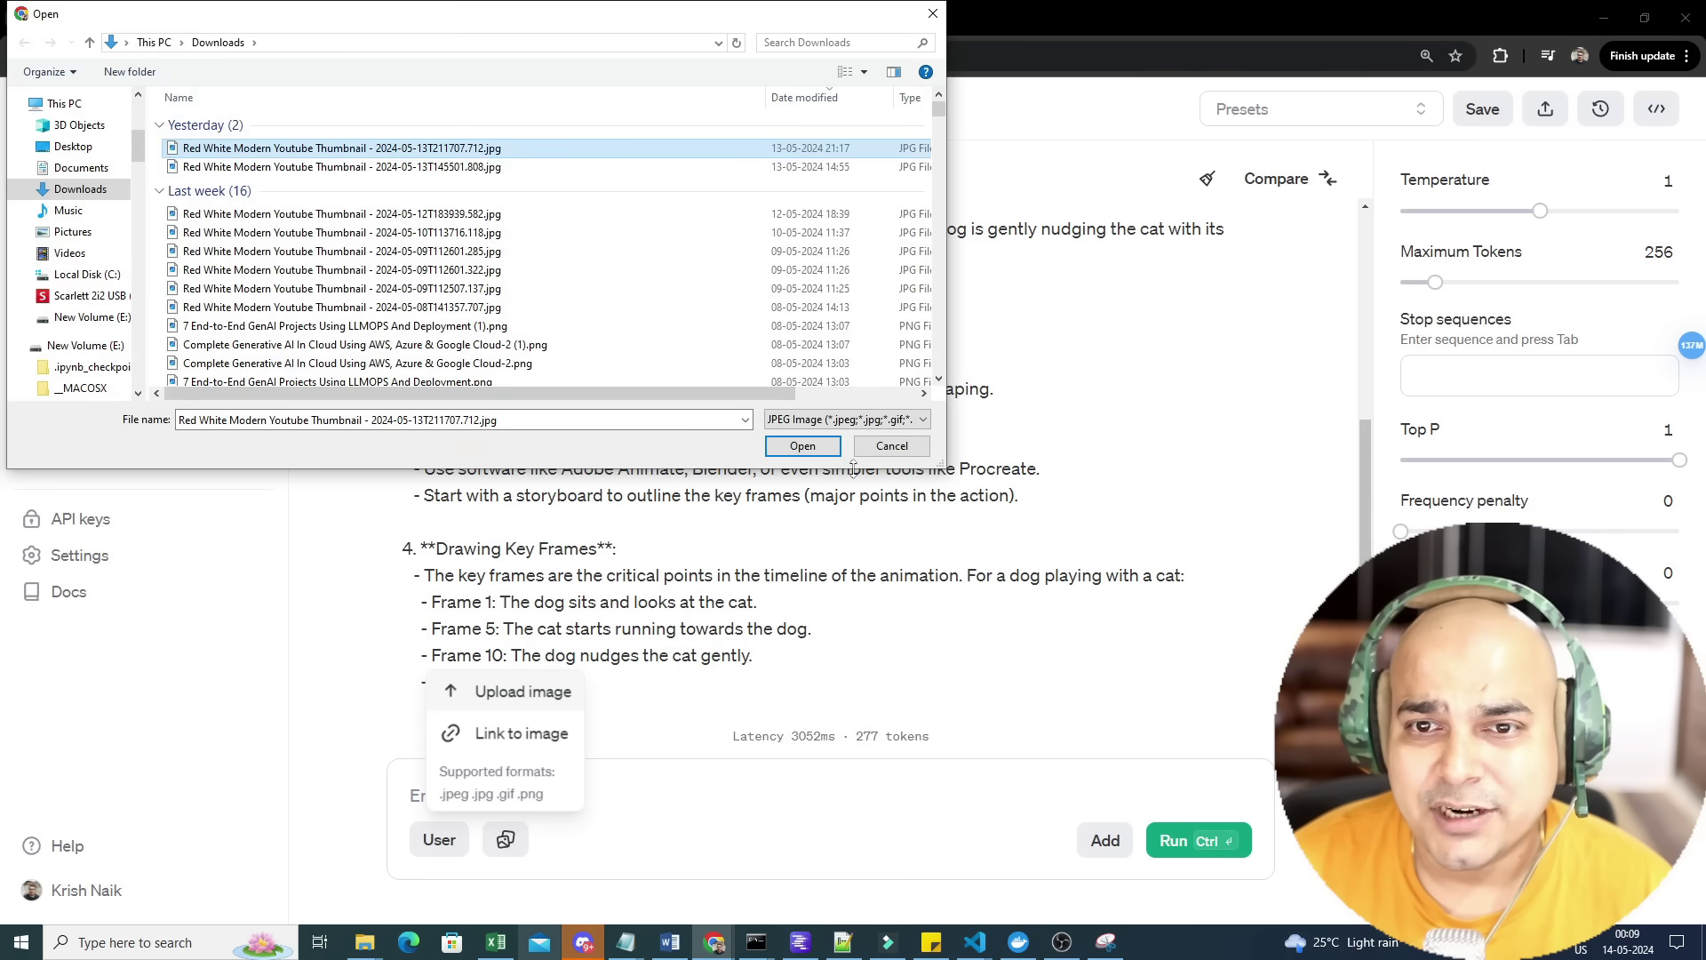
left_click(804, 447)
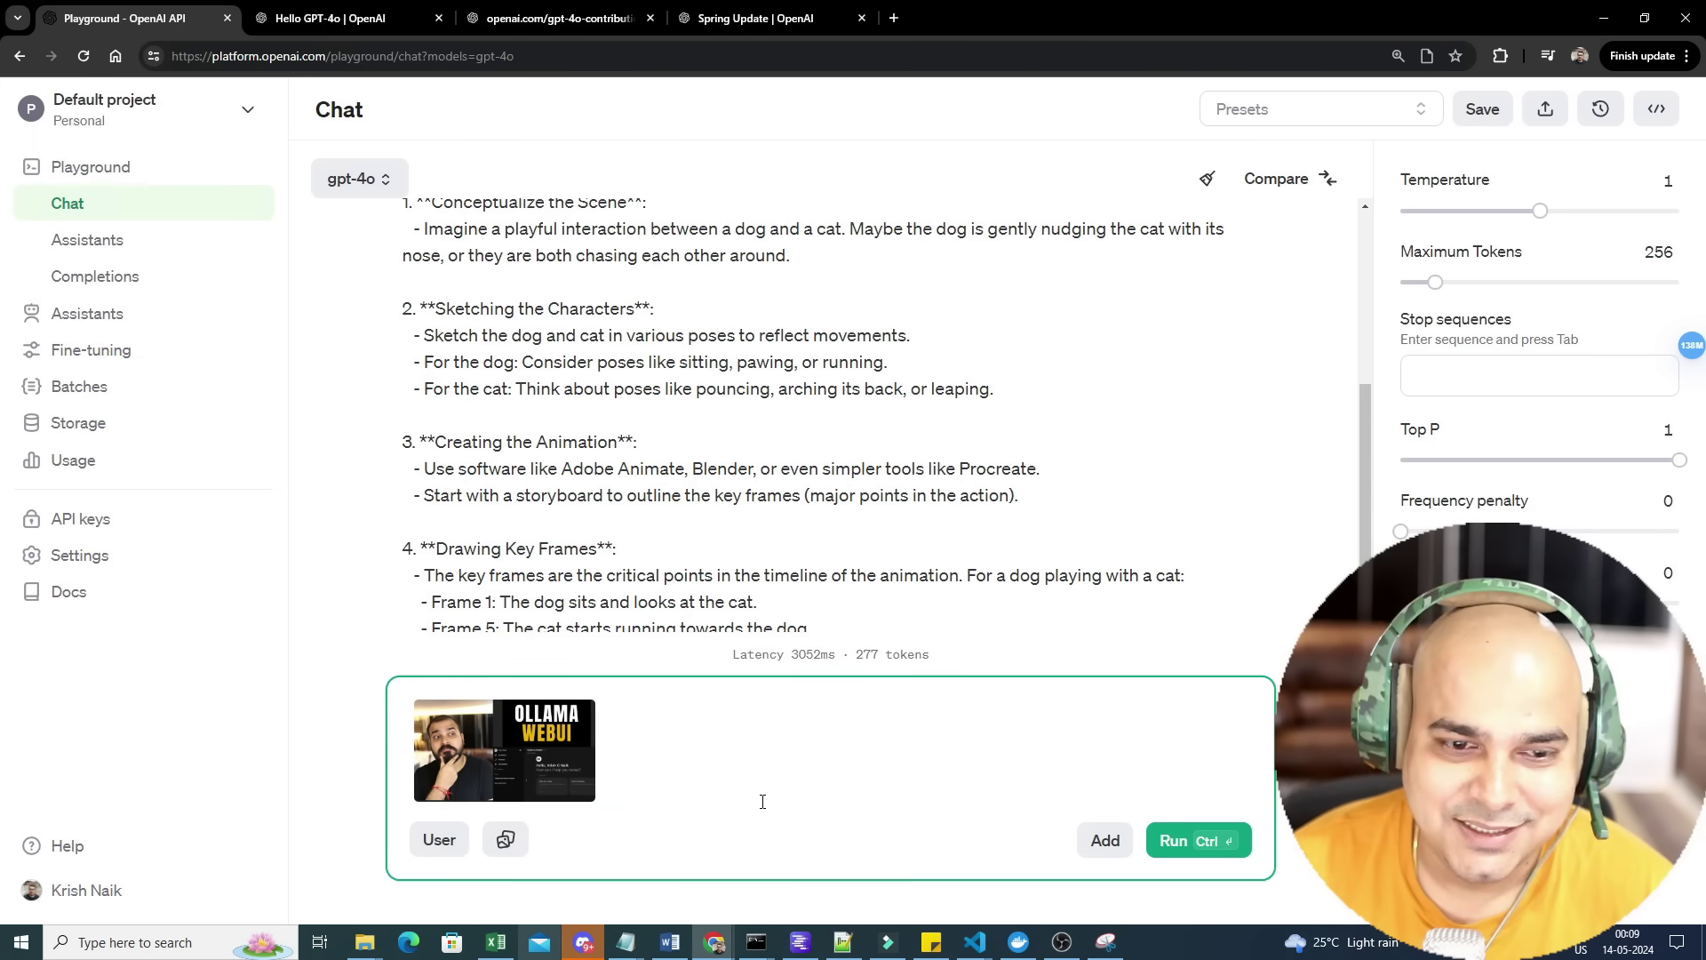
type("tell")
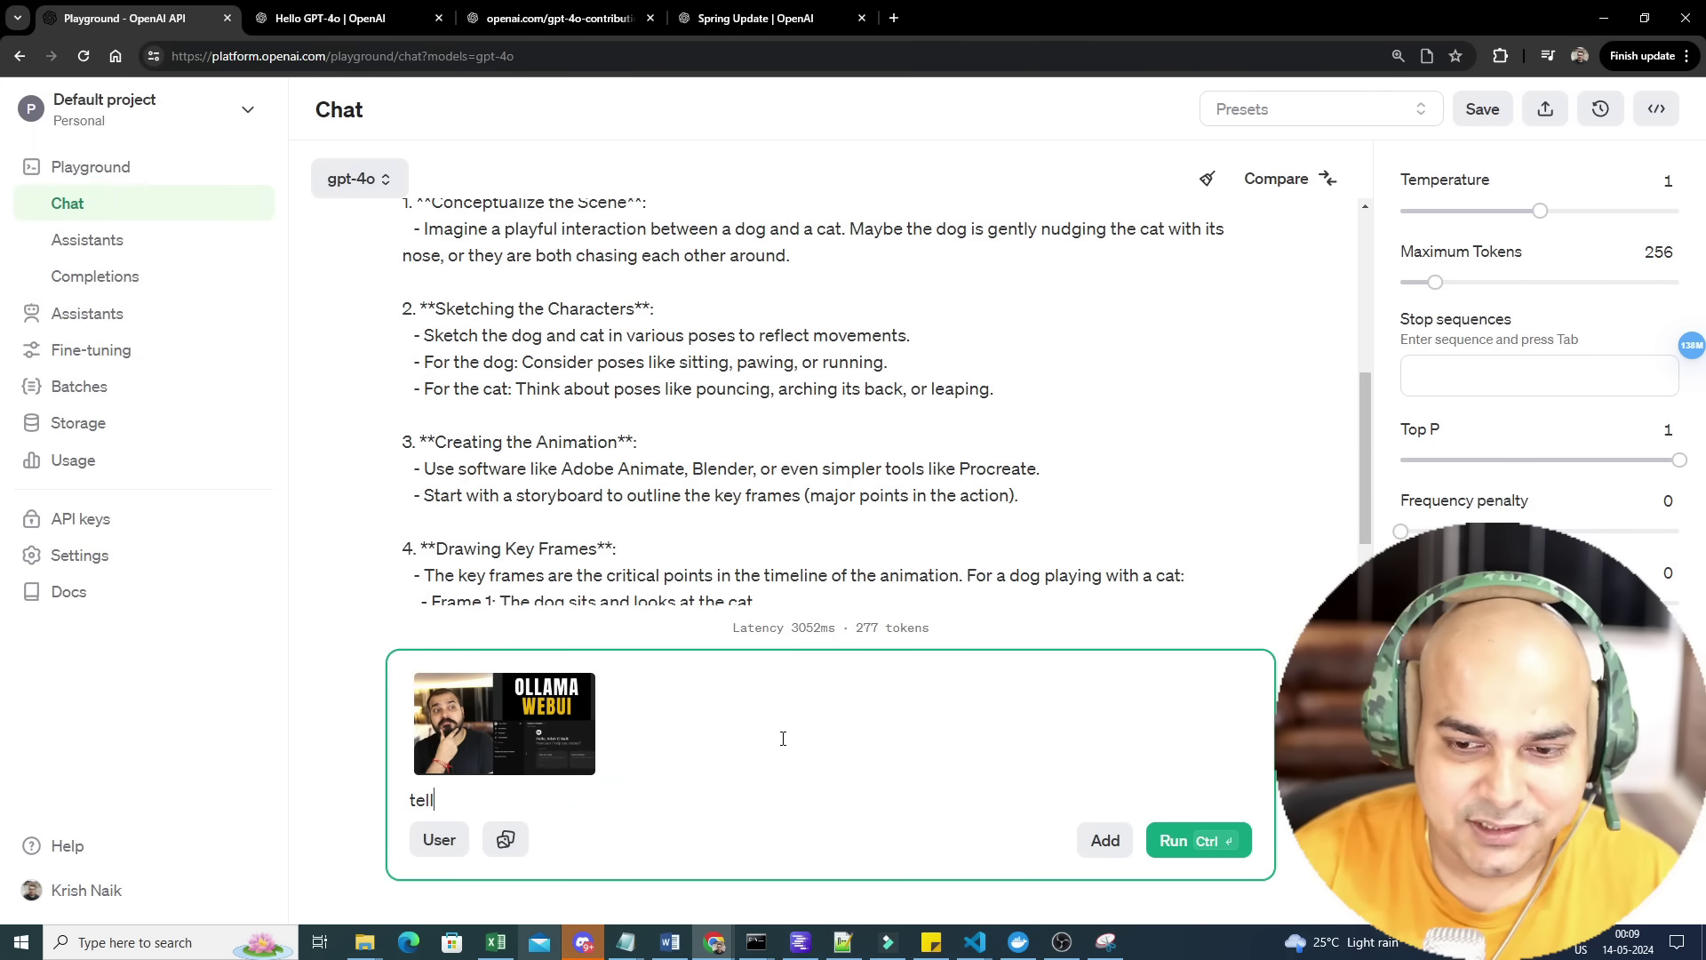
type(" me more abo")
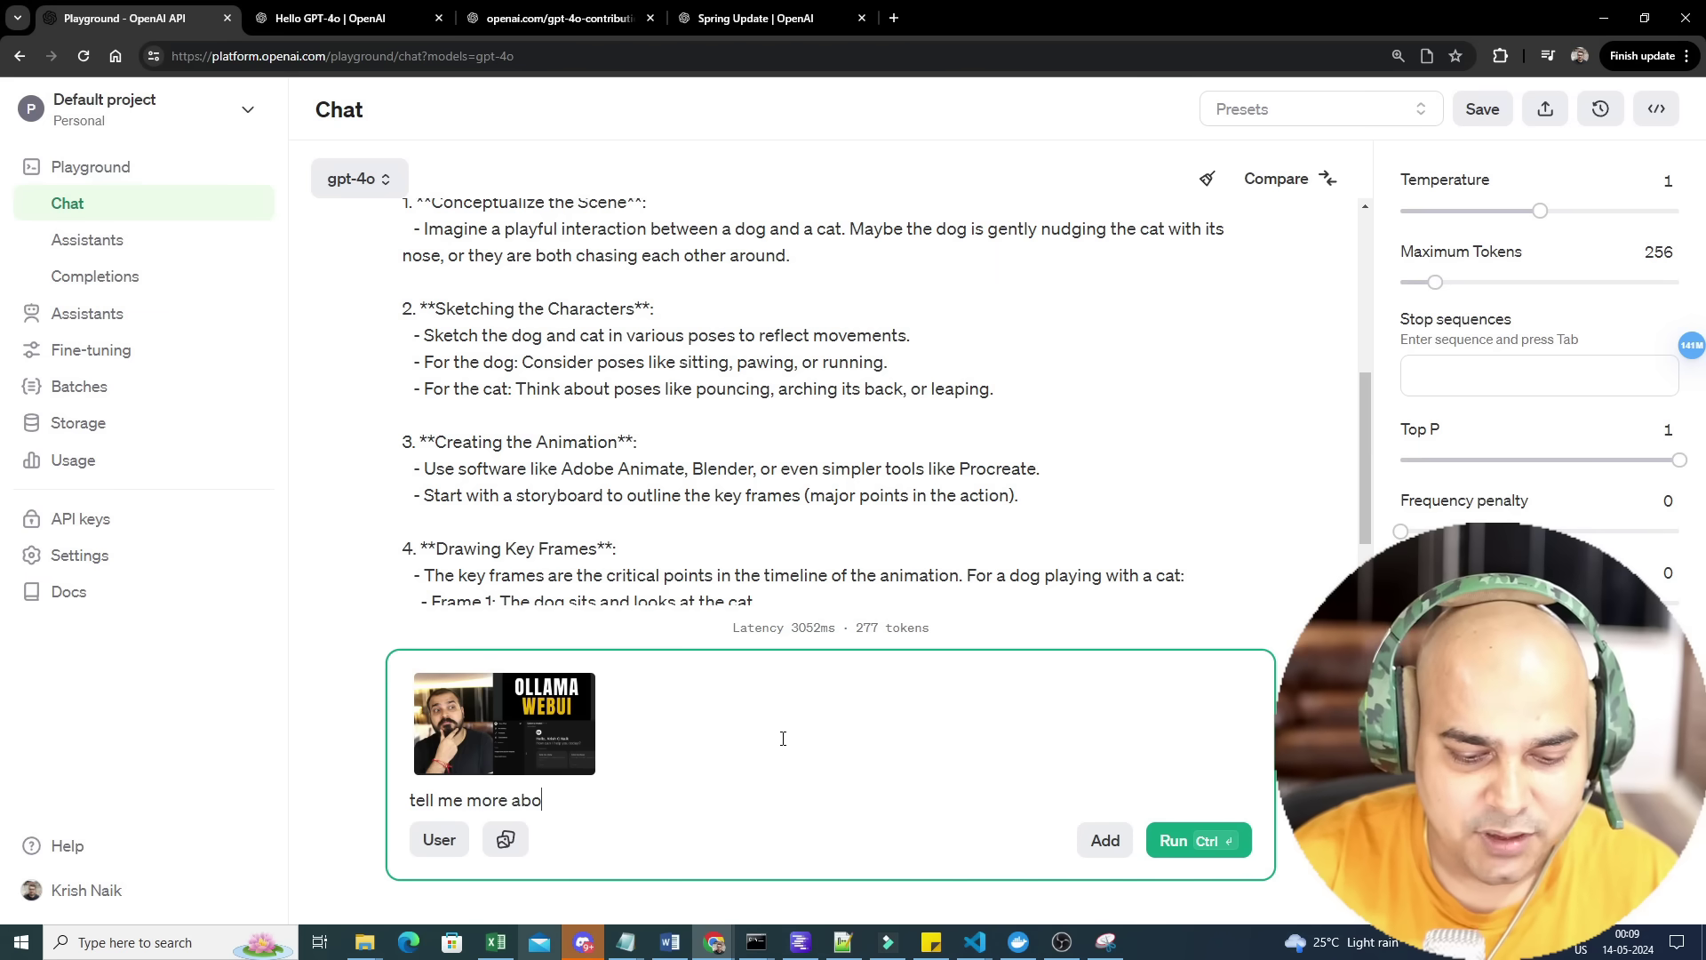
type("ut this and su")
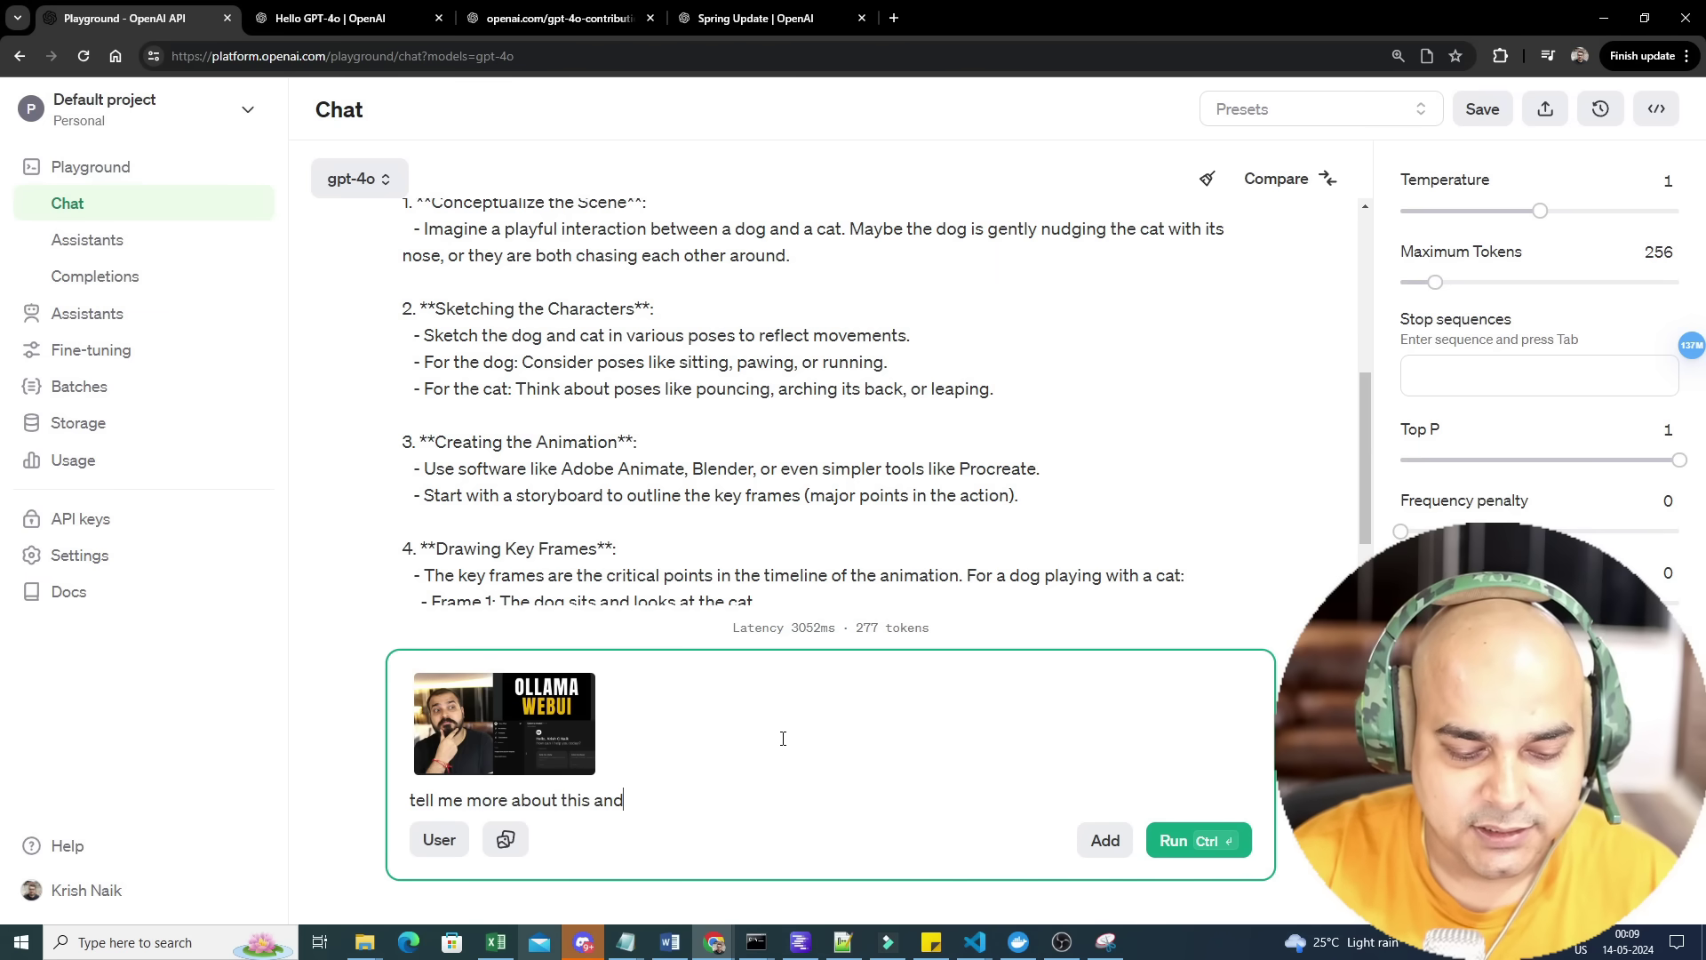
type("ggest ")
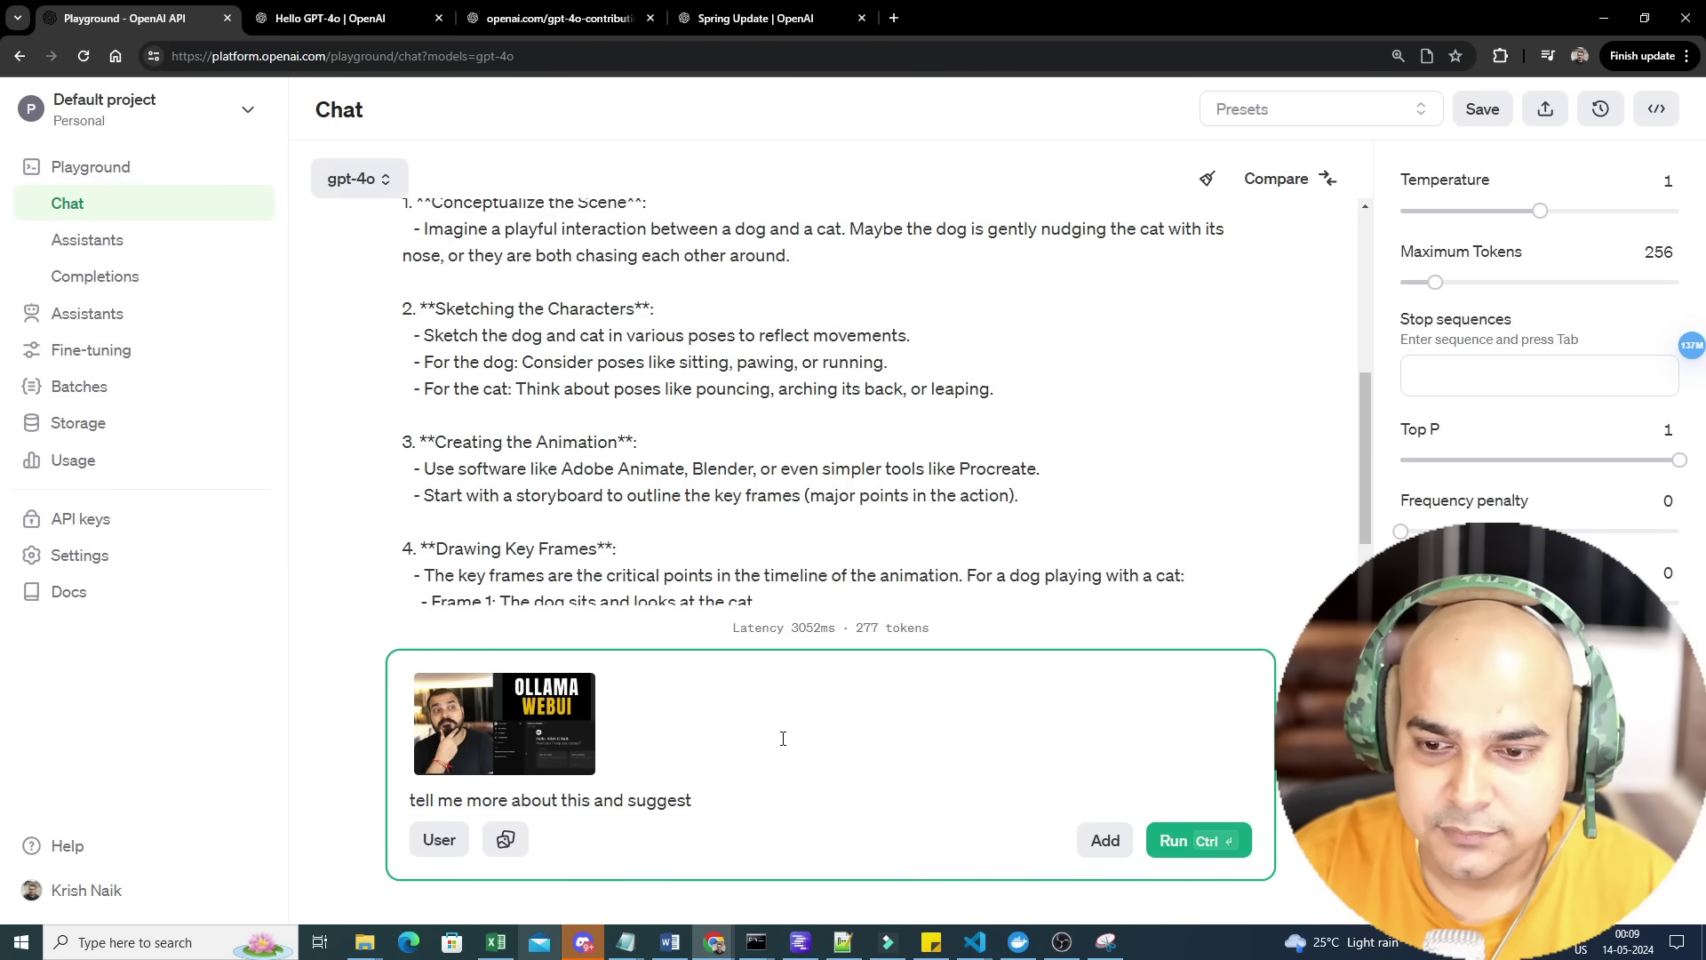
type("how can")
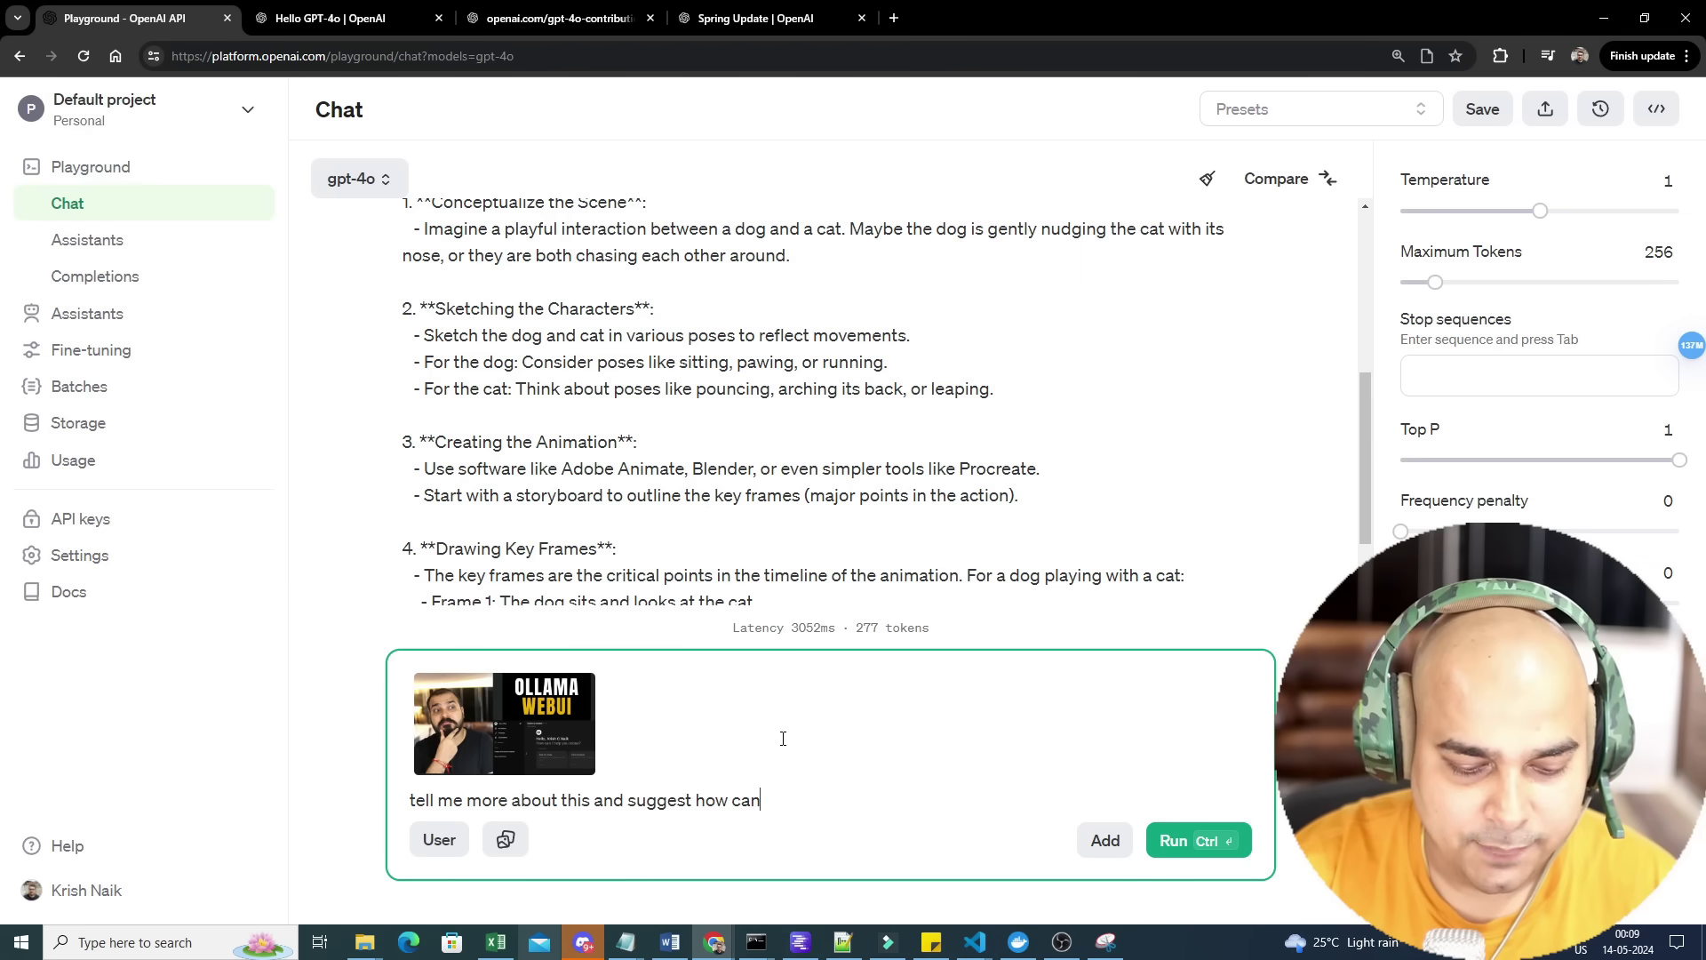
type(" i make it bet")
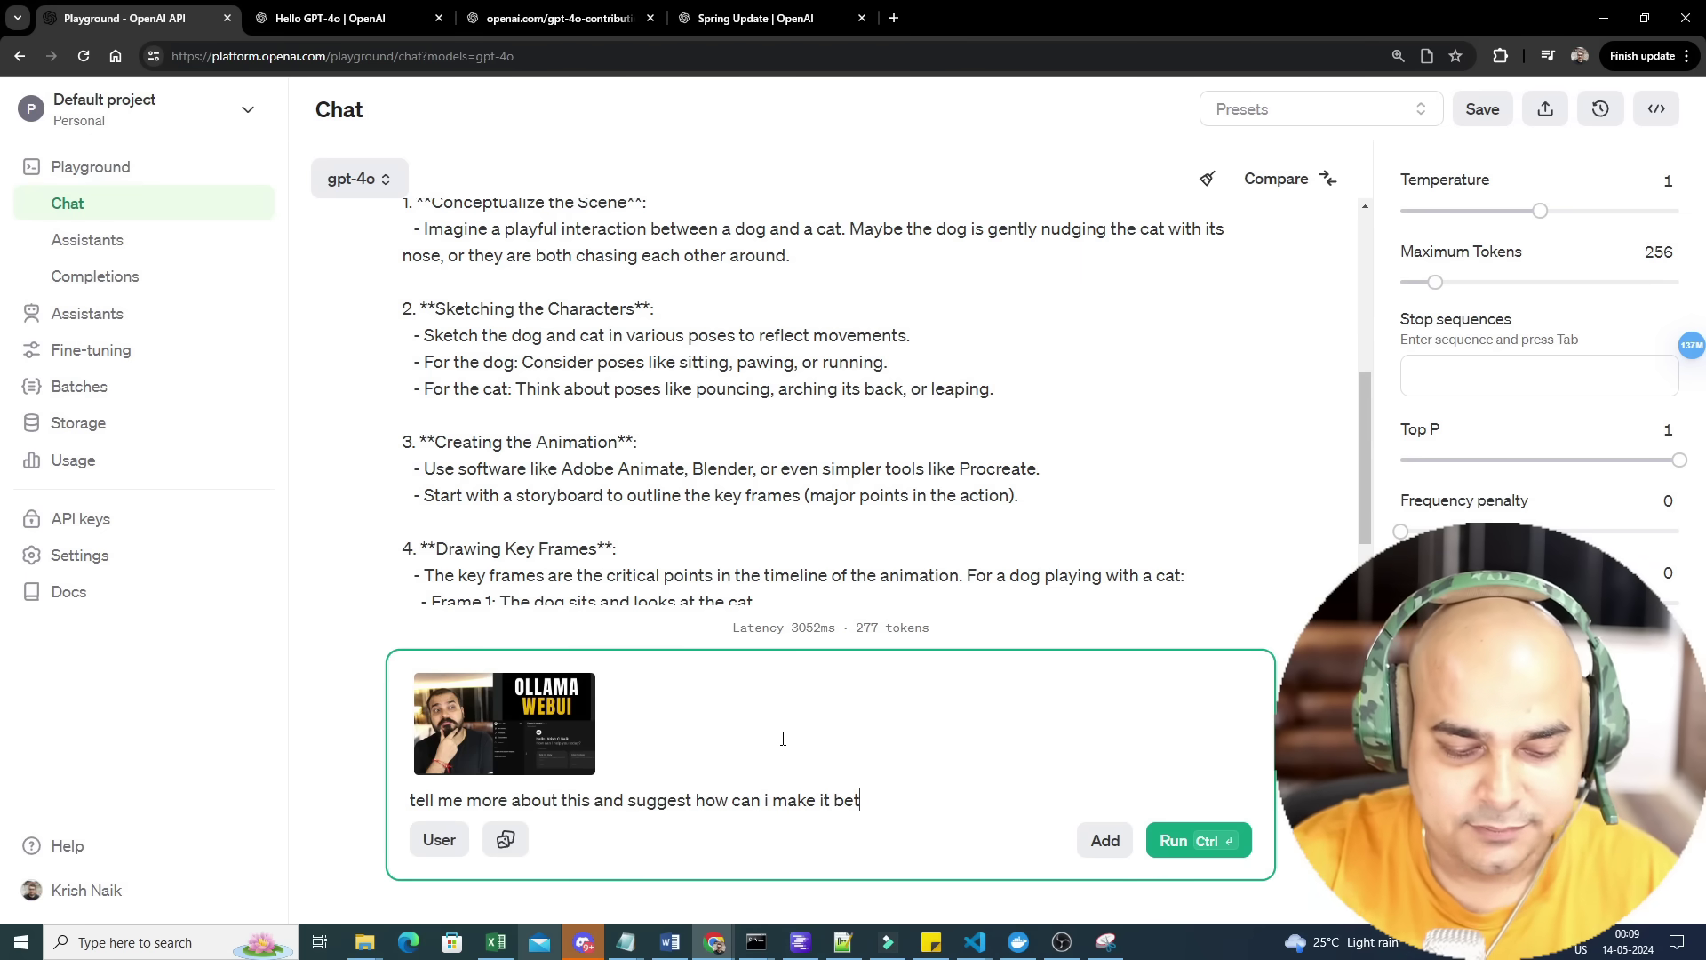
type("ter")
key("Return")
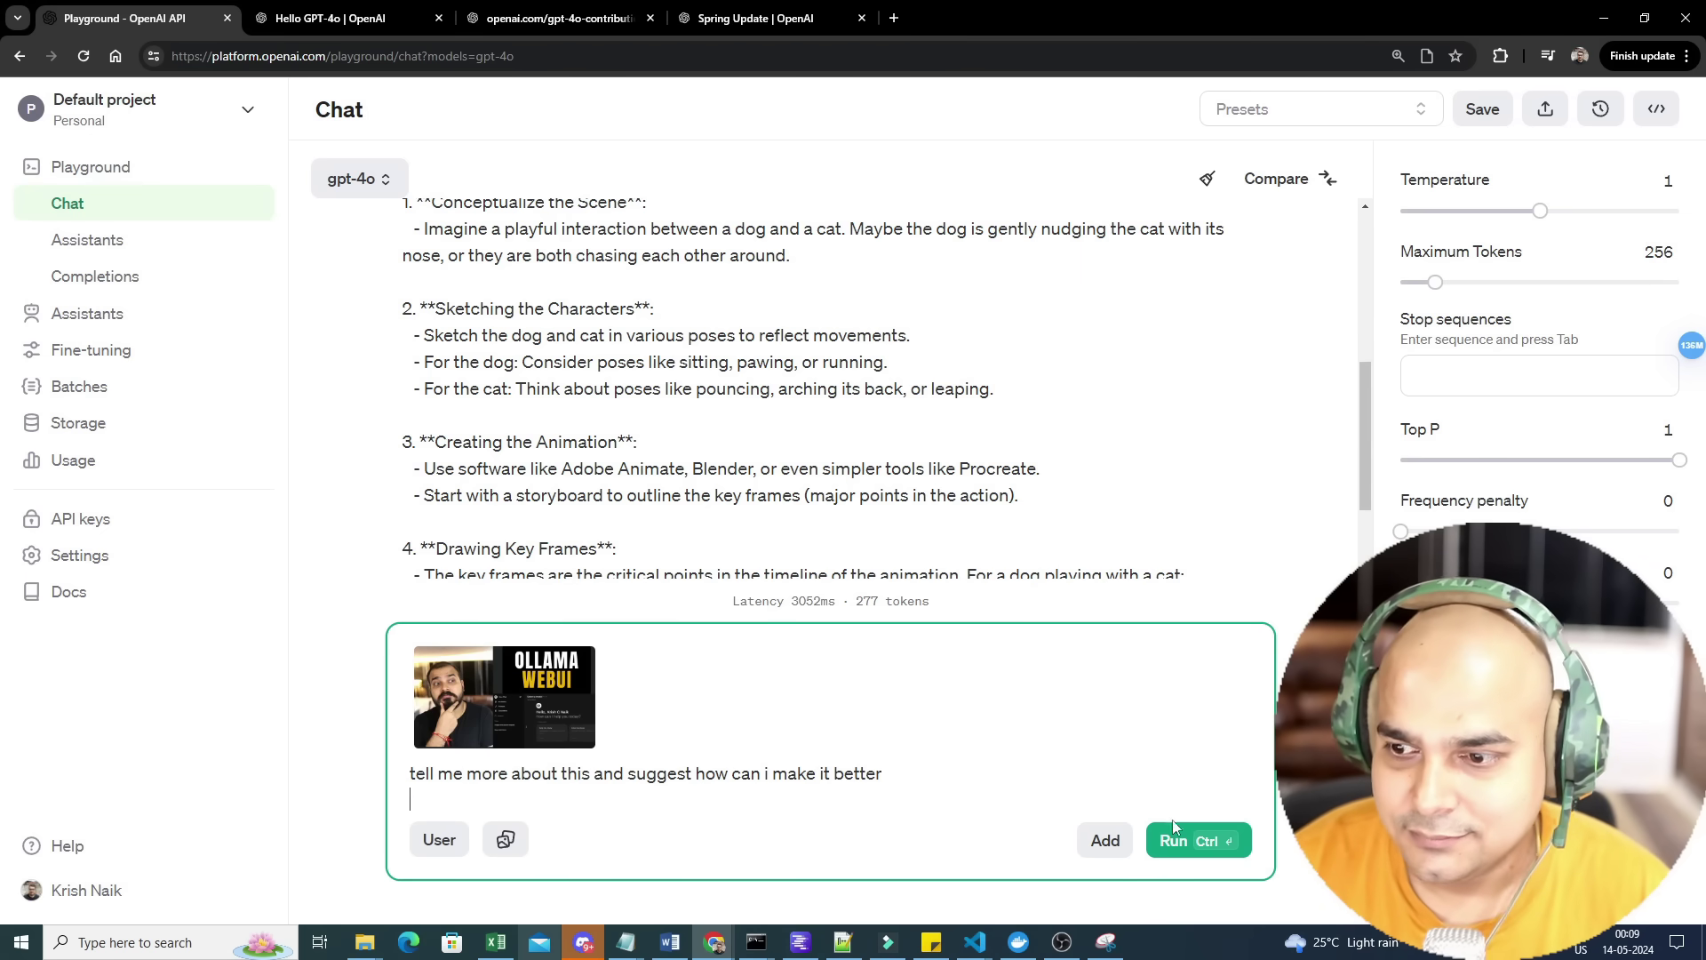
Send the thumbnail question to gpt-4o and highlight the Visual Aids suggestions in its reply.
left_click(1173, 826)
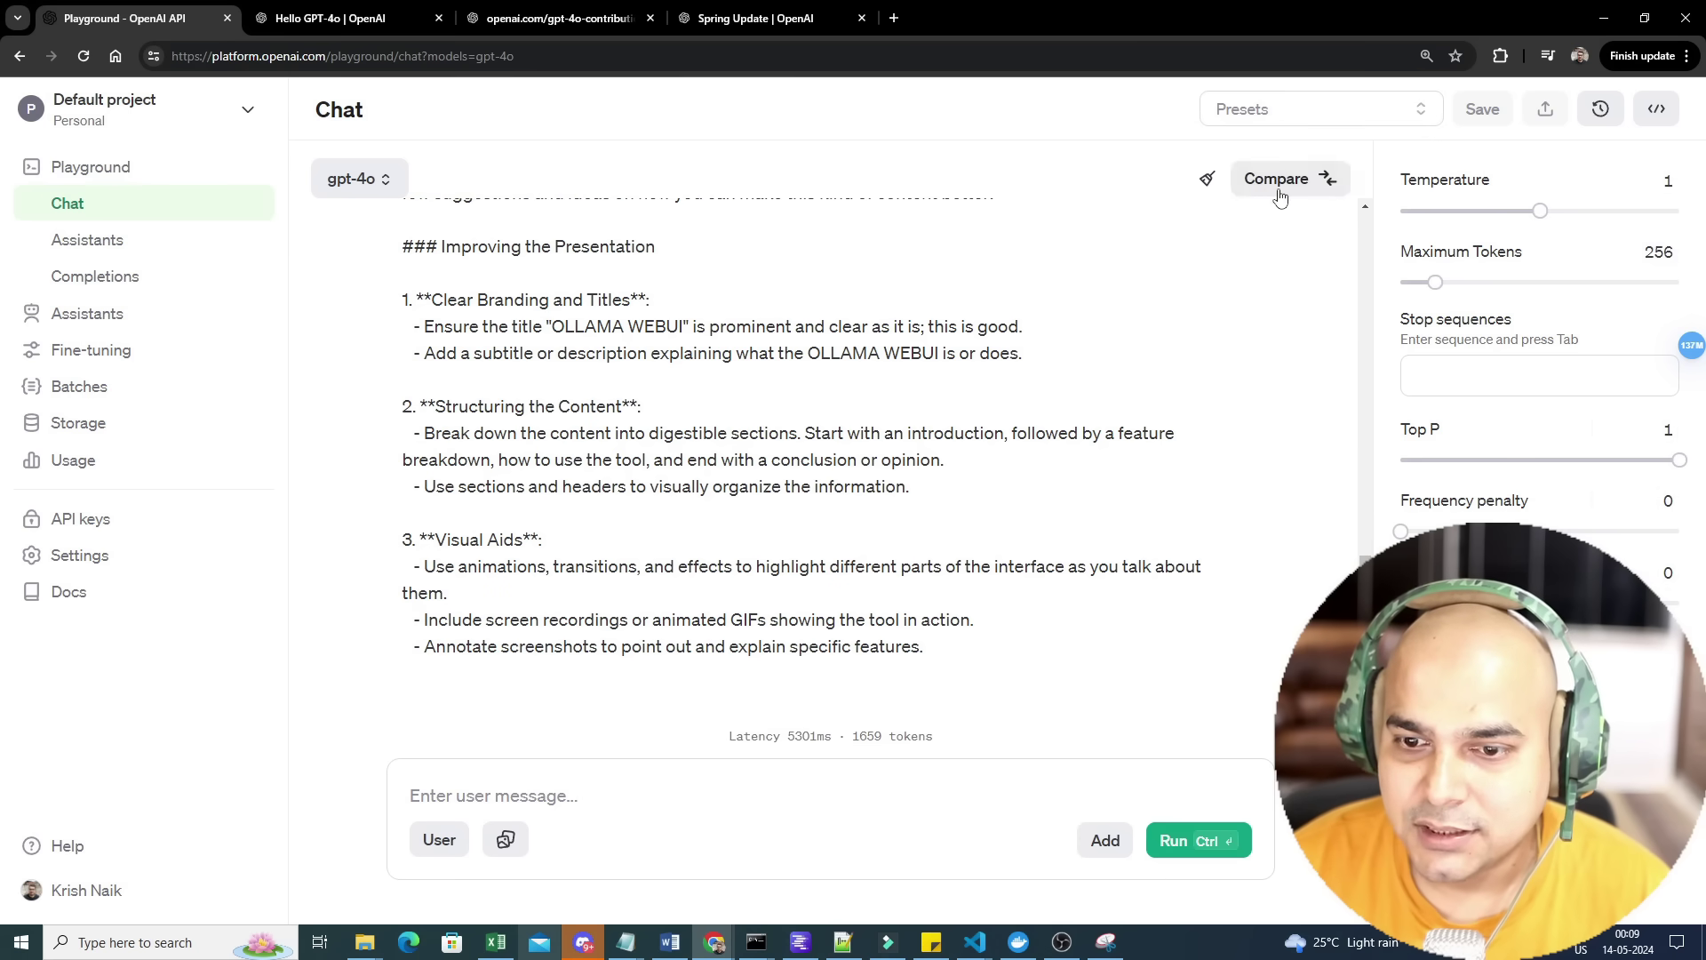
scroll(793, 490, "up", 2)
scroll(846, 469, "up", 3)
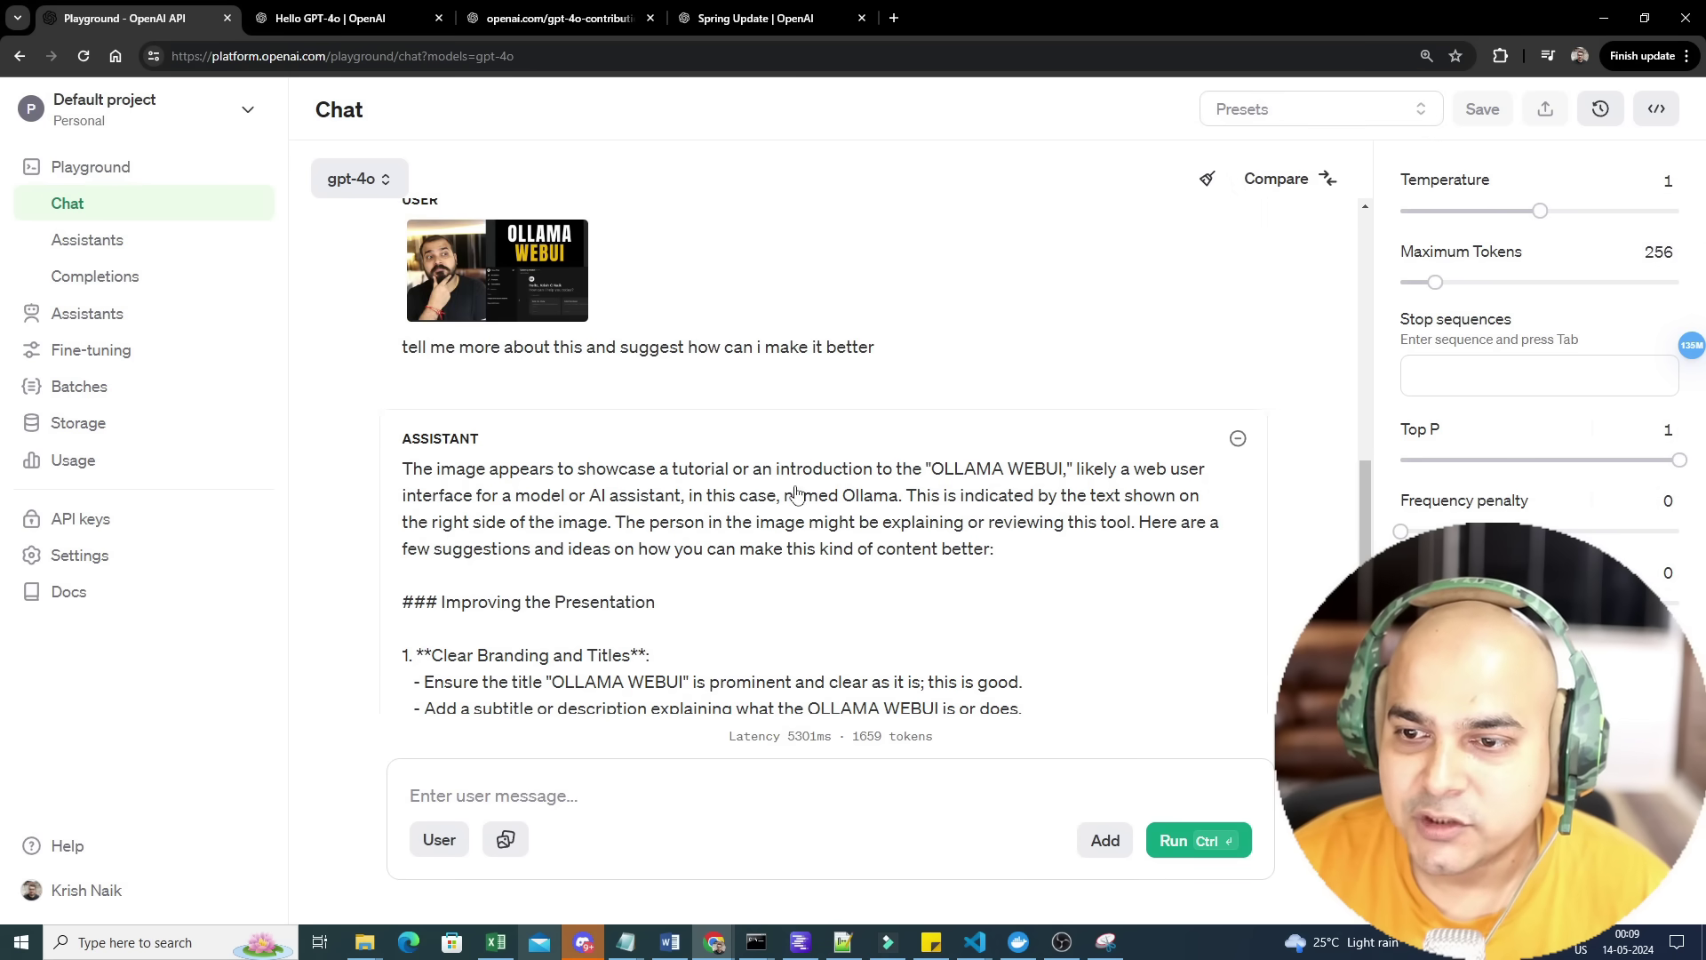
scroll(915, 484, "down", 1)
scroll(1085, 465, "down", 2)
scroll(883, 536, "down", 2)
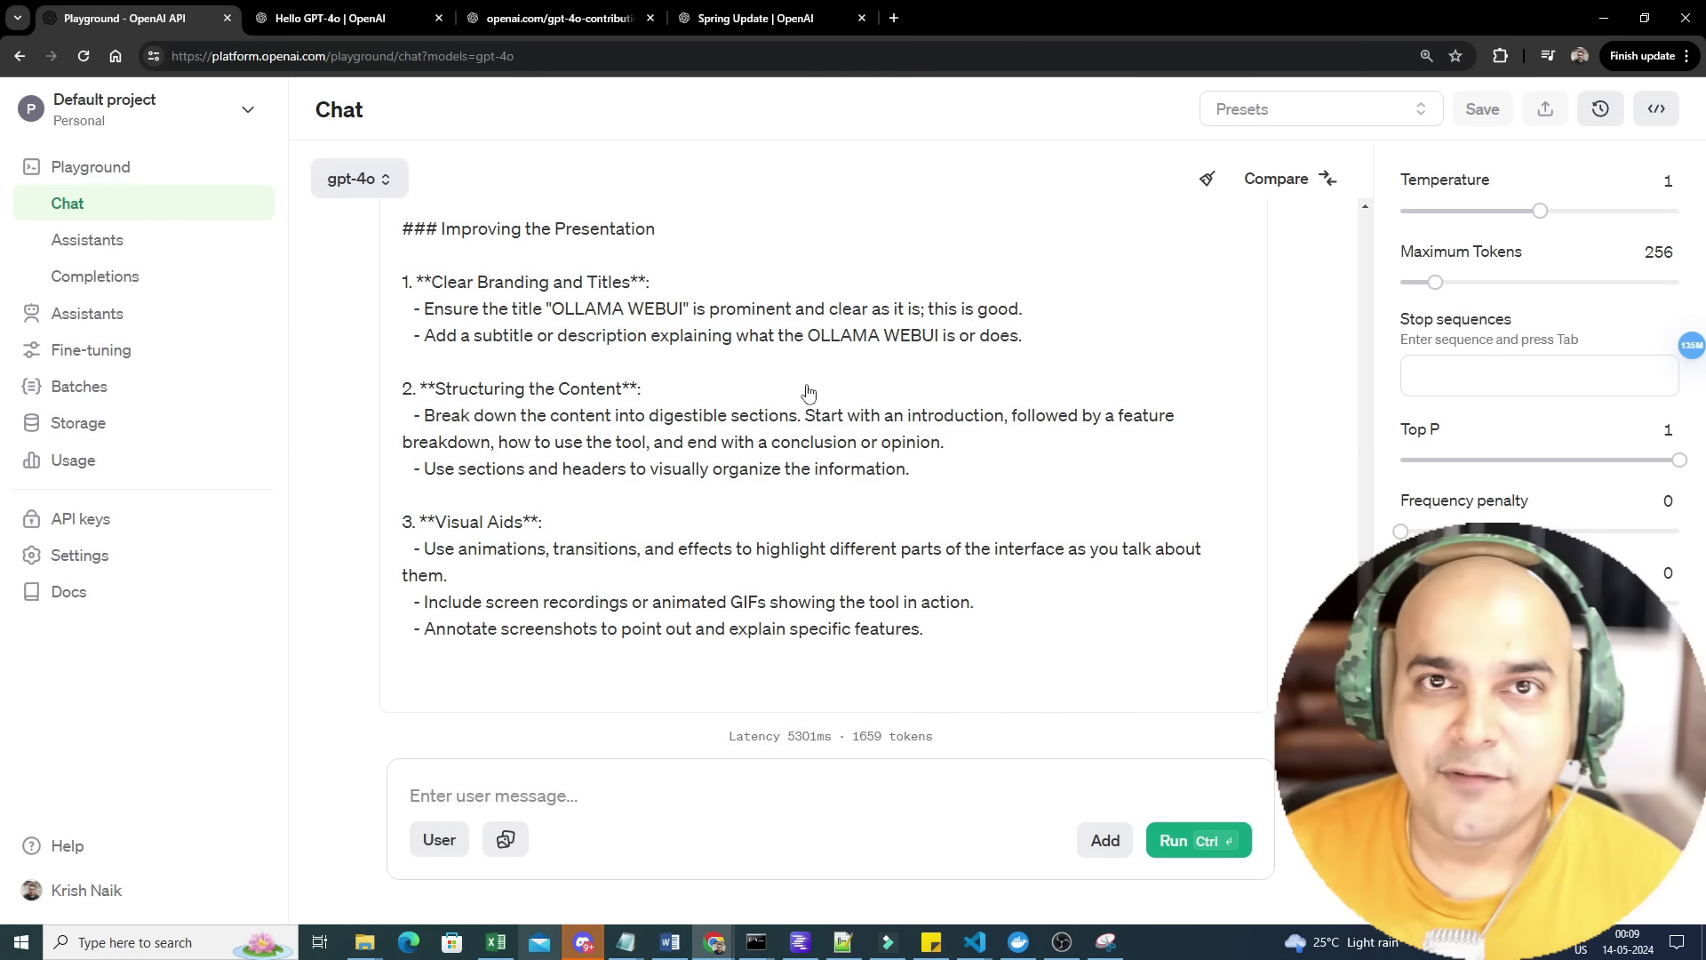
mouse_move(419, 547)
left_mouse_down()
mouse_move(827, 642)
mouse_move(700, 494)
left_mouse_up()
Open the side-by-side comparison and set the second chat's model to gpt-4-turbo.
left_click(1276, 178)
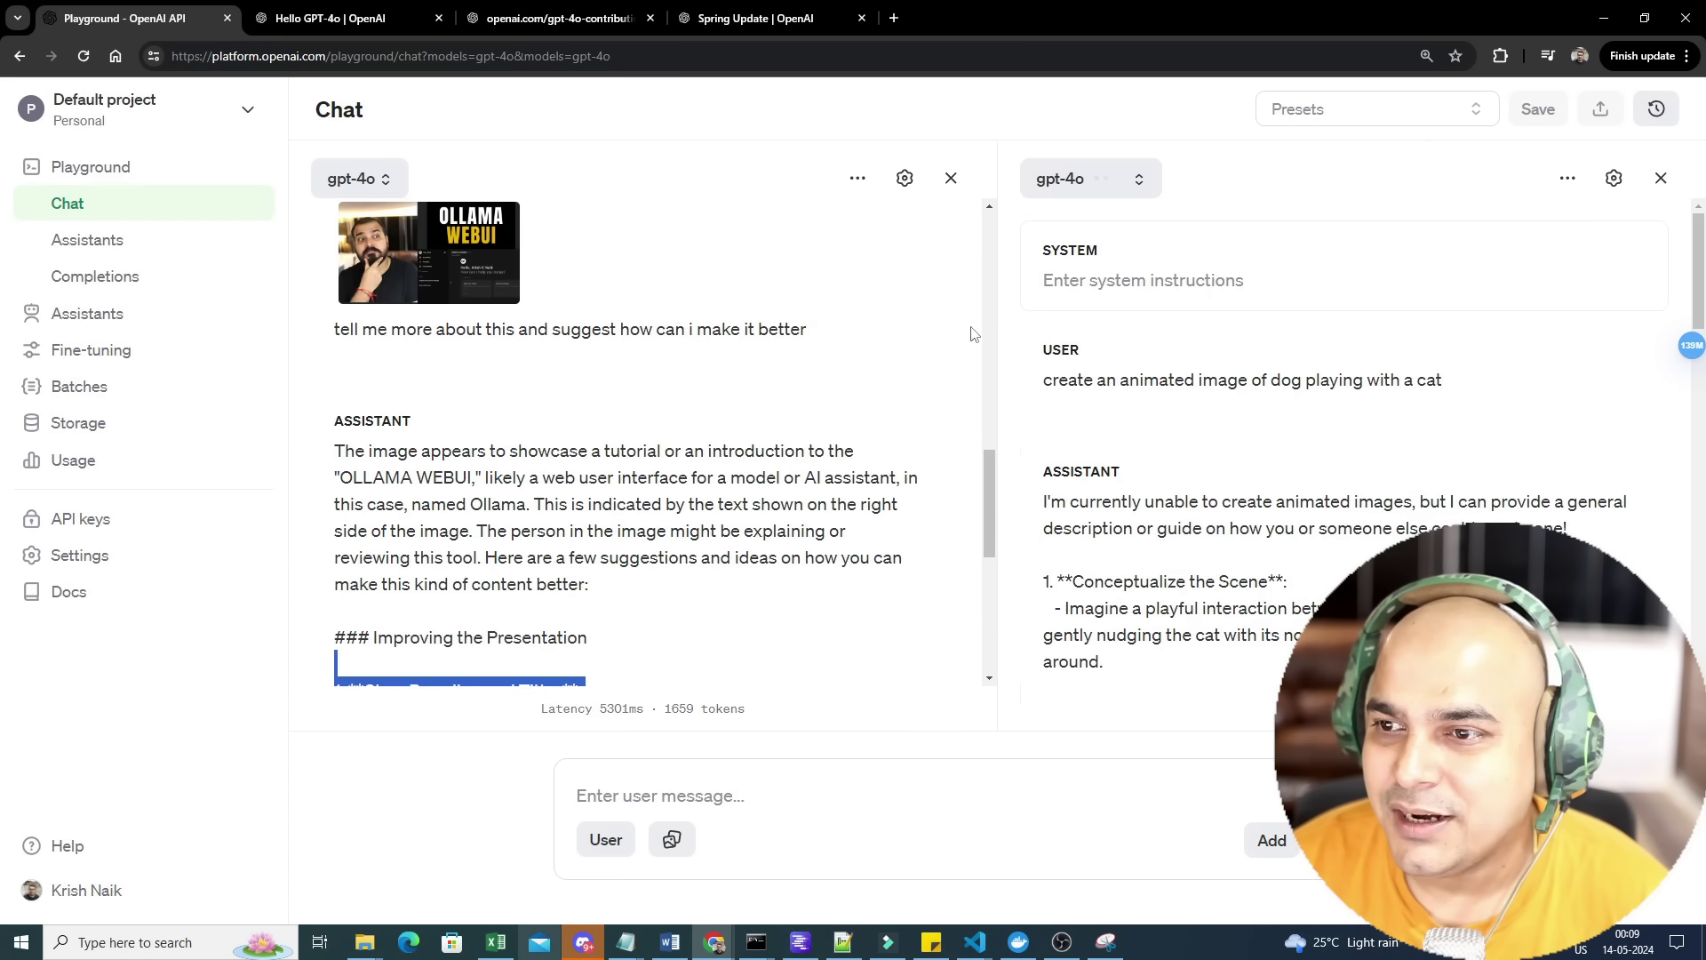
left_click(1073, 178)
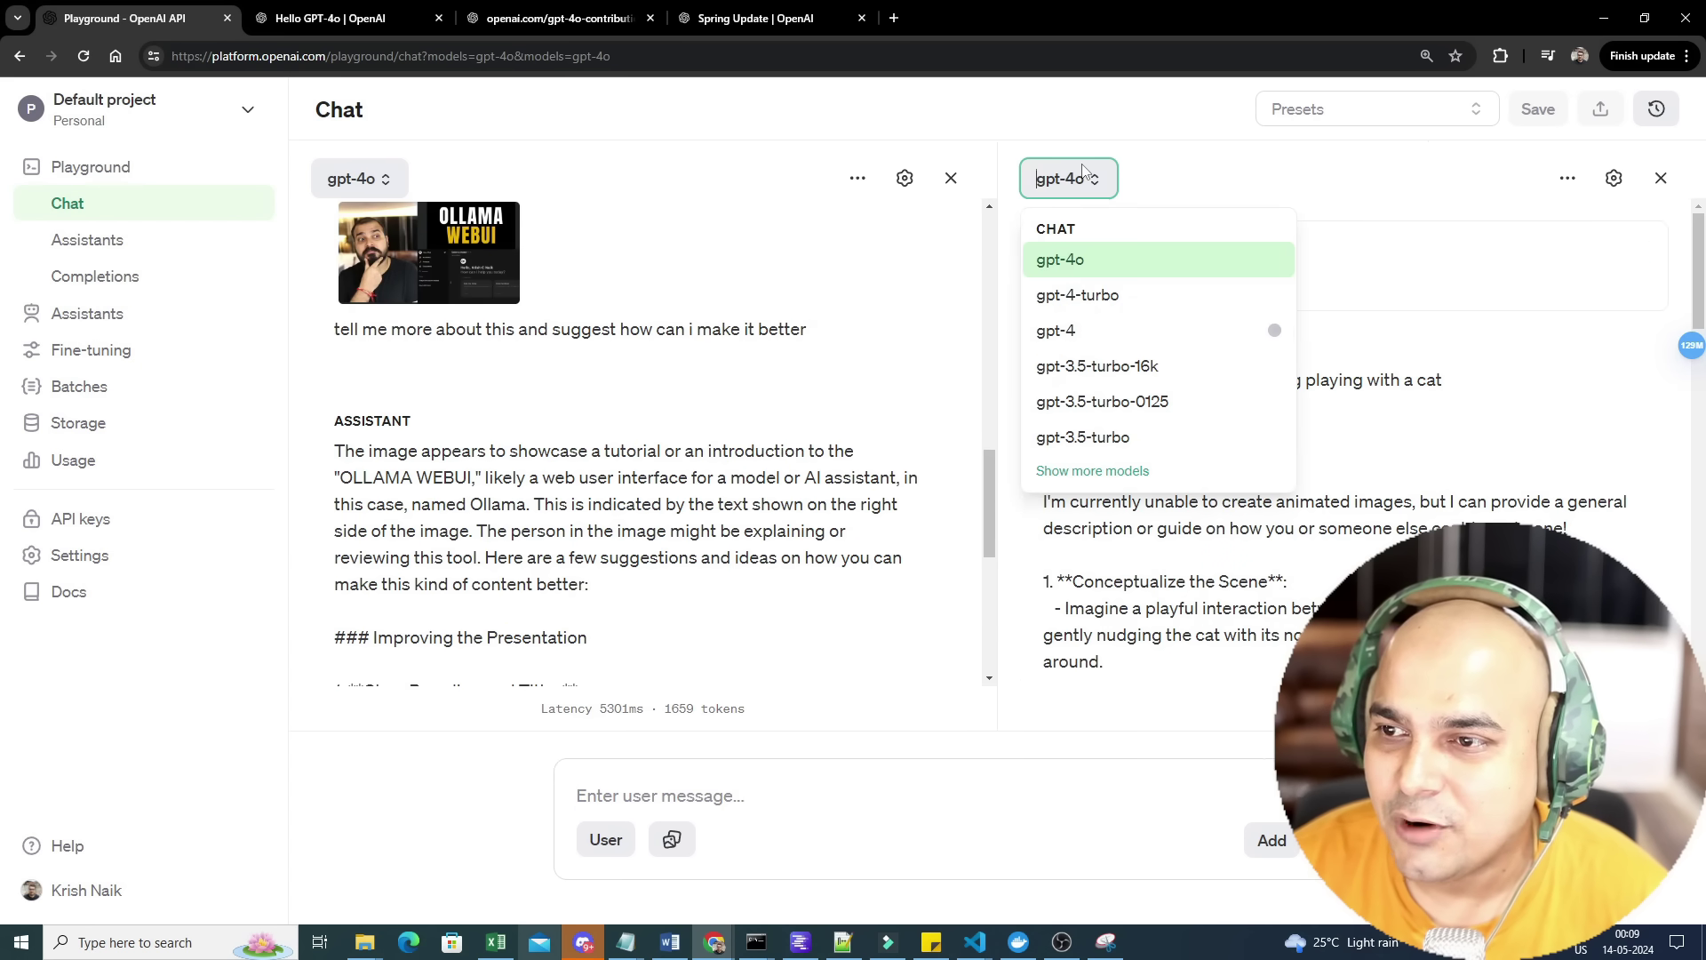
left_click(1095, 296)
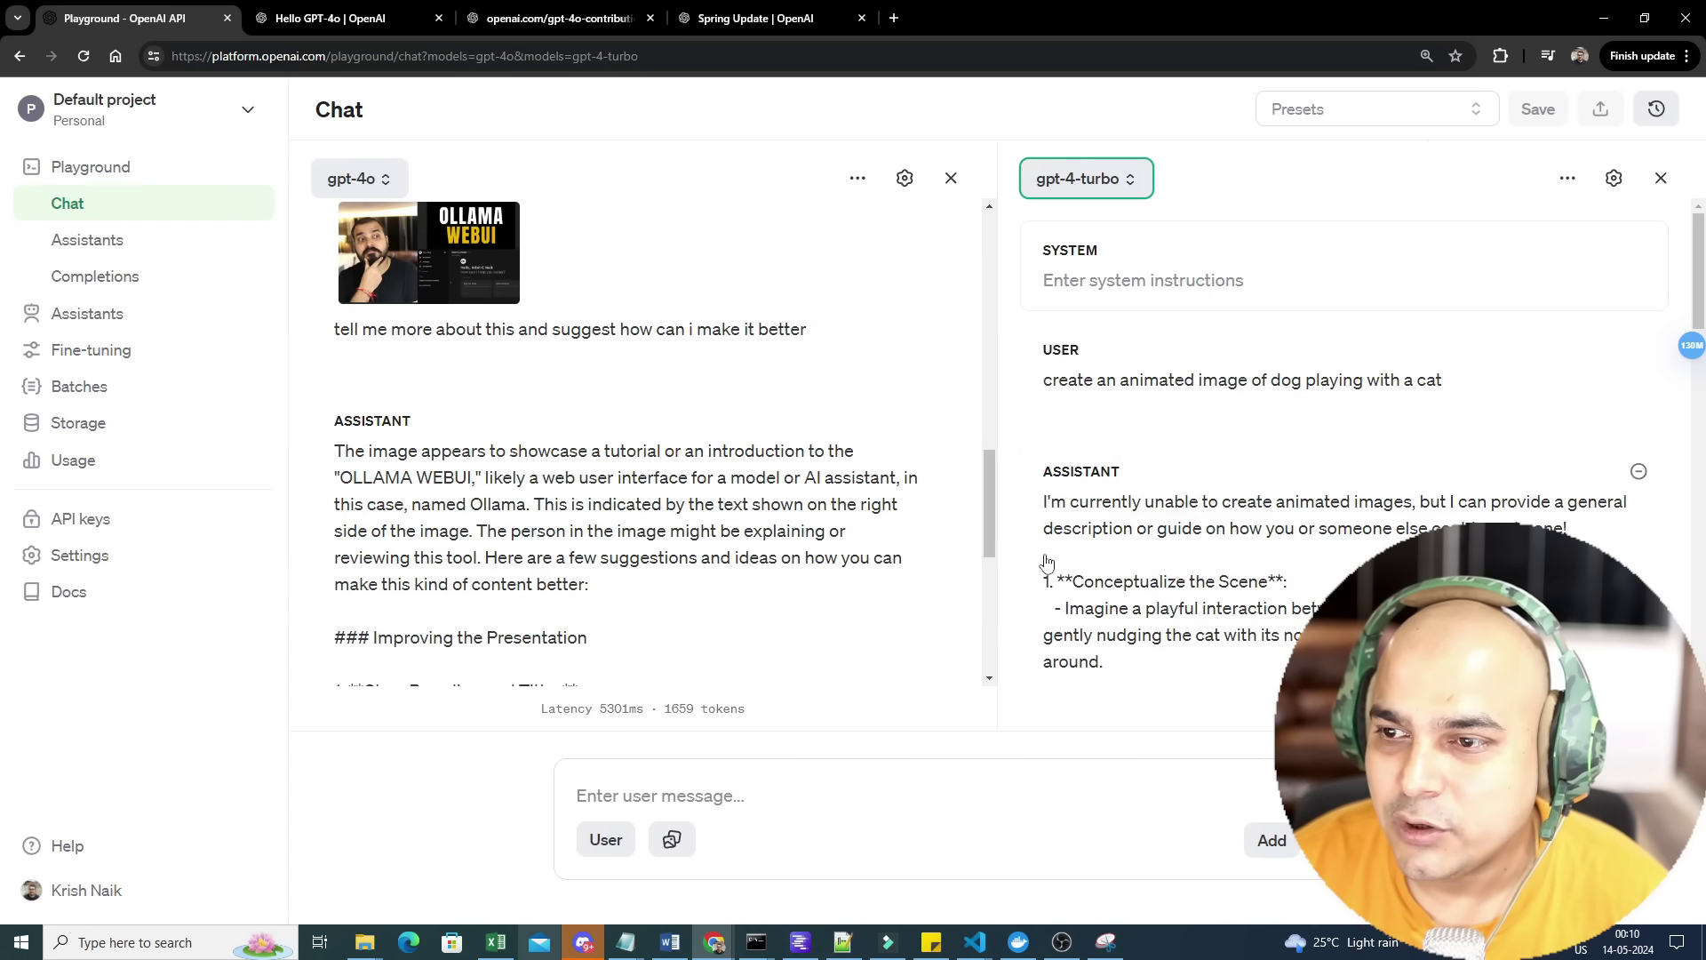
scroll(1131, 682, "down", 5)
scroll(427, 563, "down", 1)
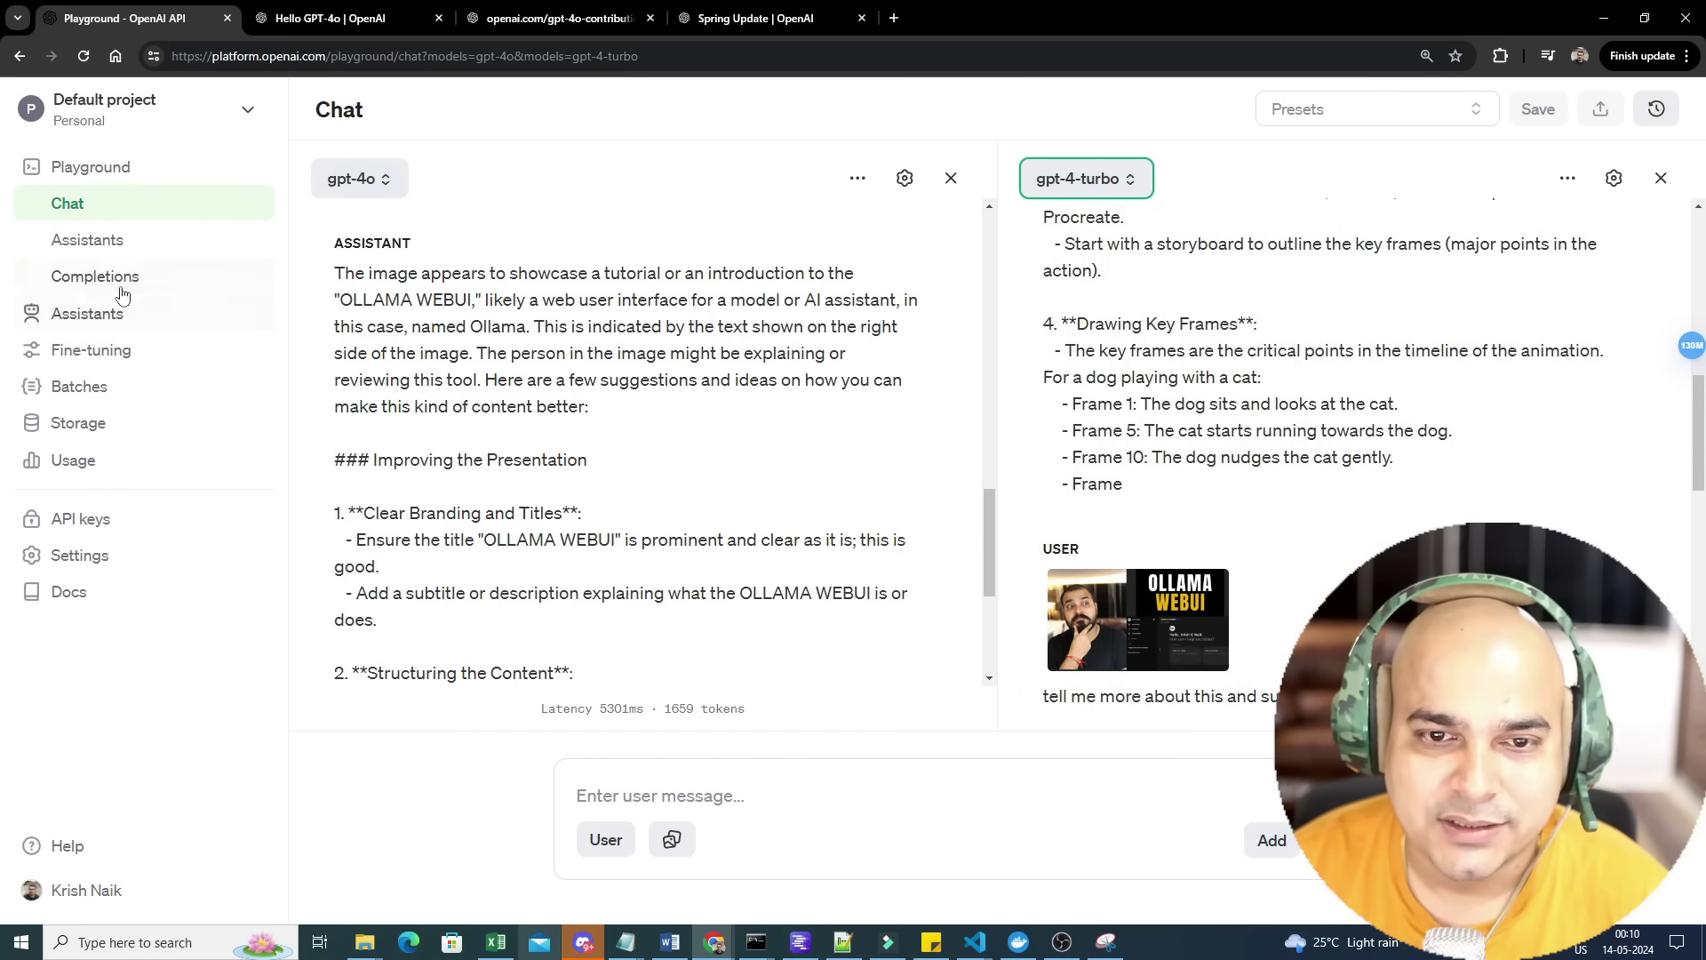
Switch the Completions playground model to gpt-4o, then view the empty Fine-tuning jobs page.
left_click(77, 240)
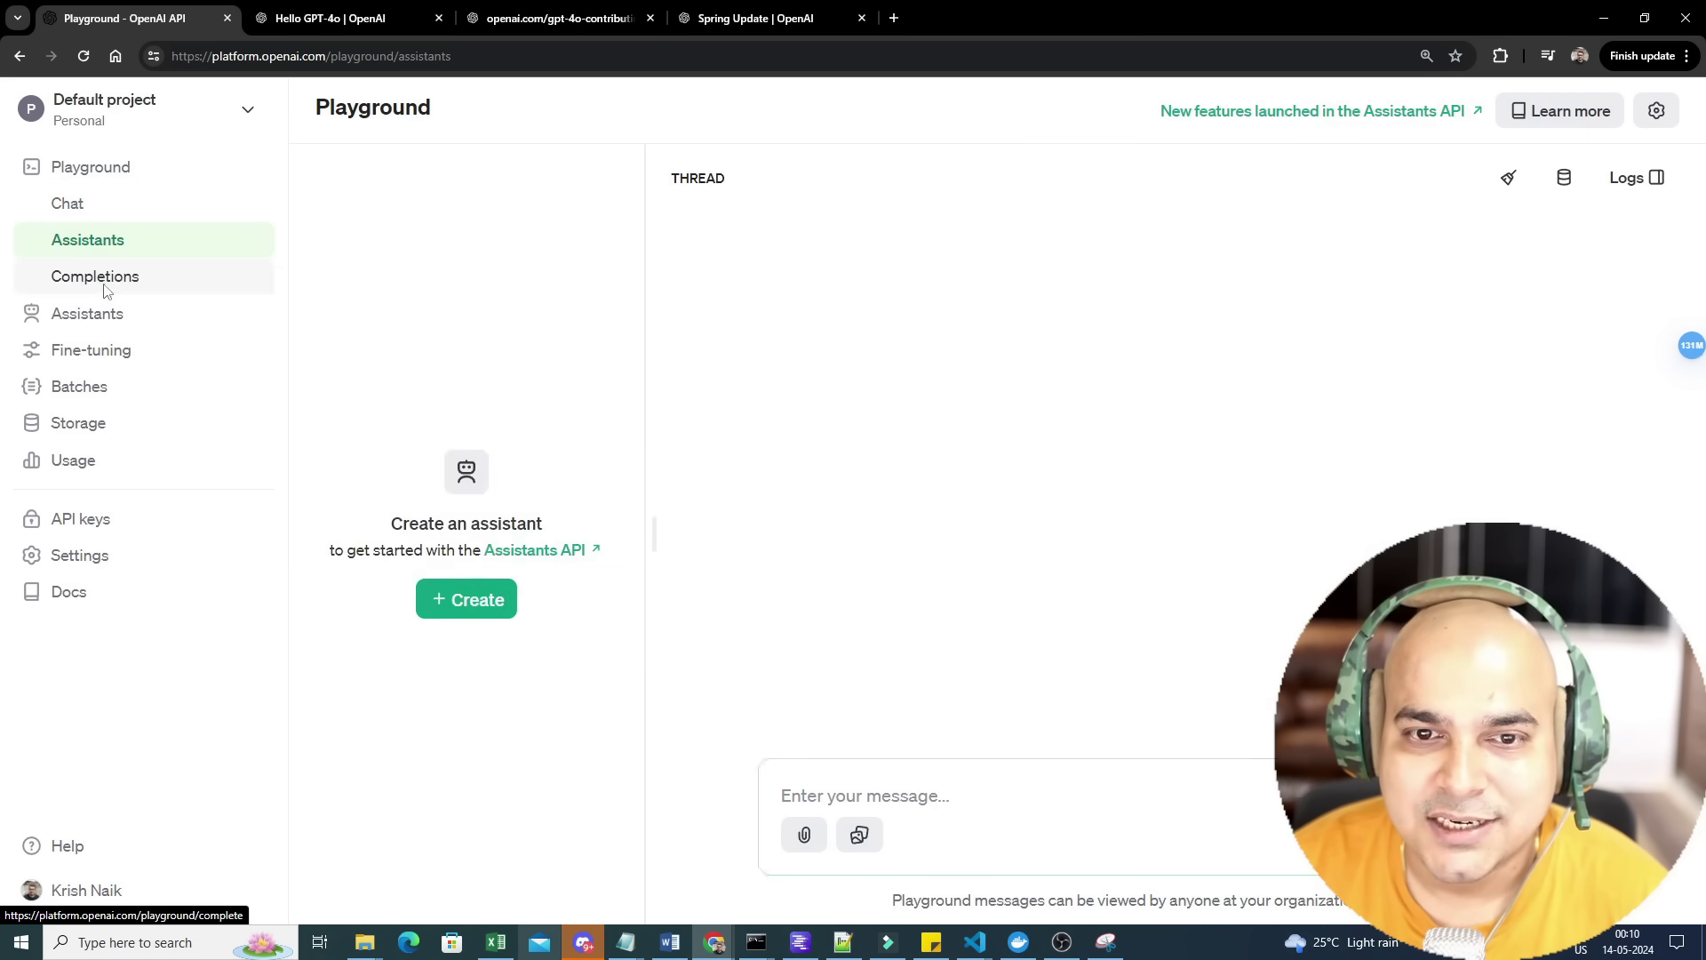
left_click(102, 283)
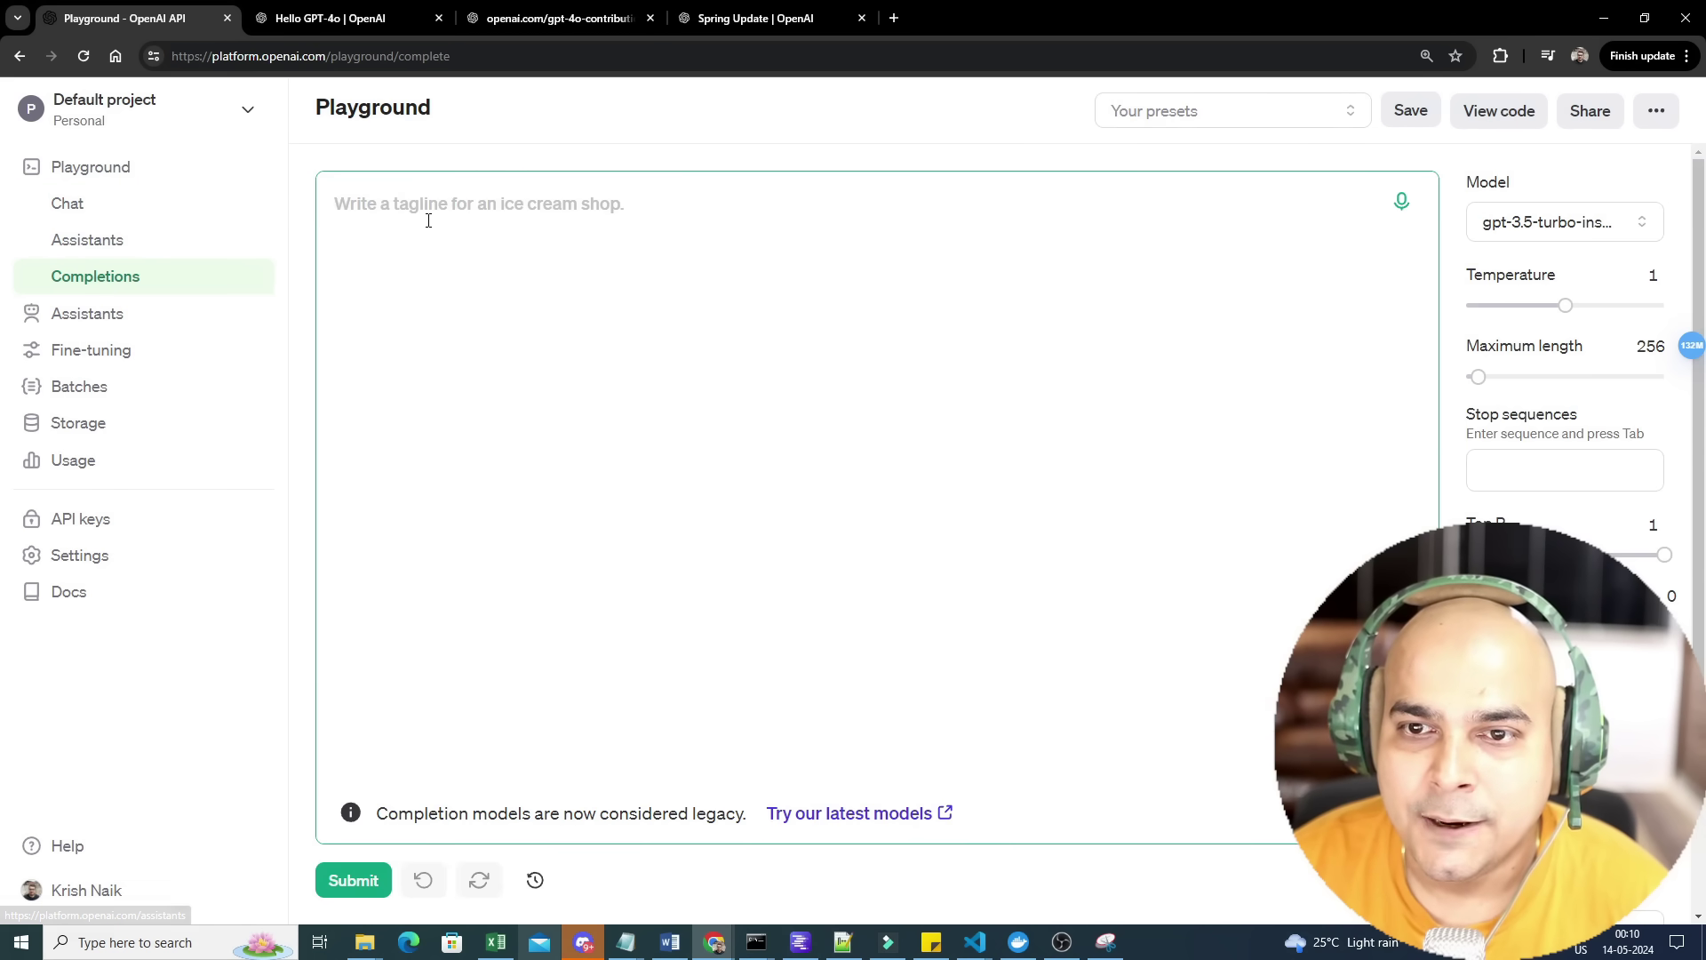
left_click(451, 200)
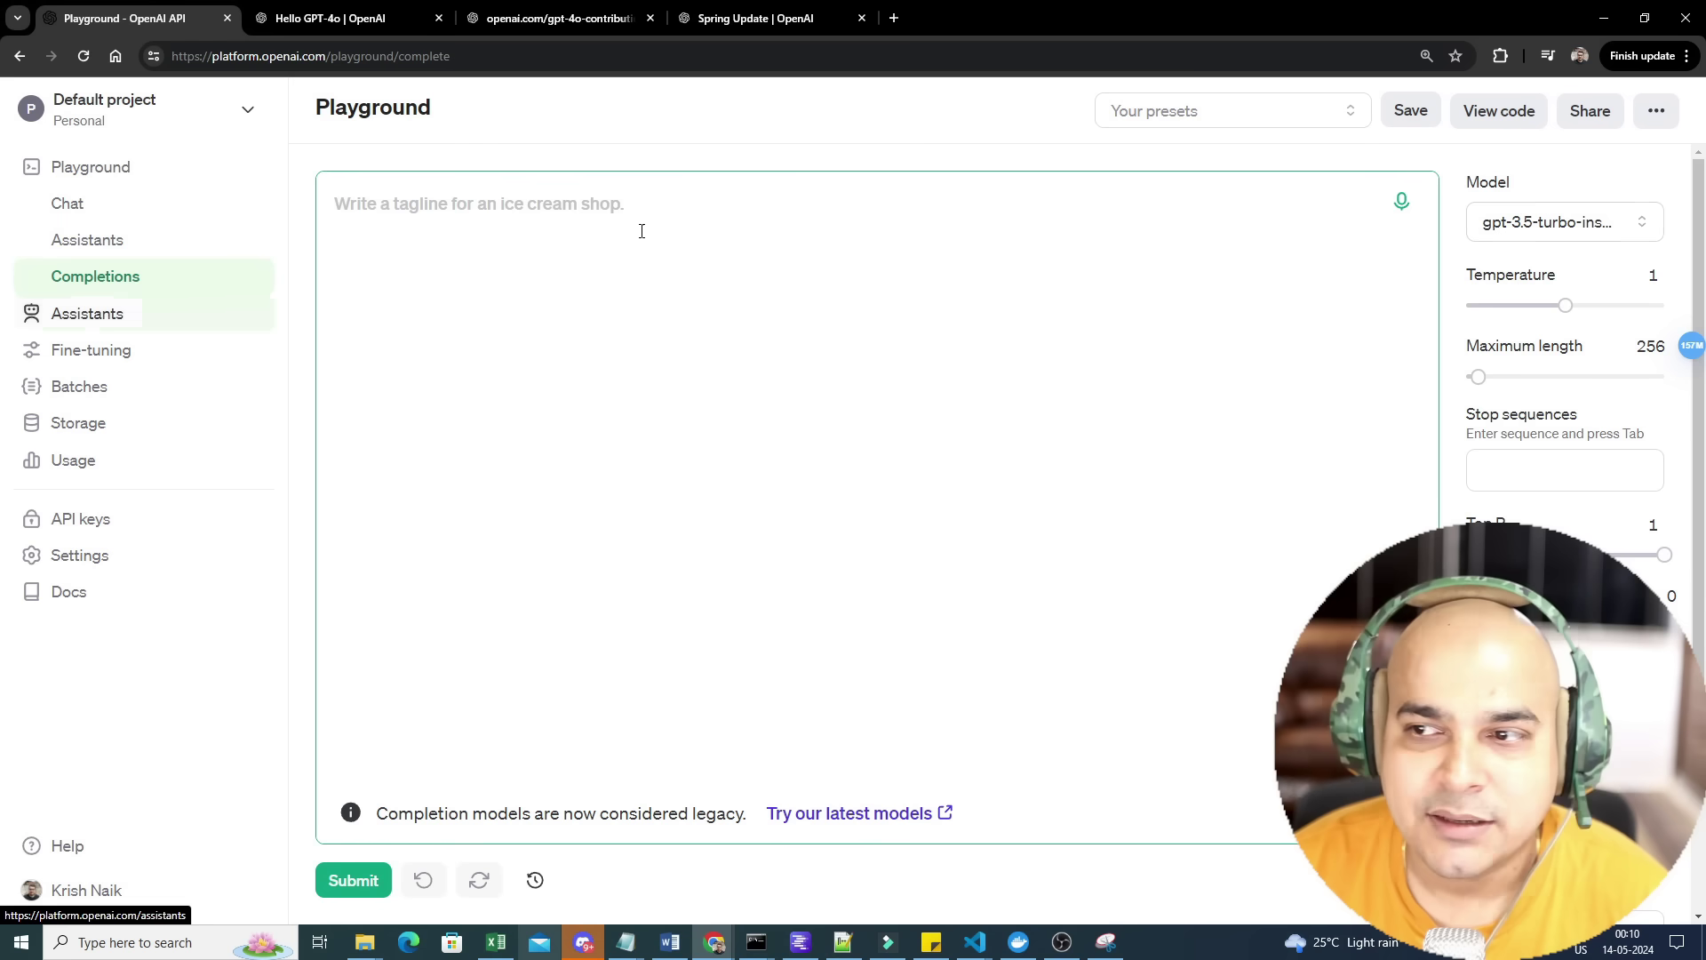
left_click(1510, 233)
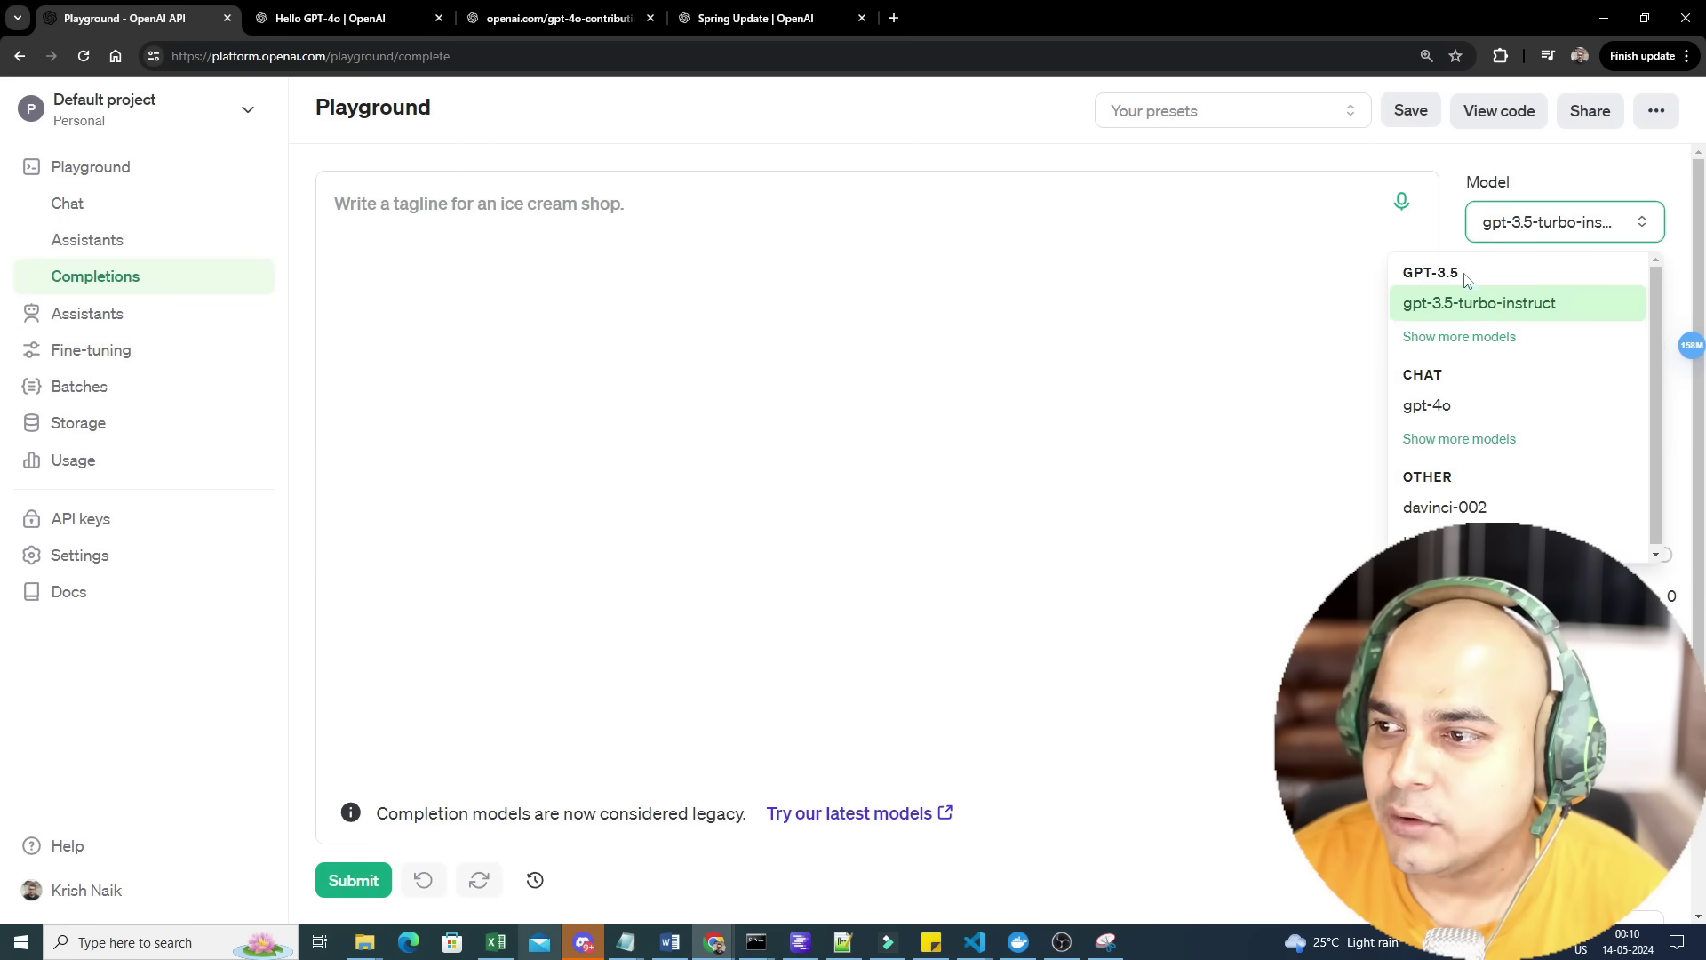
left_click(1433, 402)
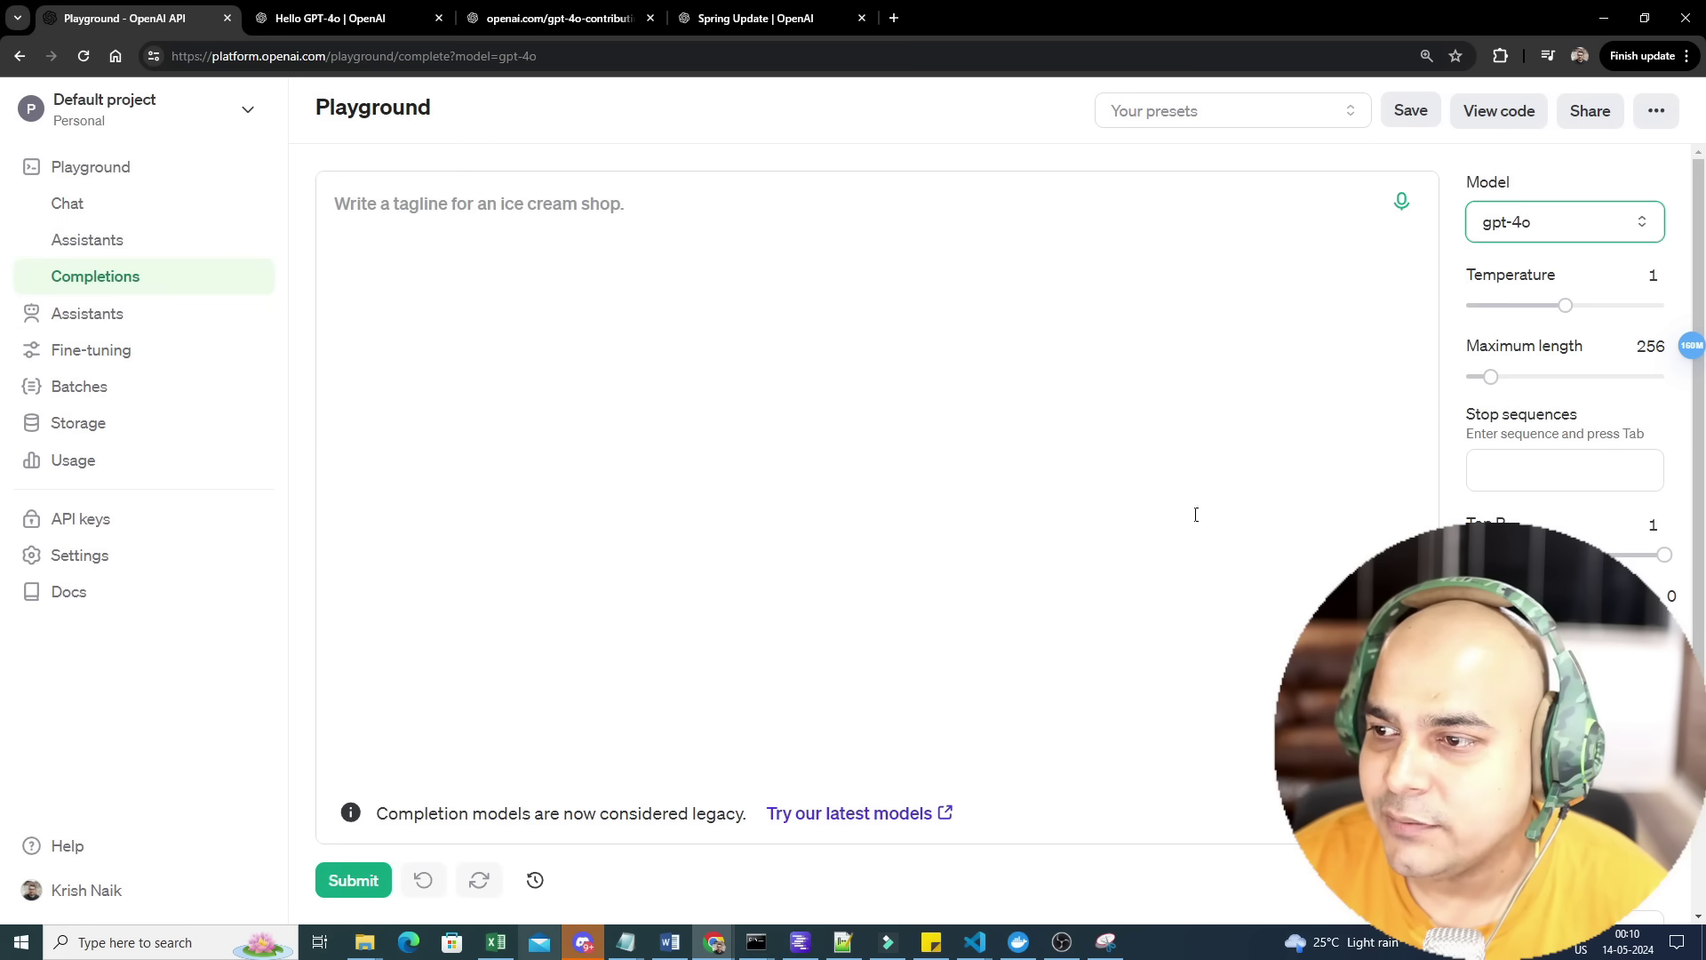
left_click(94, 351)
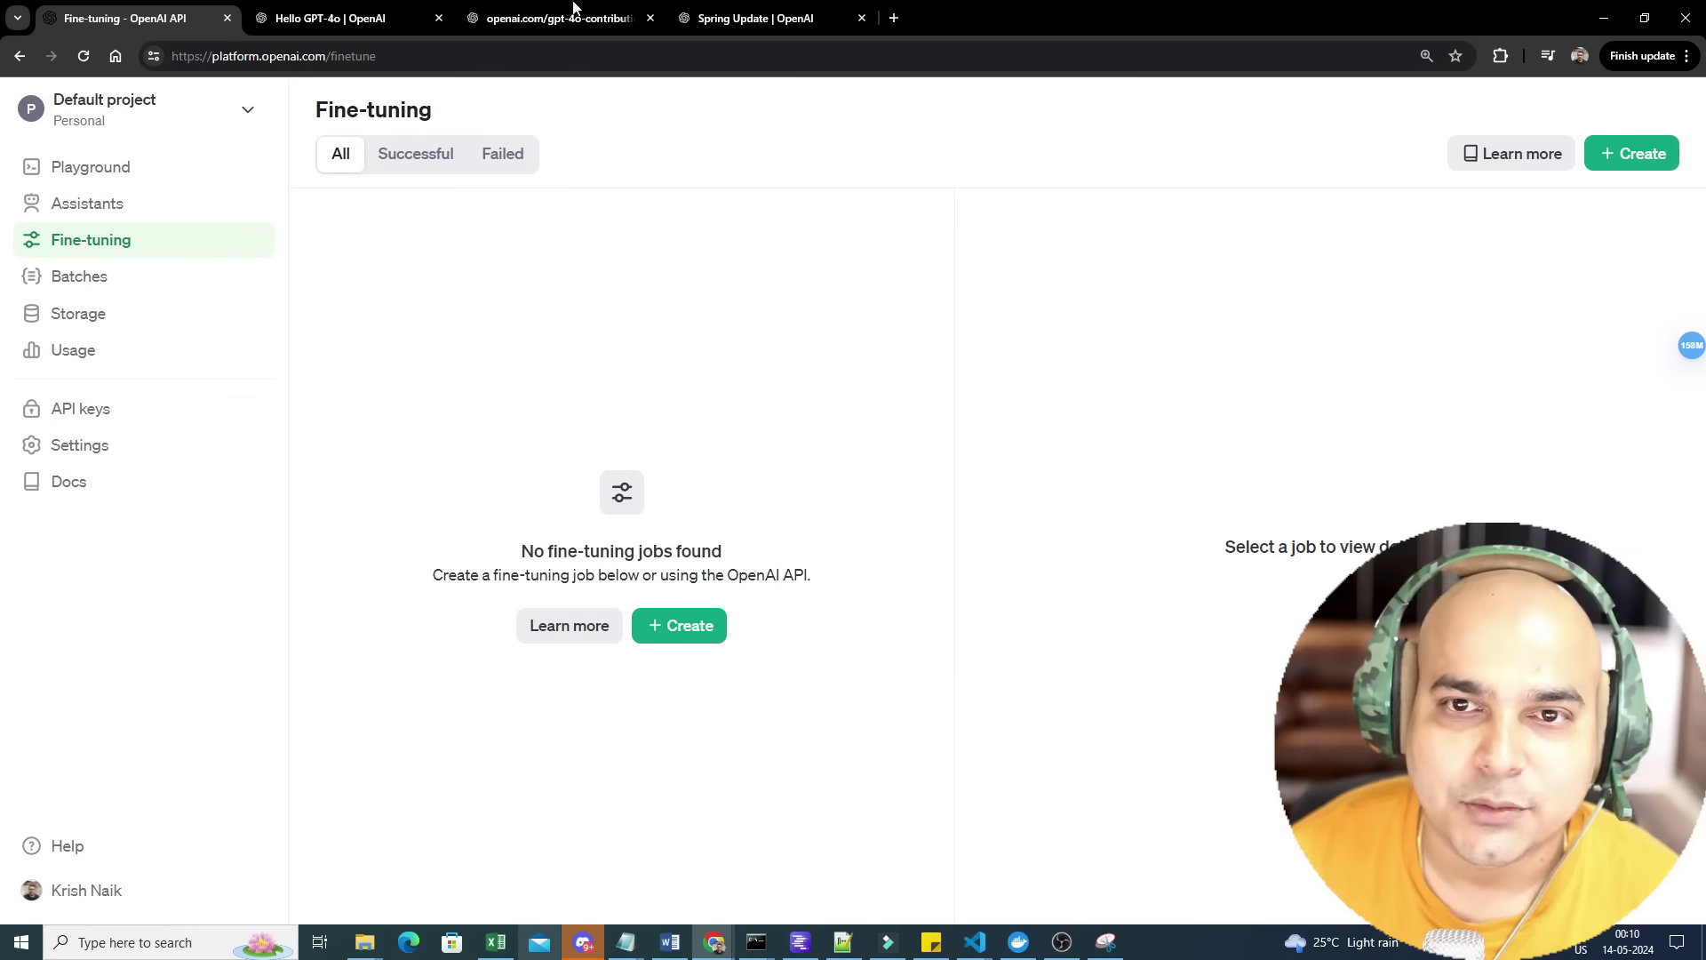
Return to the Hello GPT-4o announcement tab at its page header.
left_click(347, 17)
scroll(559, 558, "up", 5)
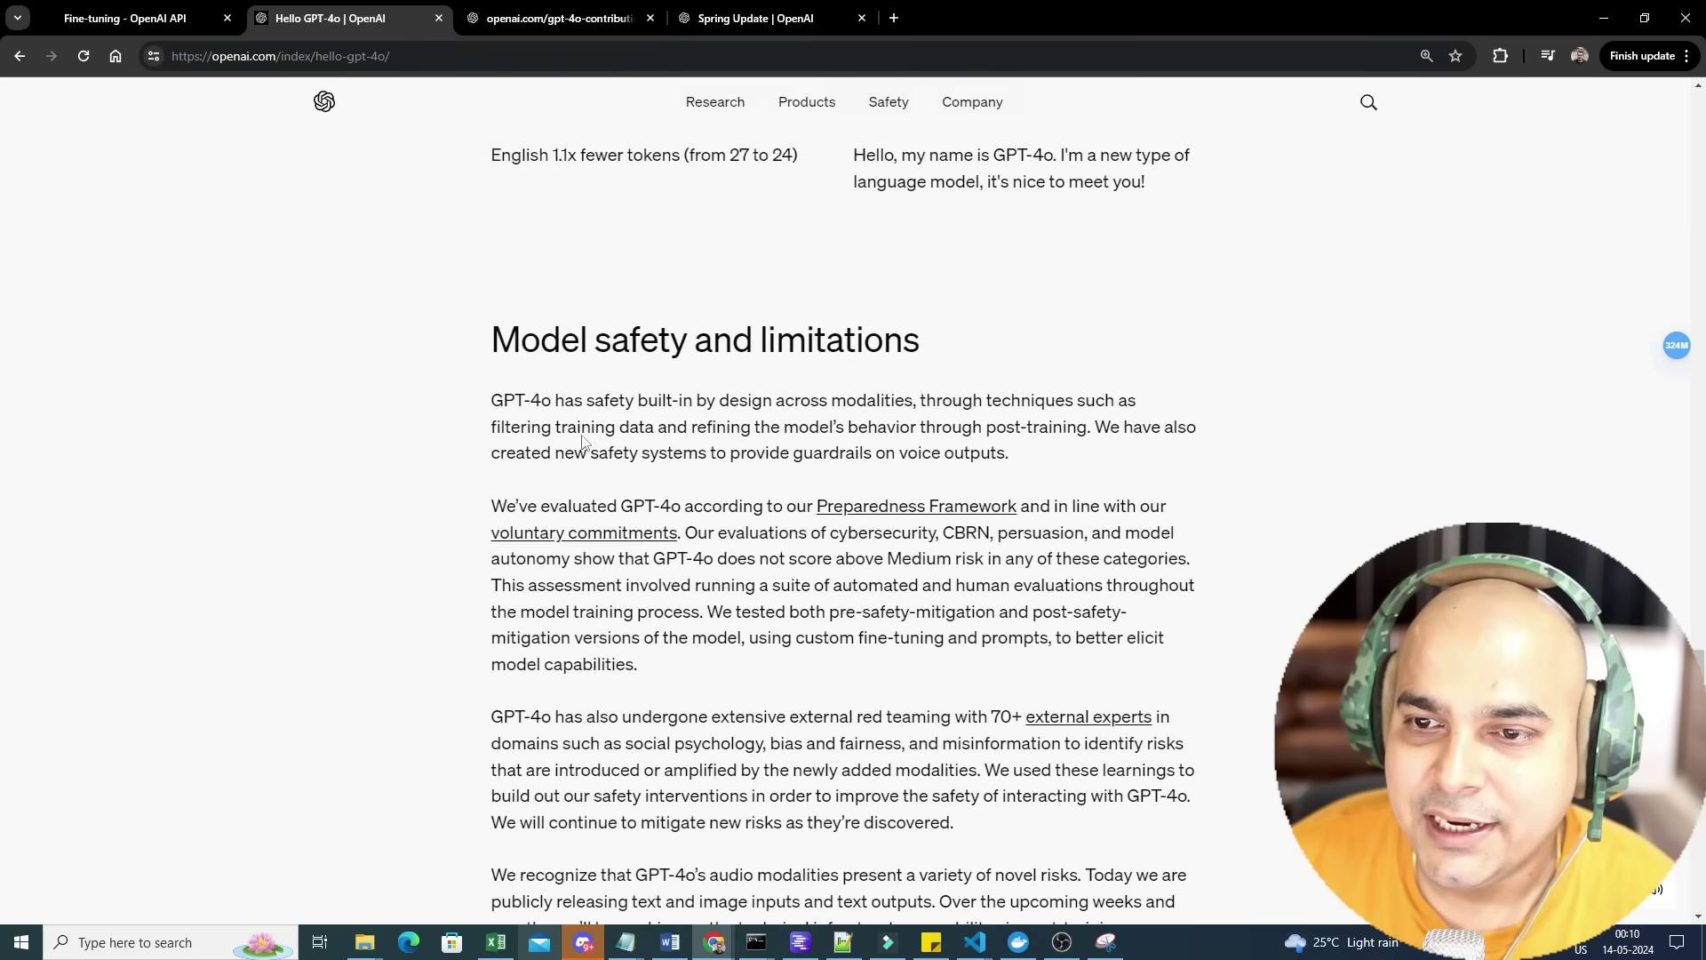
scroll(560, 559, "up", 5)
scroll(600, 507, "up", 5)
scroll(635, 462, "up", 5)
scroll(637, 463, "up", 5)
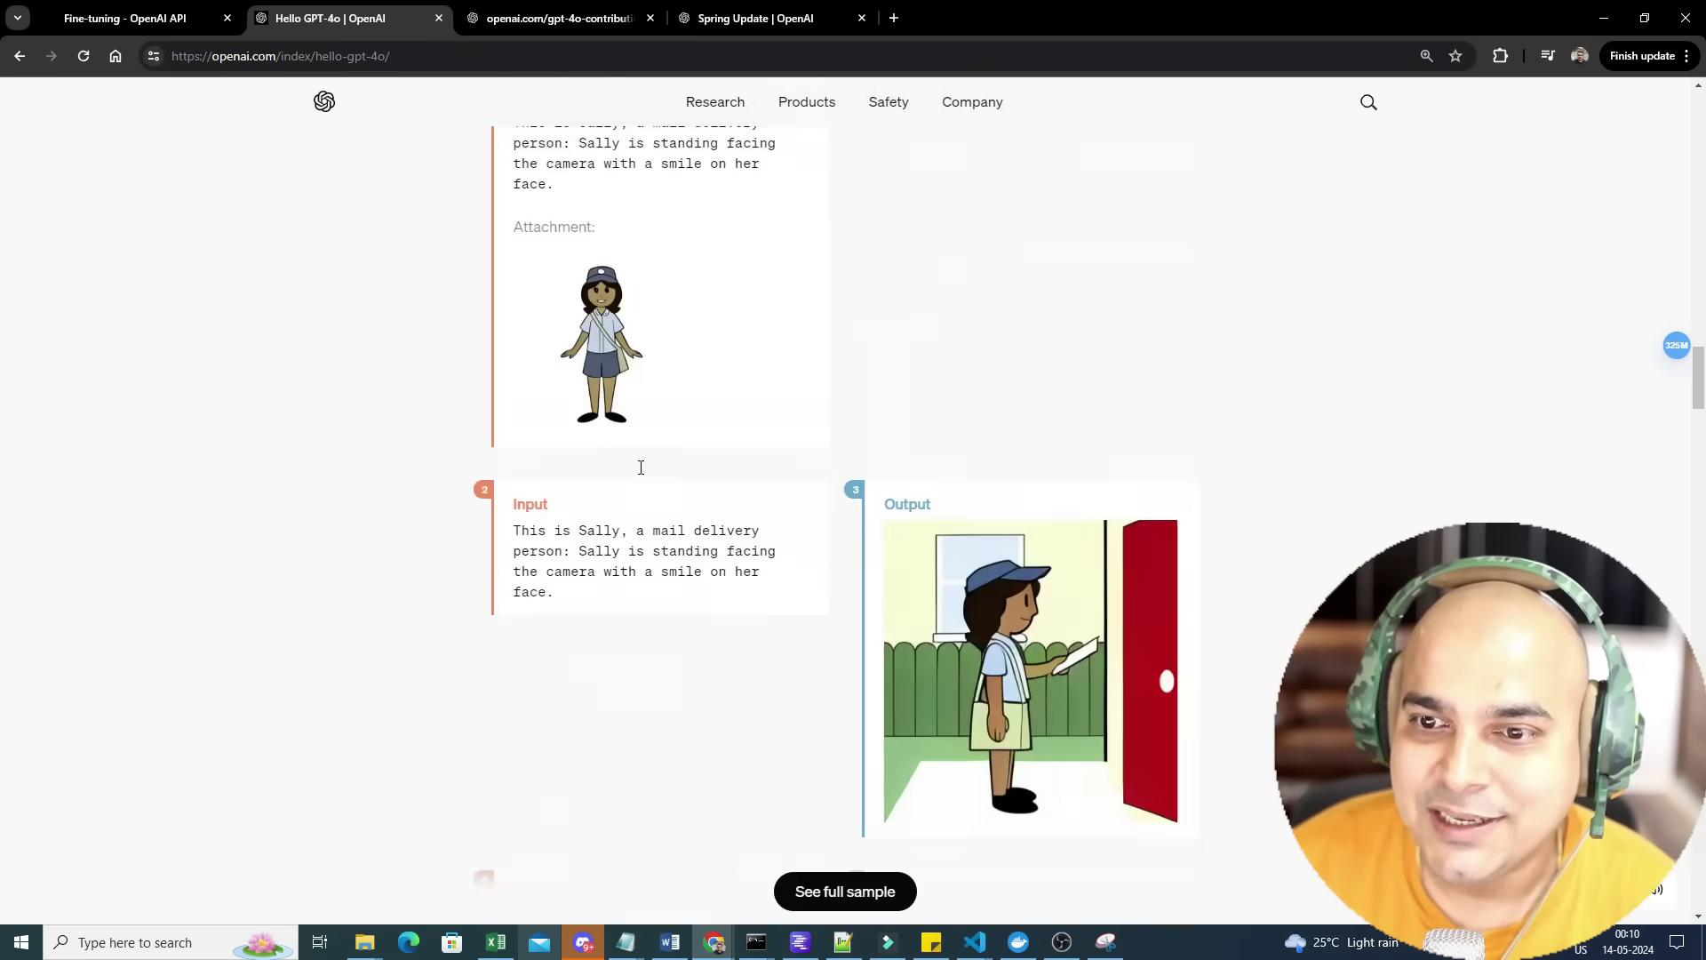
scroll(640, 466, "up", 5)
scroll(670, 506, "up", 5)
scroll(668, 582, "up", 5)
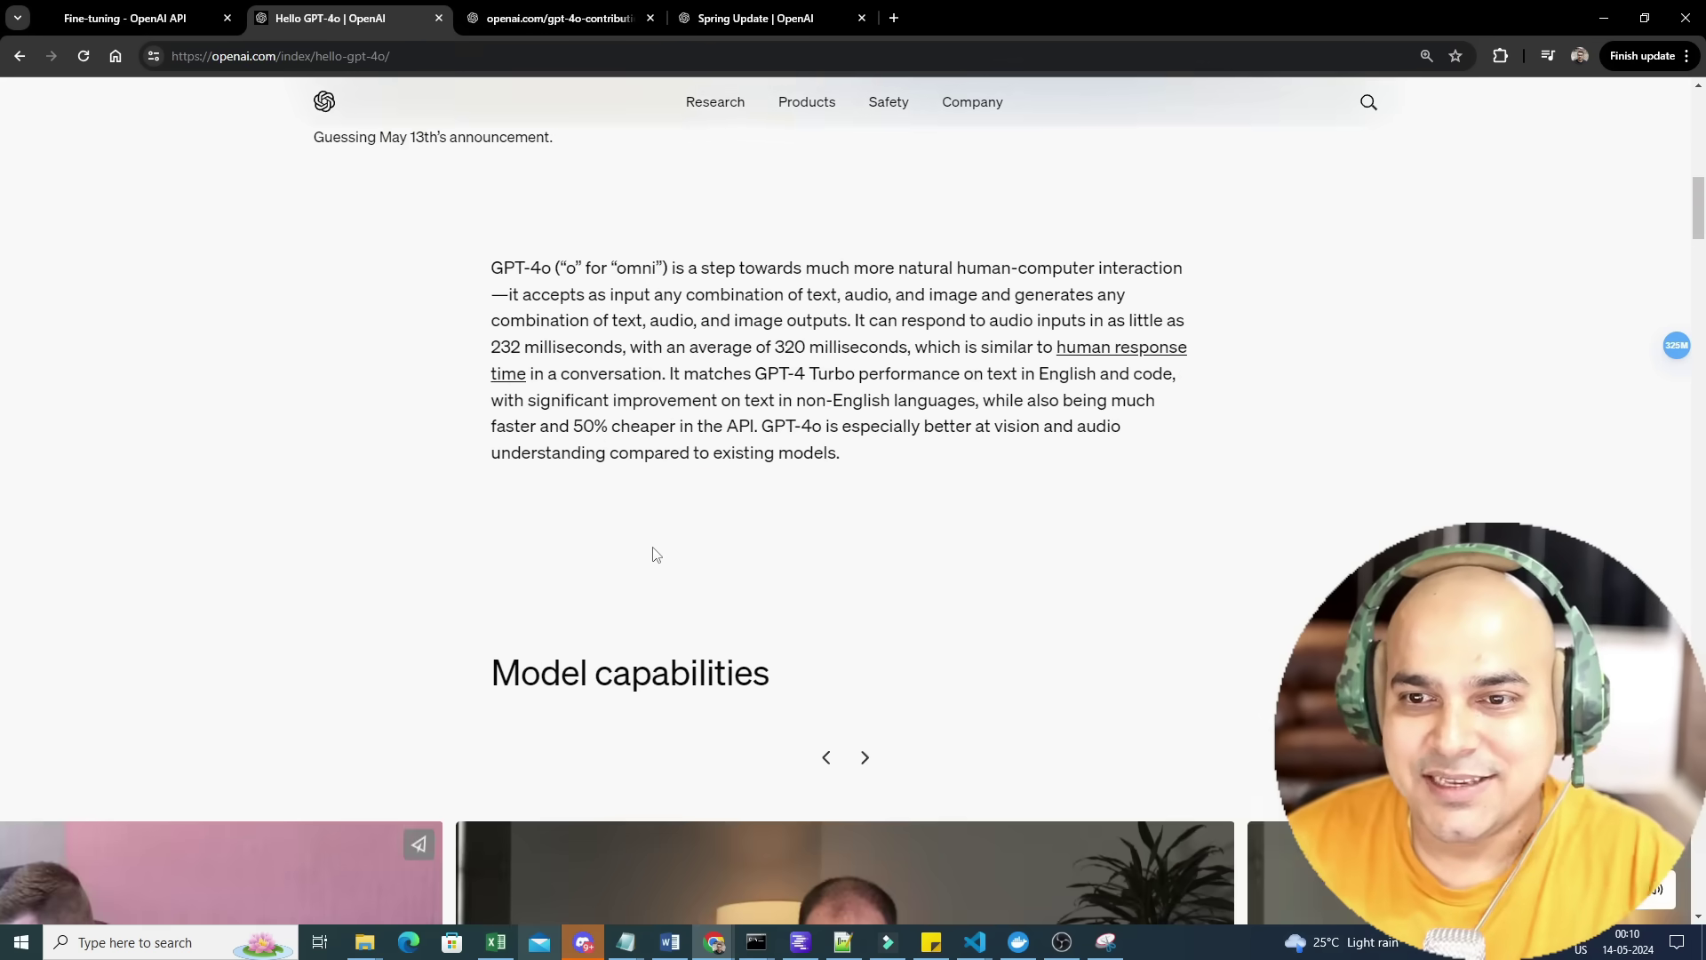
scroll(657, 553, "up", 5)
scroll(657, 553, "up", 5)
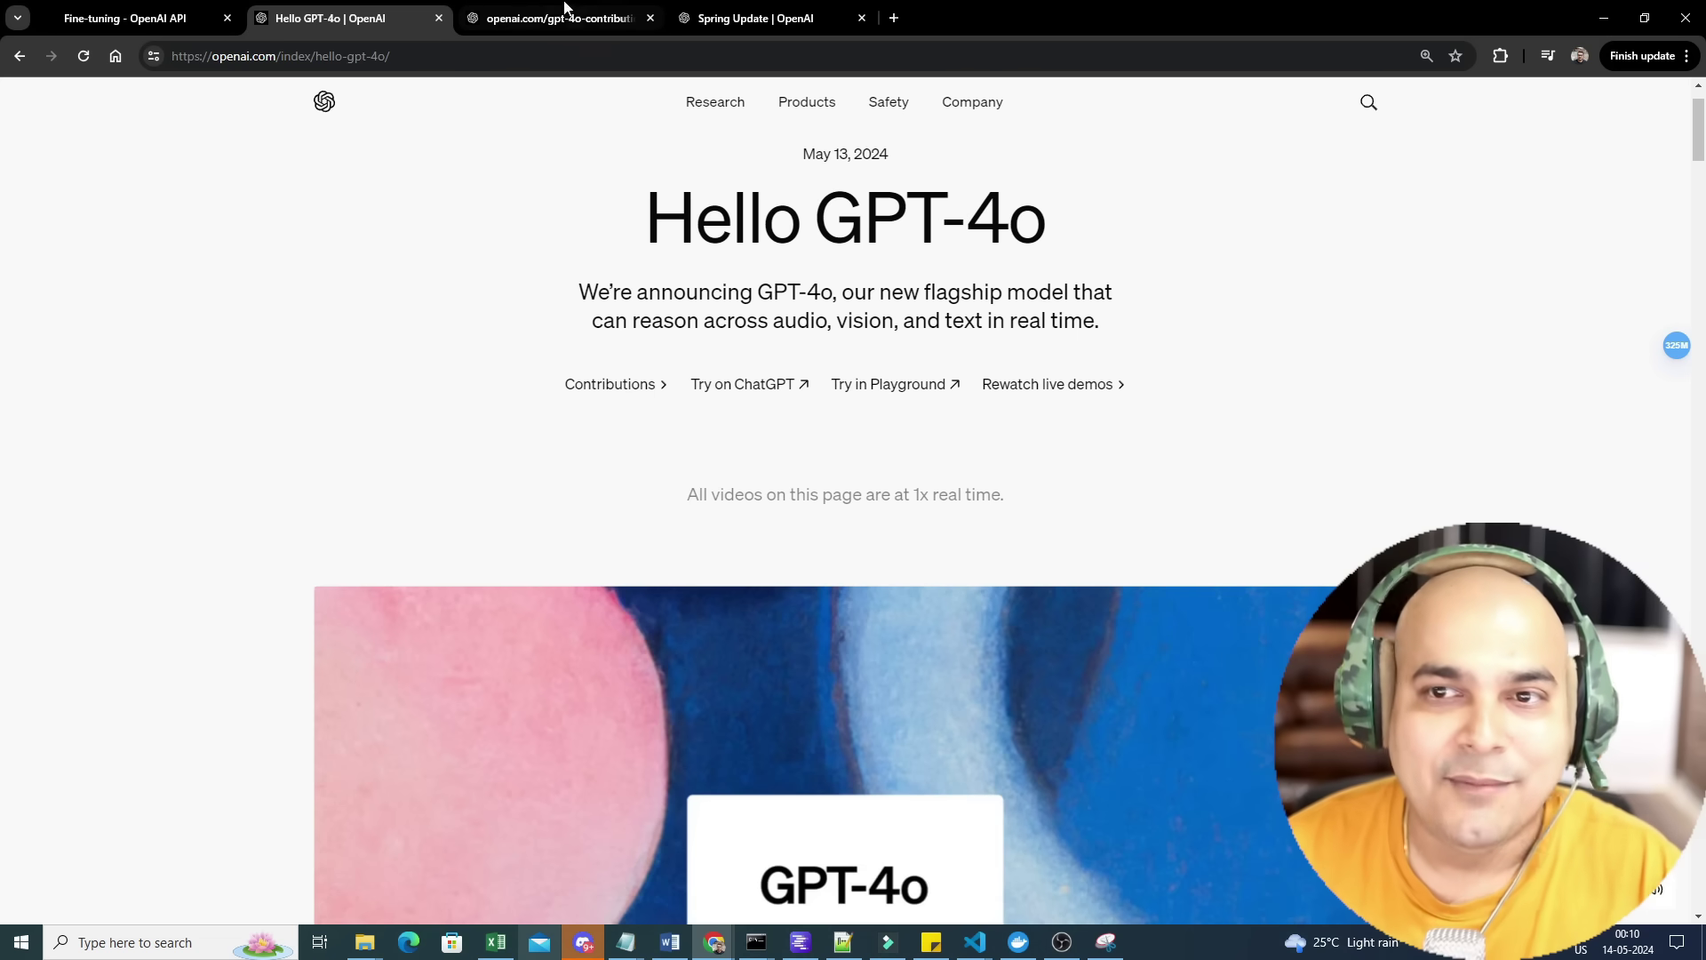
Review the Language and Multimodal leads on the GPT-4o contributions page, then clear the highlight.
left_click(588, 18)
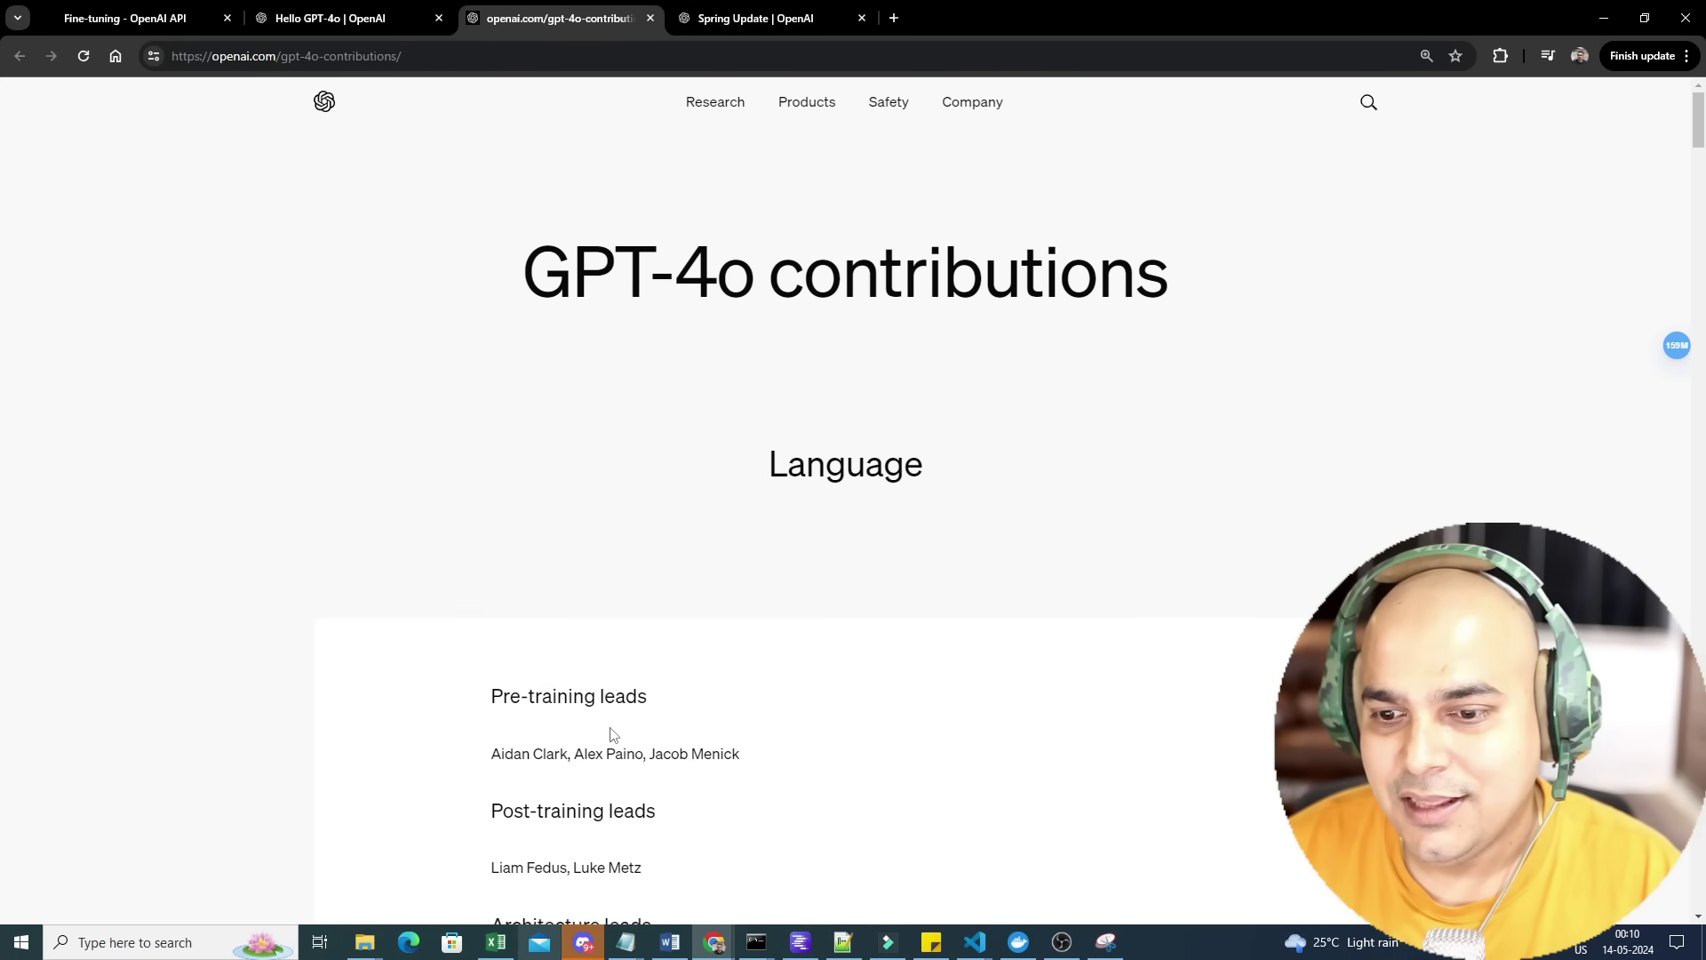
scroll(693, 40, "down", 10)
left_click(734, 19)
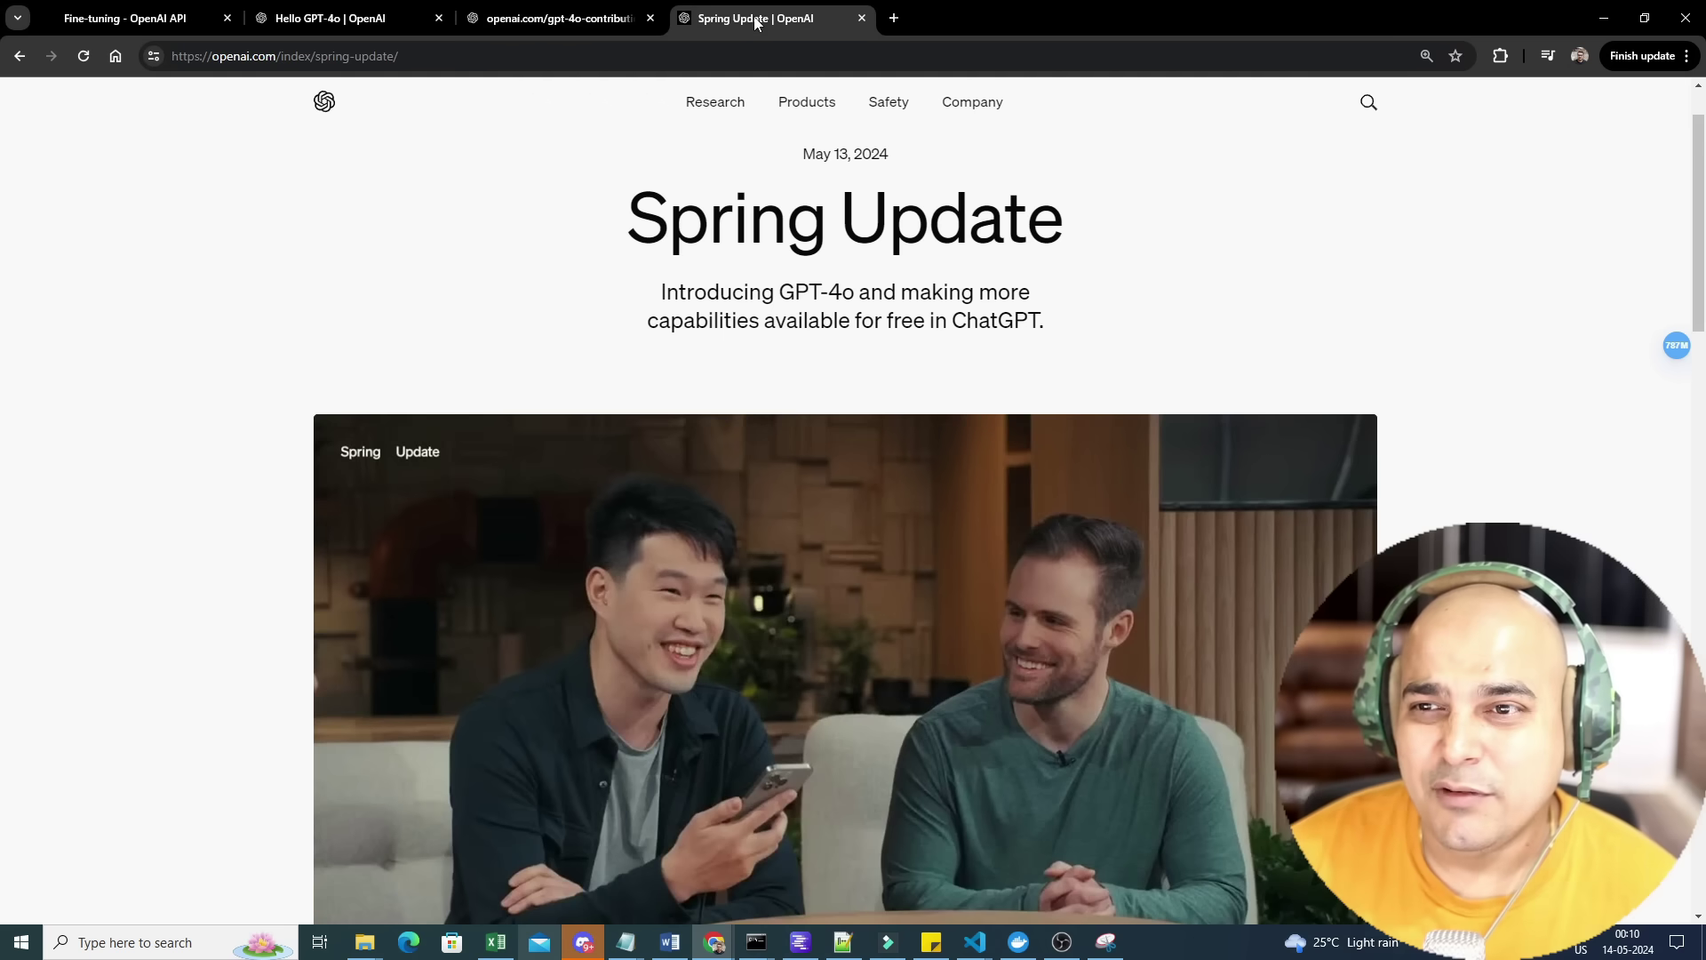
left_click(580, 21)
scroll(671, 590, "up", 6)
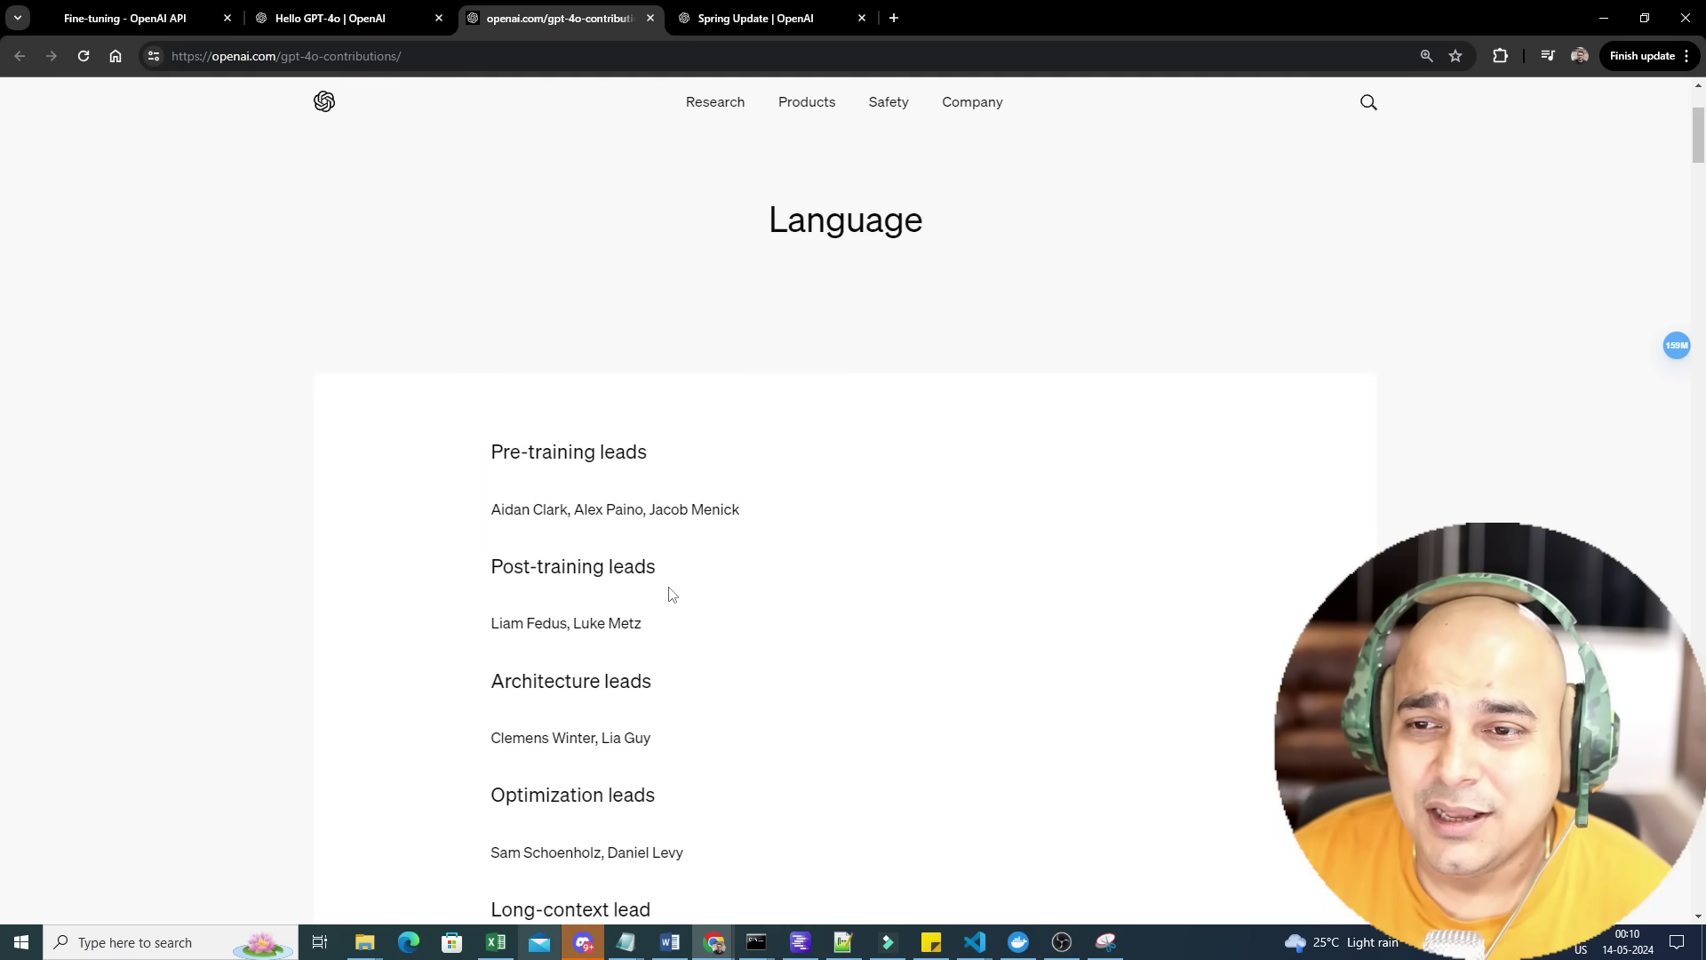
scroll(671, 591, "up", 2)
scroll(702, 599, "down", 2)
scroll(701, 599, "down", 1)
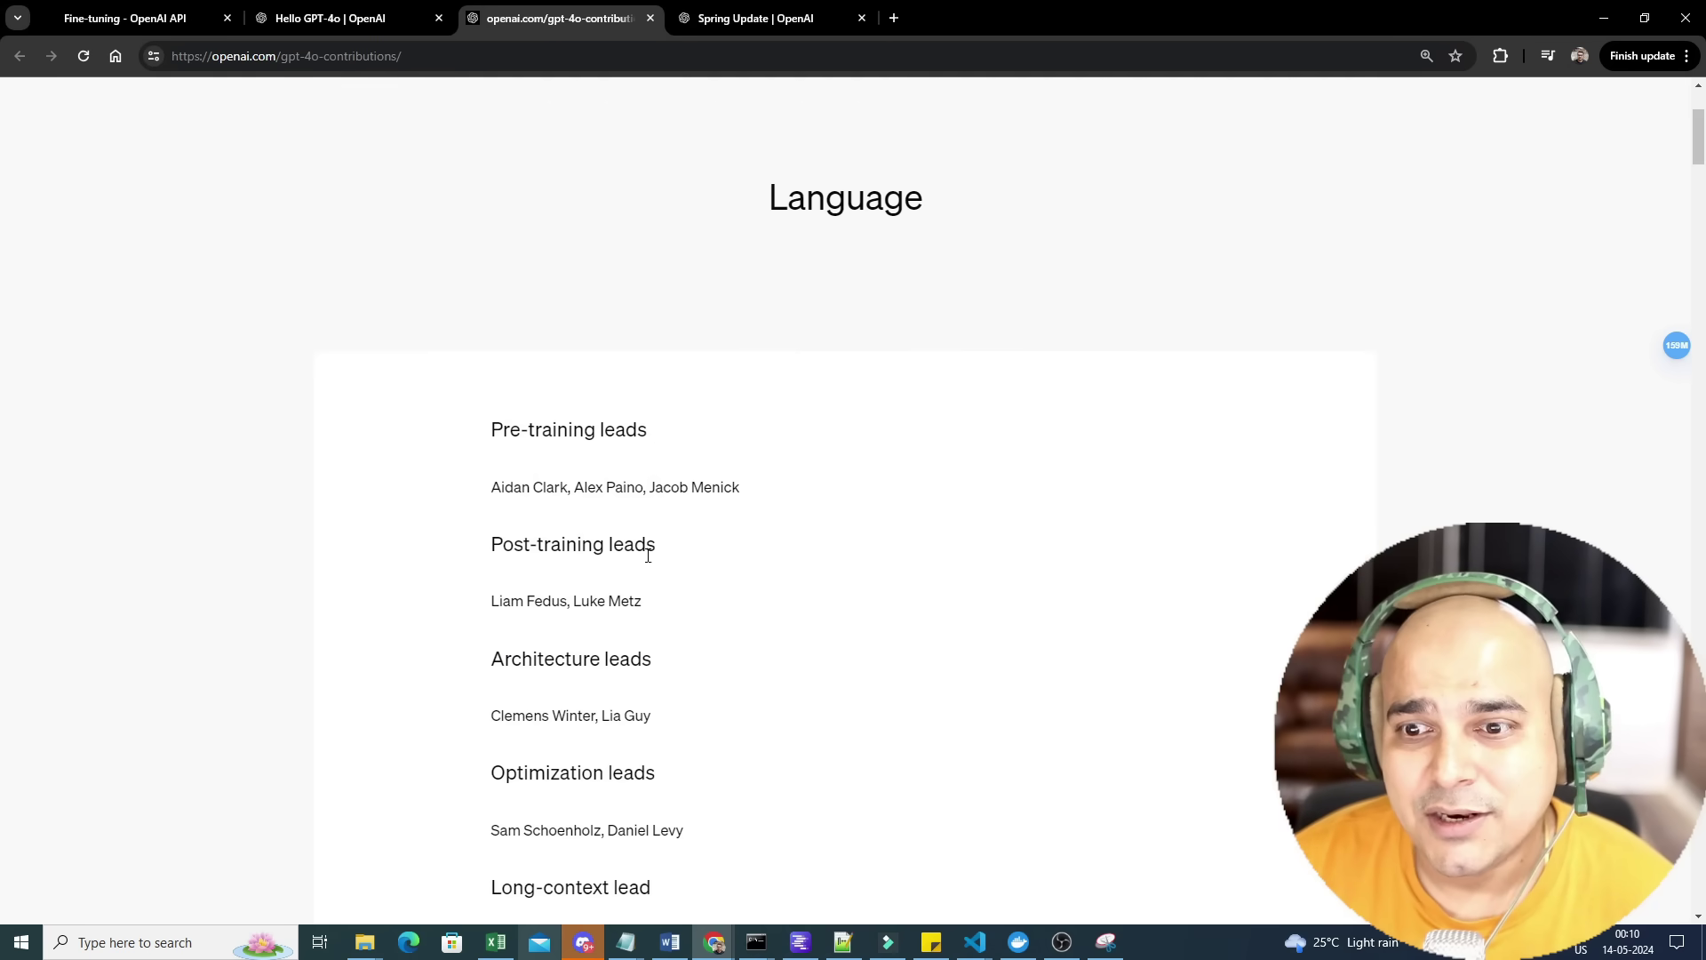
scroll(580, 508, "up", 2)
left_click_drag(514, 295, 1339, 281)
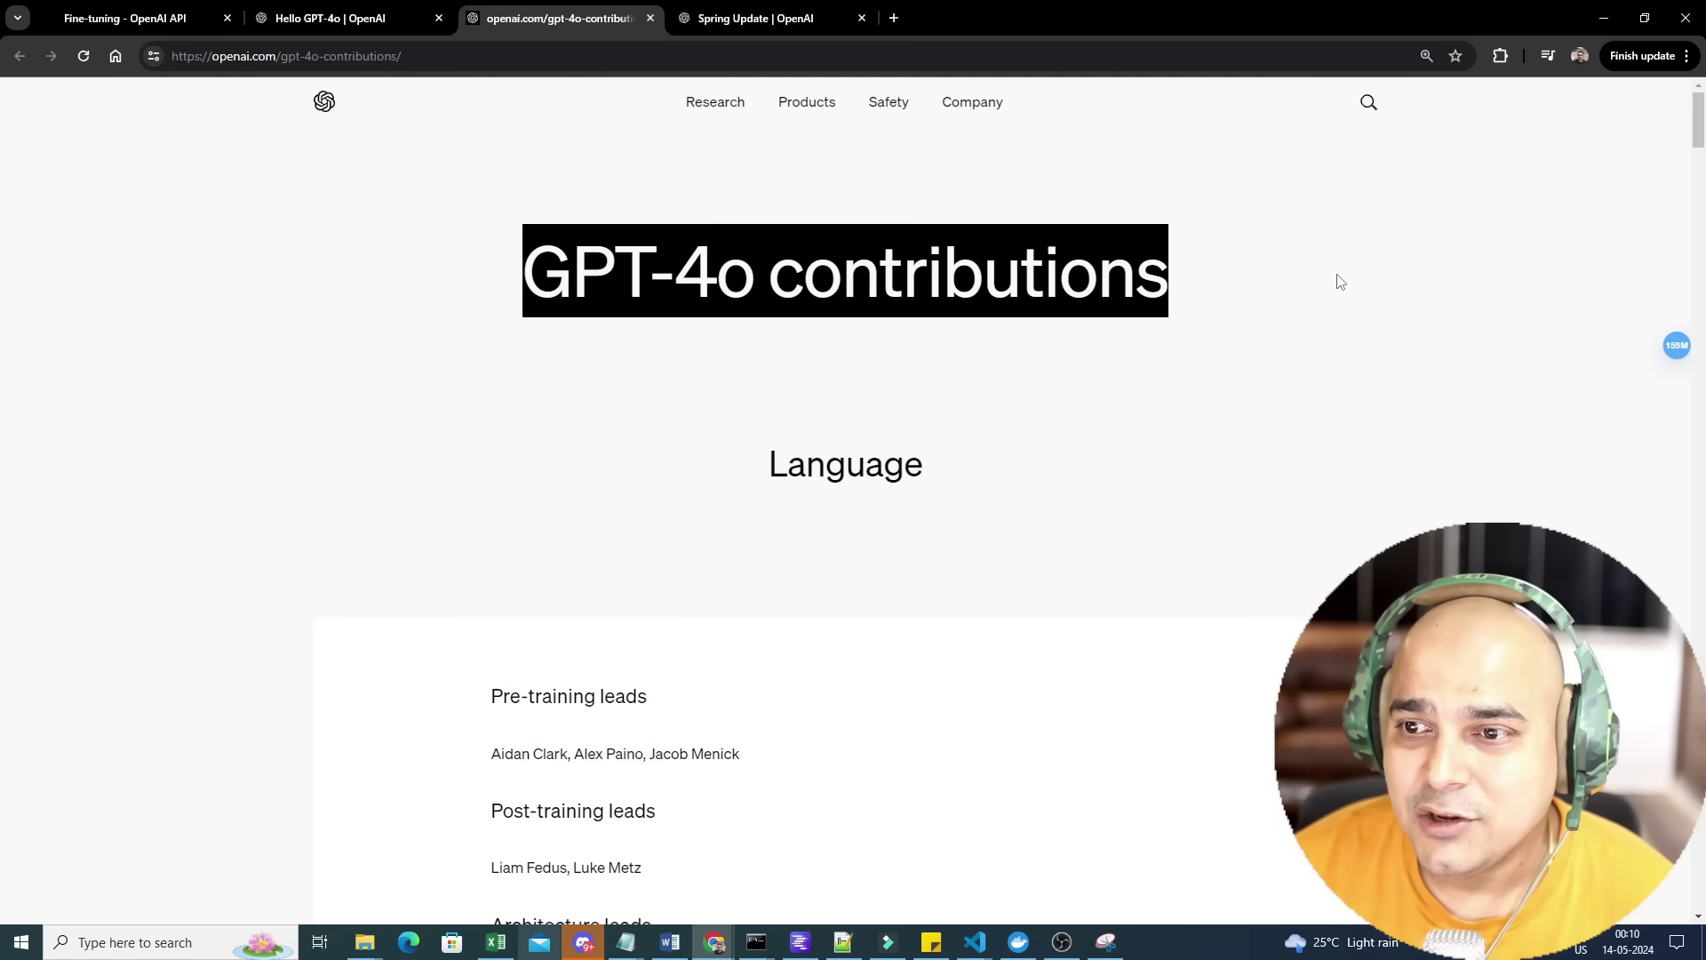
scroll(729, 746, "down", 3)
mouse_move(449, 262)
left_mouse_down()
mouse_move(812, 263)
mouse_move(766, 439)
mouse_move(685, 510)
mouse_move(621, 632)
left_mouse_up()
scroll(546, 502, "down", 2)
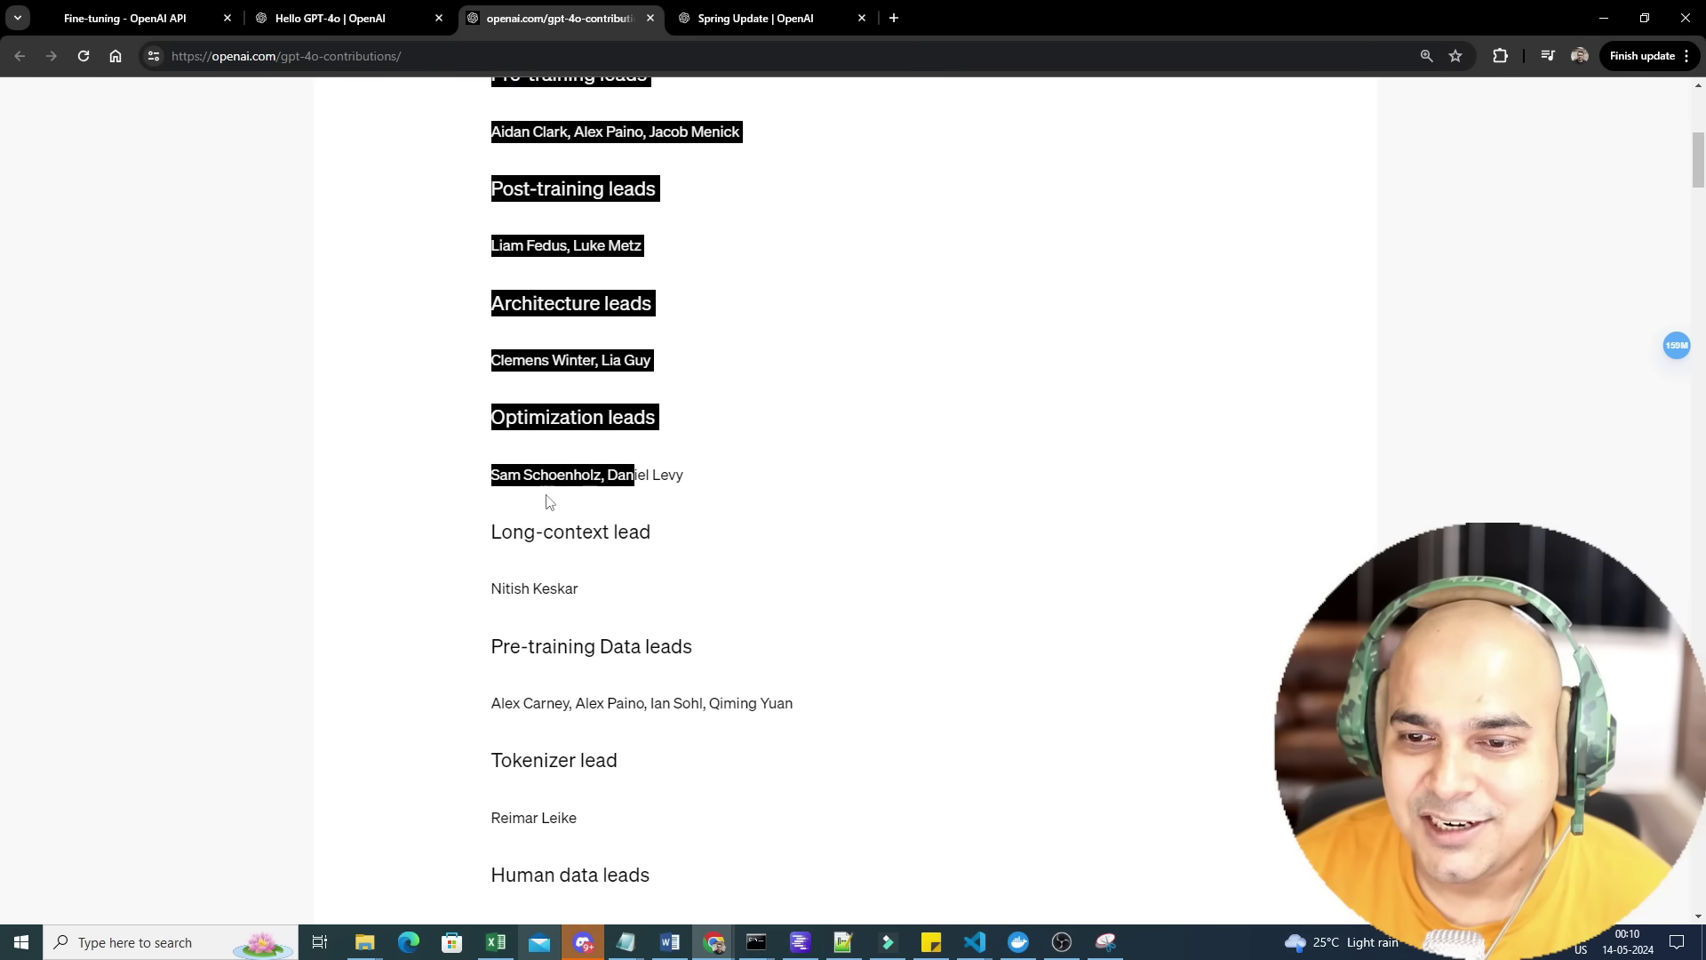
left_click(465, 536)
scroll(840, 497, "down", 2)
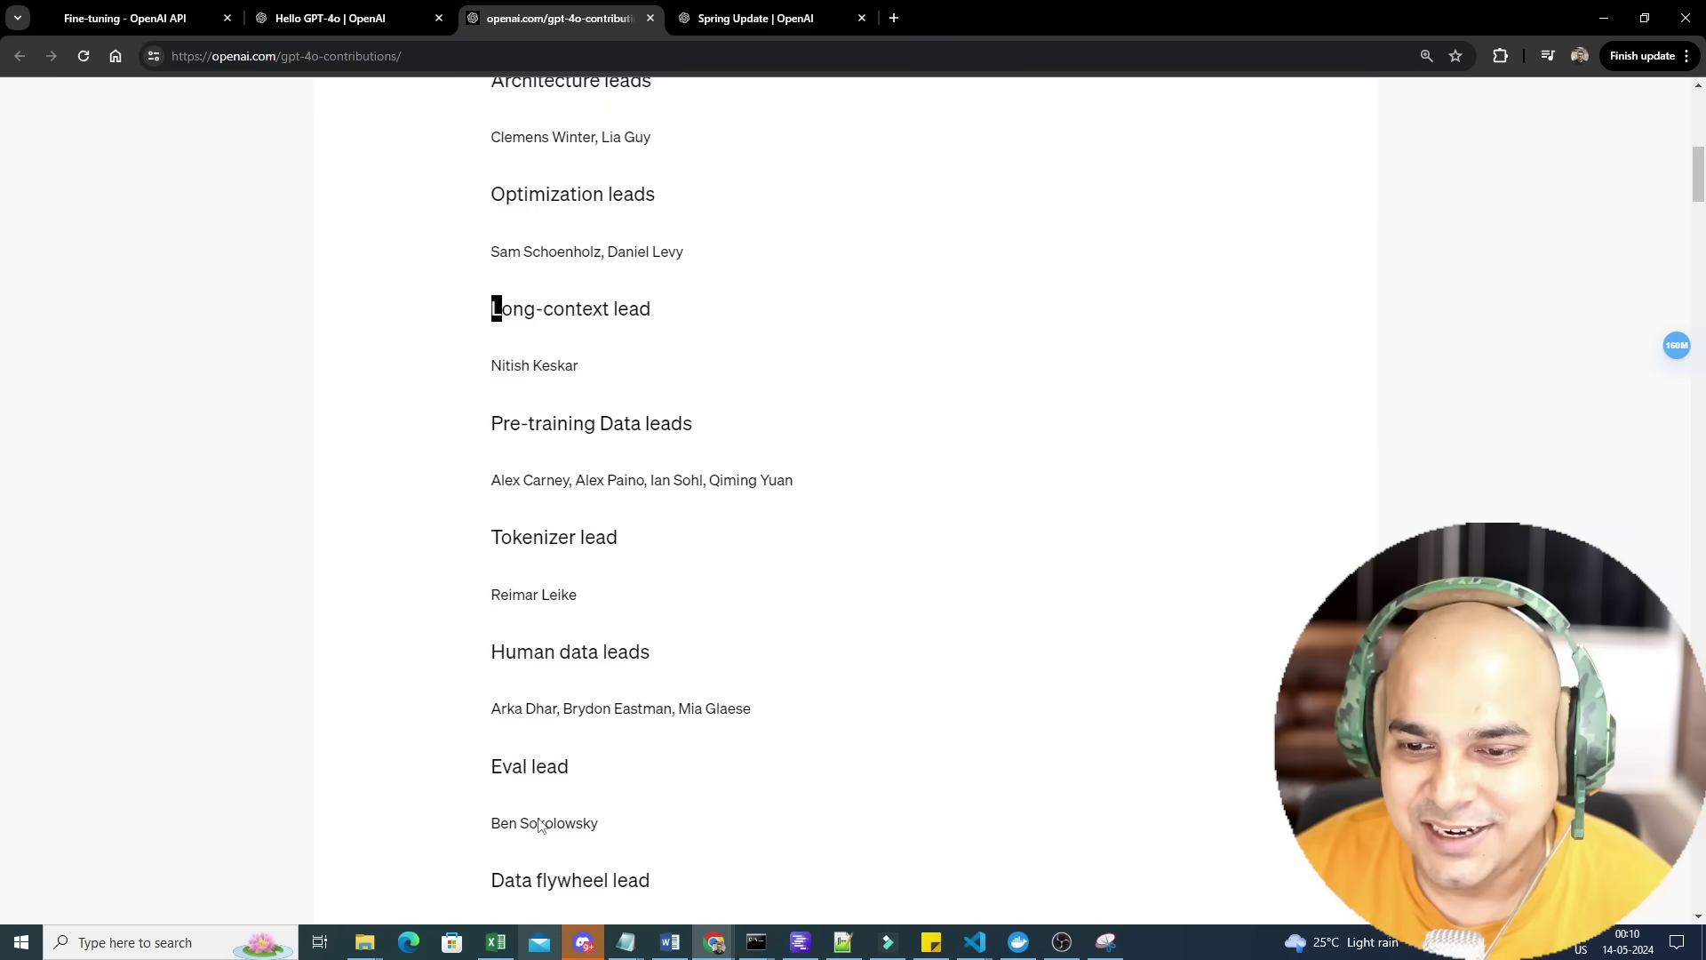
scroll(841, 497, "up", 1)
left_click_drag(583, 503, 470, 482)
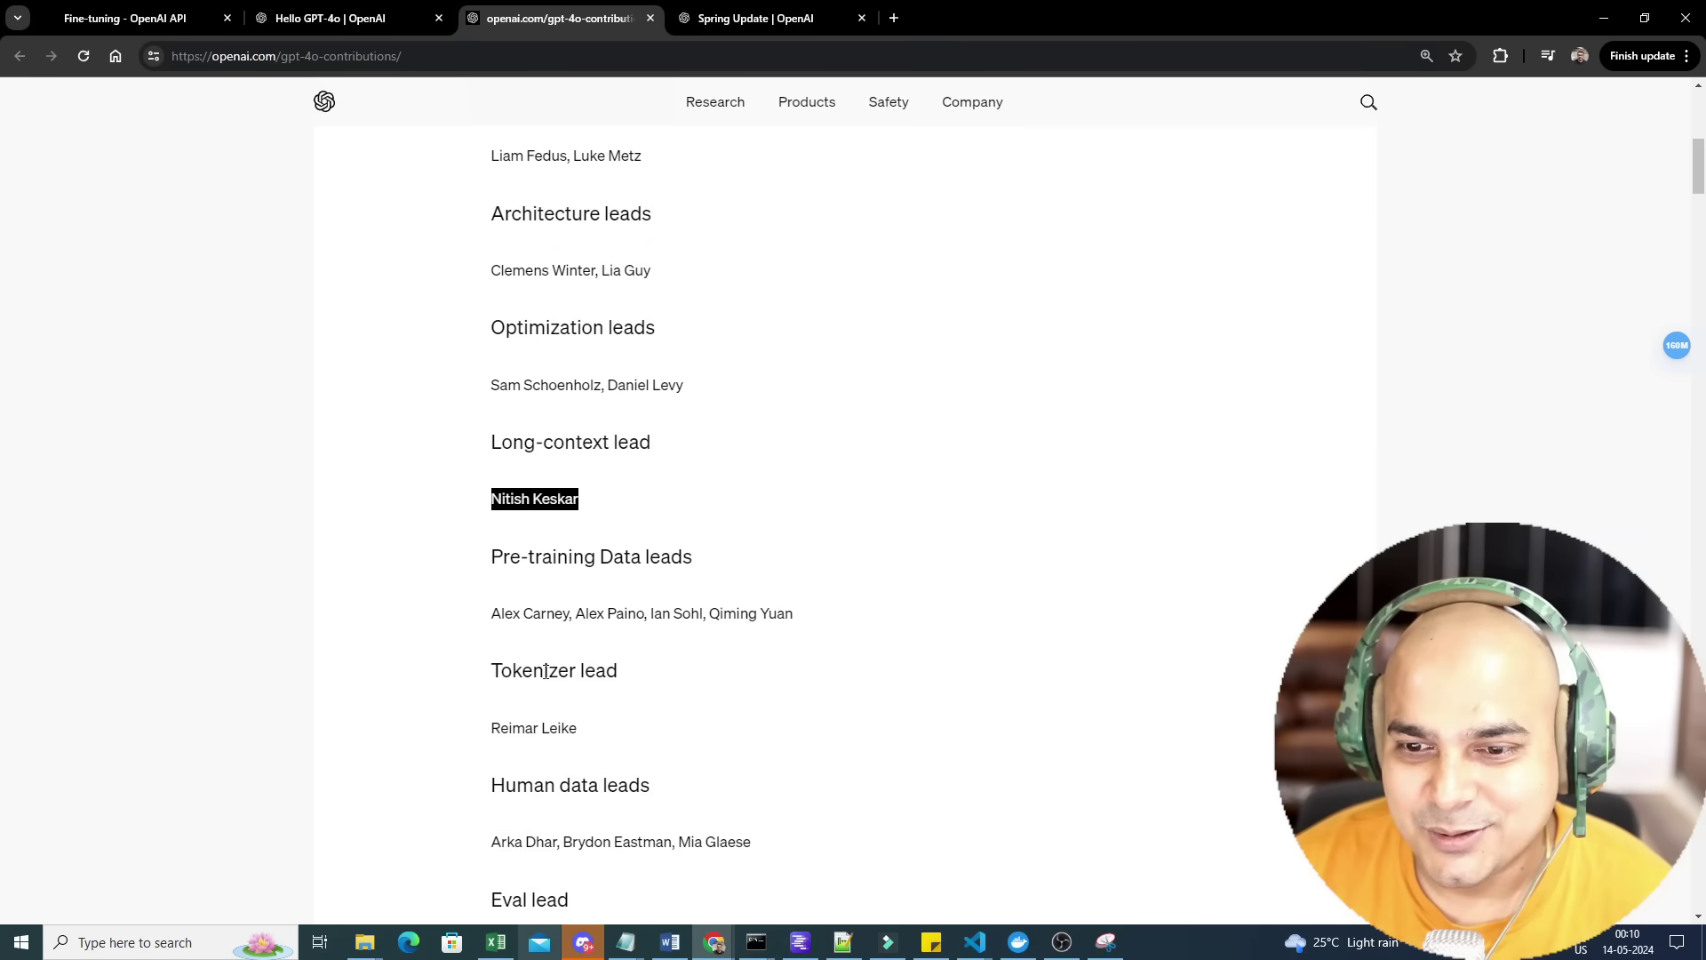
scroll(492, 488, "down", 2)
scroll(503, 716, "down", 2)
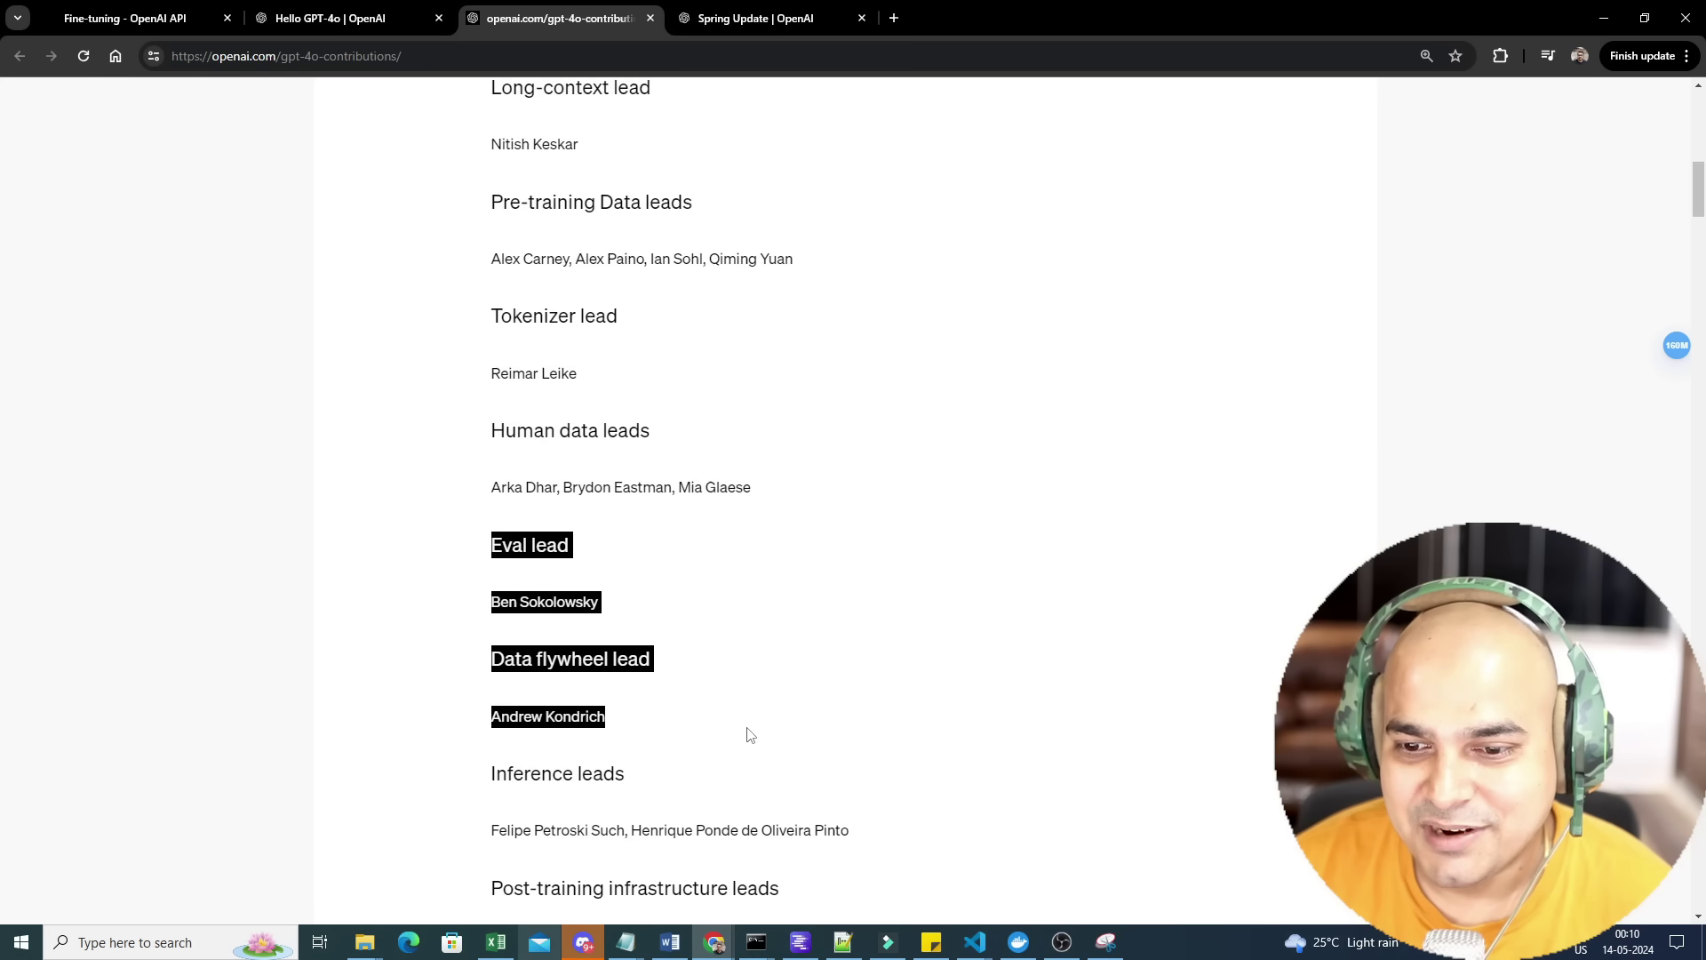
left_click_drag(482, 541, 768, 809)
scroll(600, 754, "down", 4)
scroll(600, 753, "down", 2)
scroll(600, 754, "down", 2)
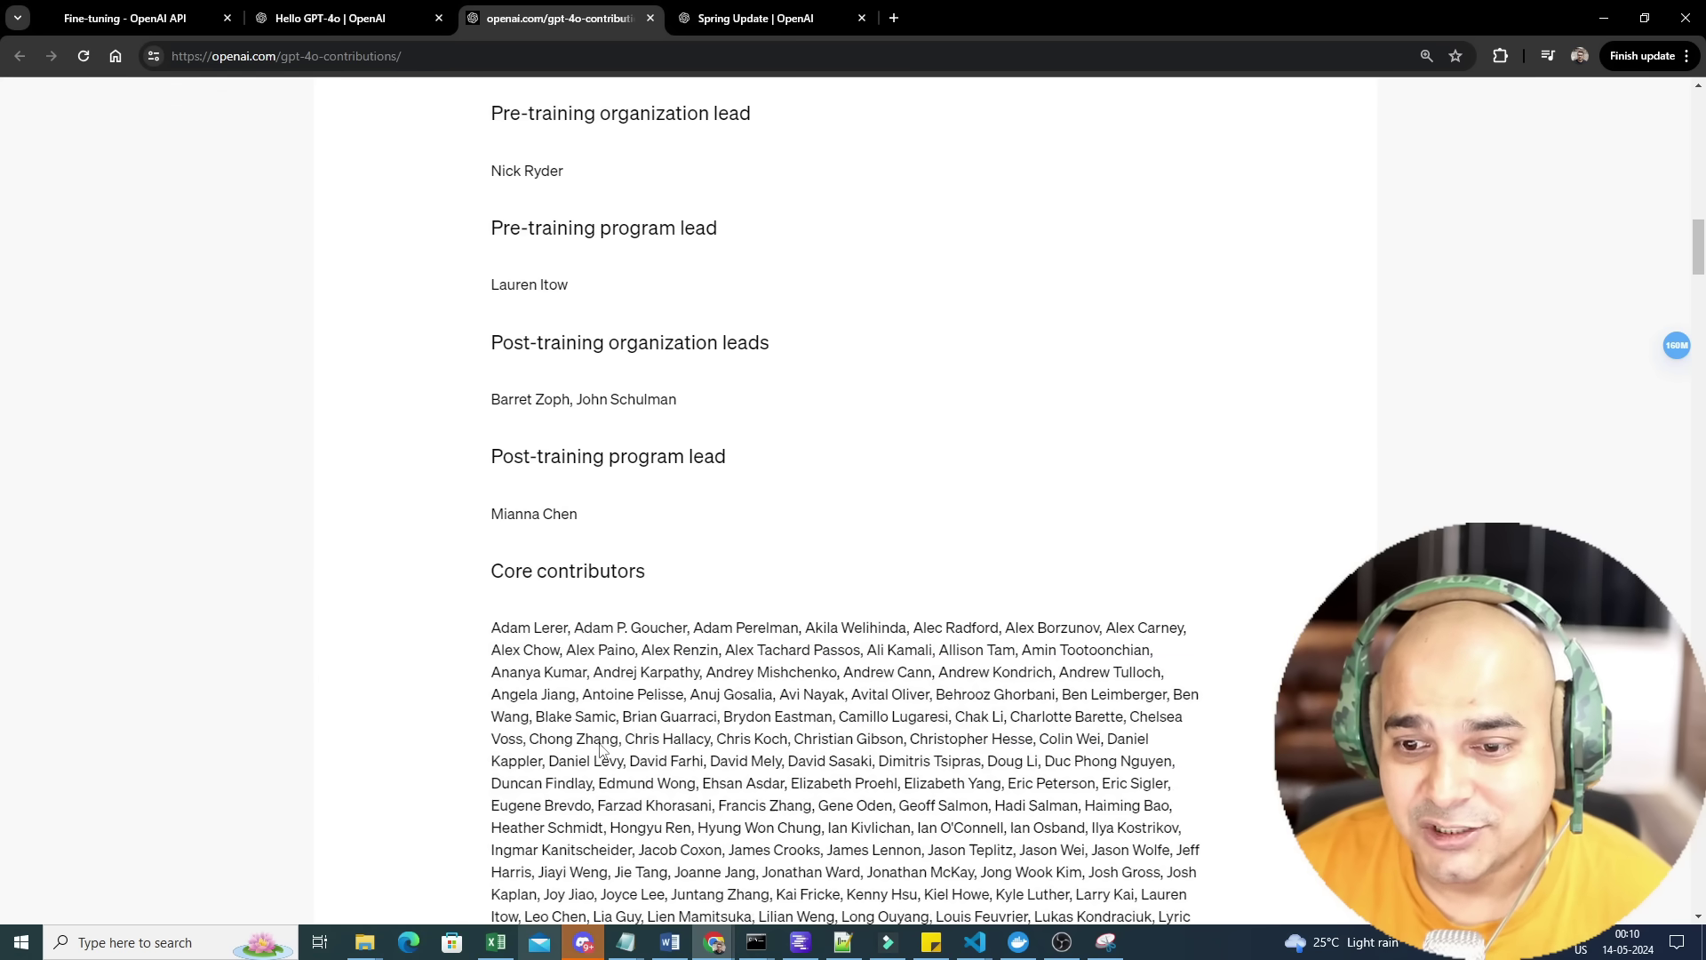
scroll(600, 754, "down", 3)
scroll(600, 752, "down", 2)
scroll(600, 752, "down", 2)
scroll(930, 814, "down", 4)
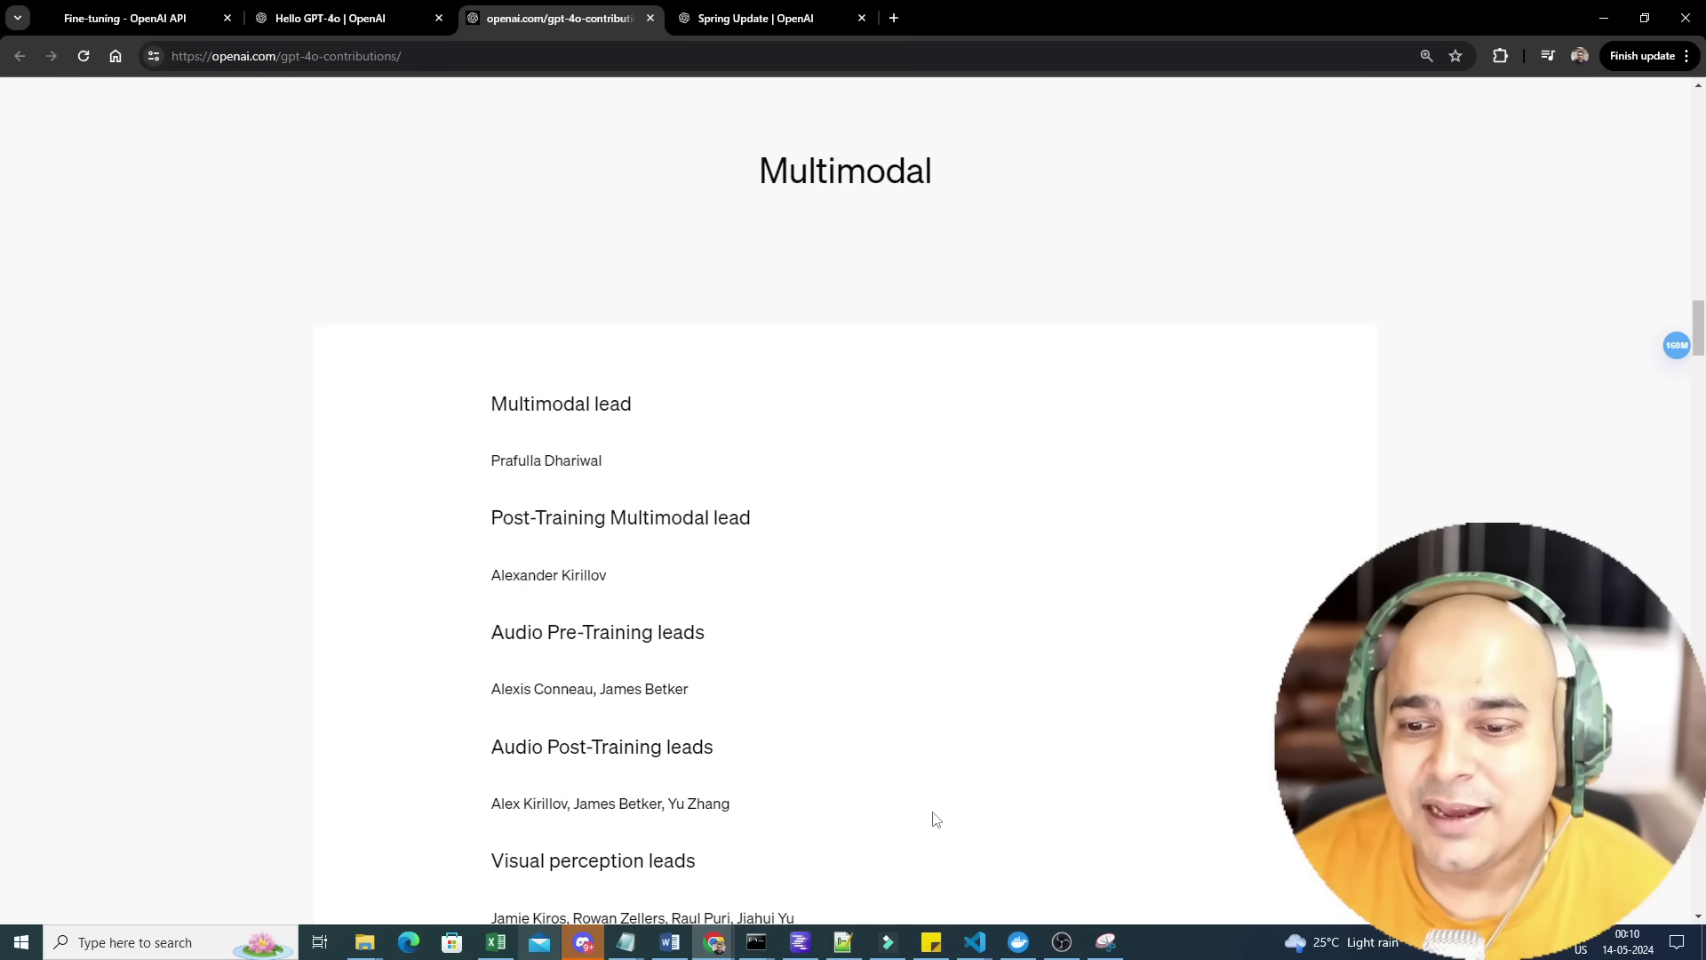
scroll(952, 857, "up", 6)
scroll(962, 865, "up", 6)
scroll(962, 864, "up", 6)
scroll(952, 845, "up", 5)
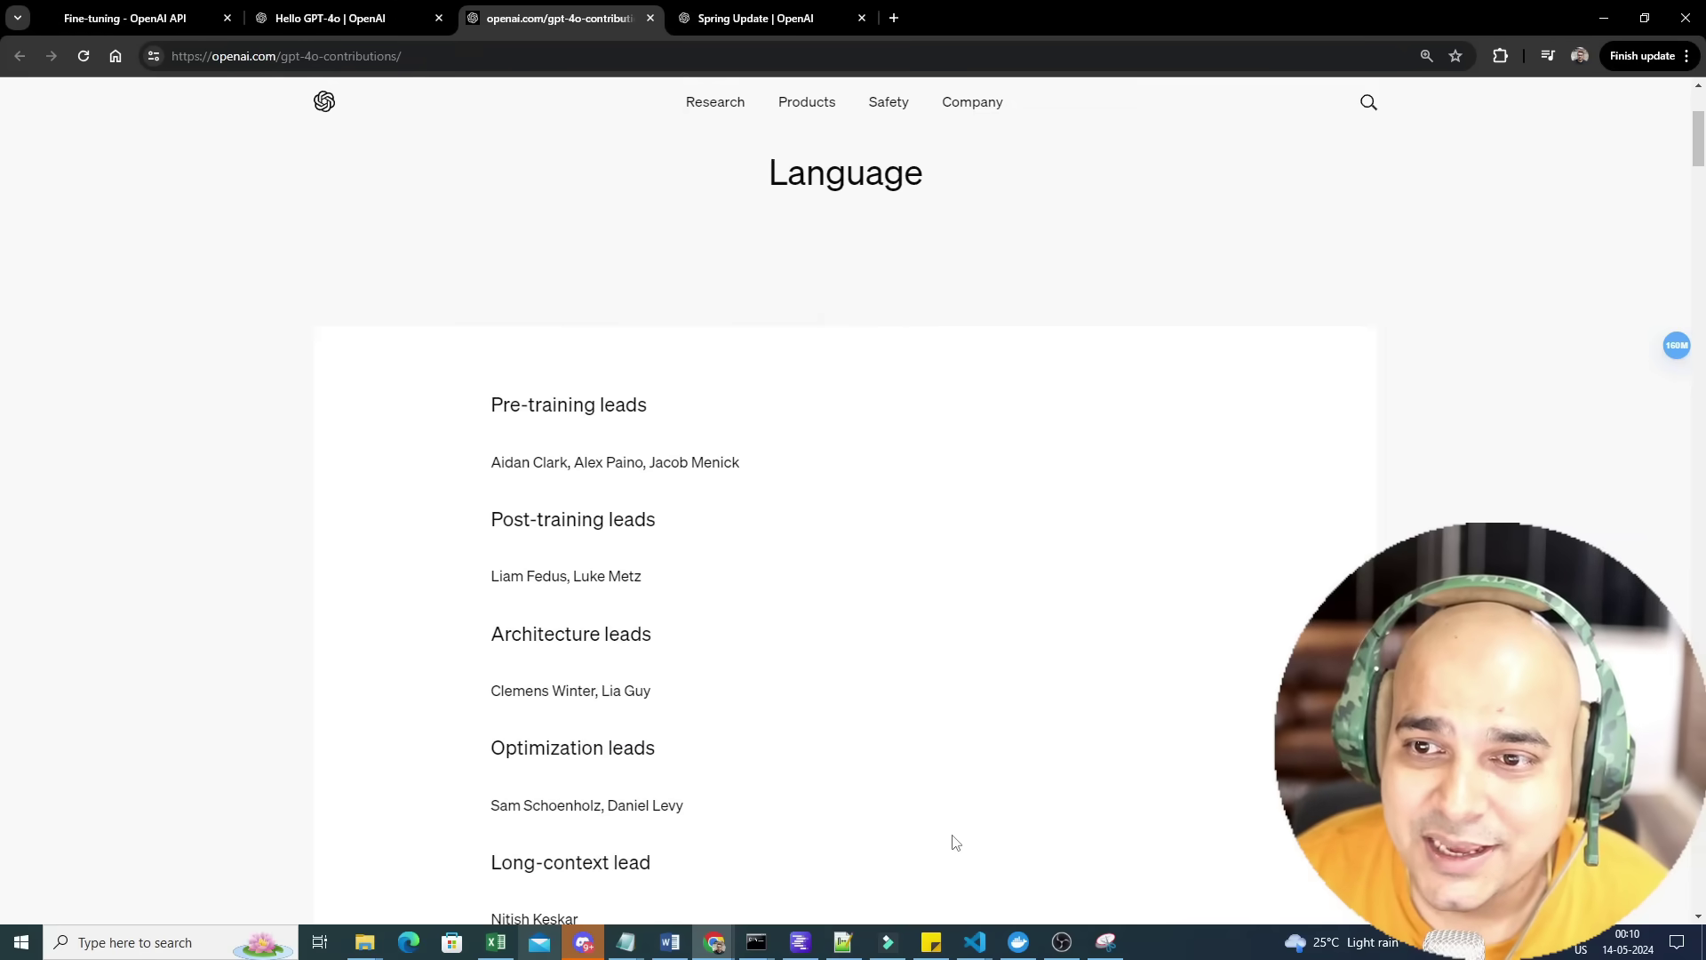
scroll(952, 845, "up", 4)
left_click(788, 9)
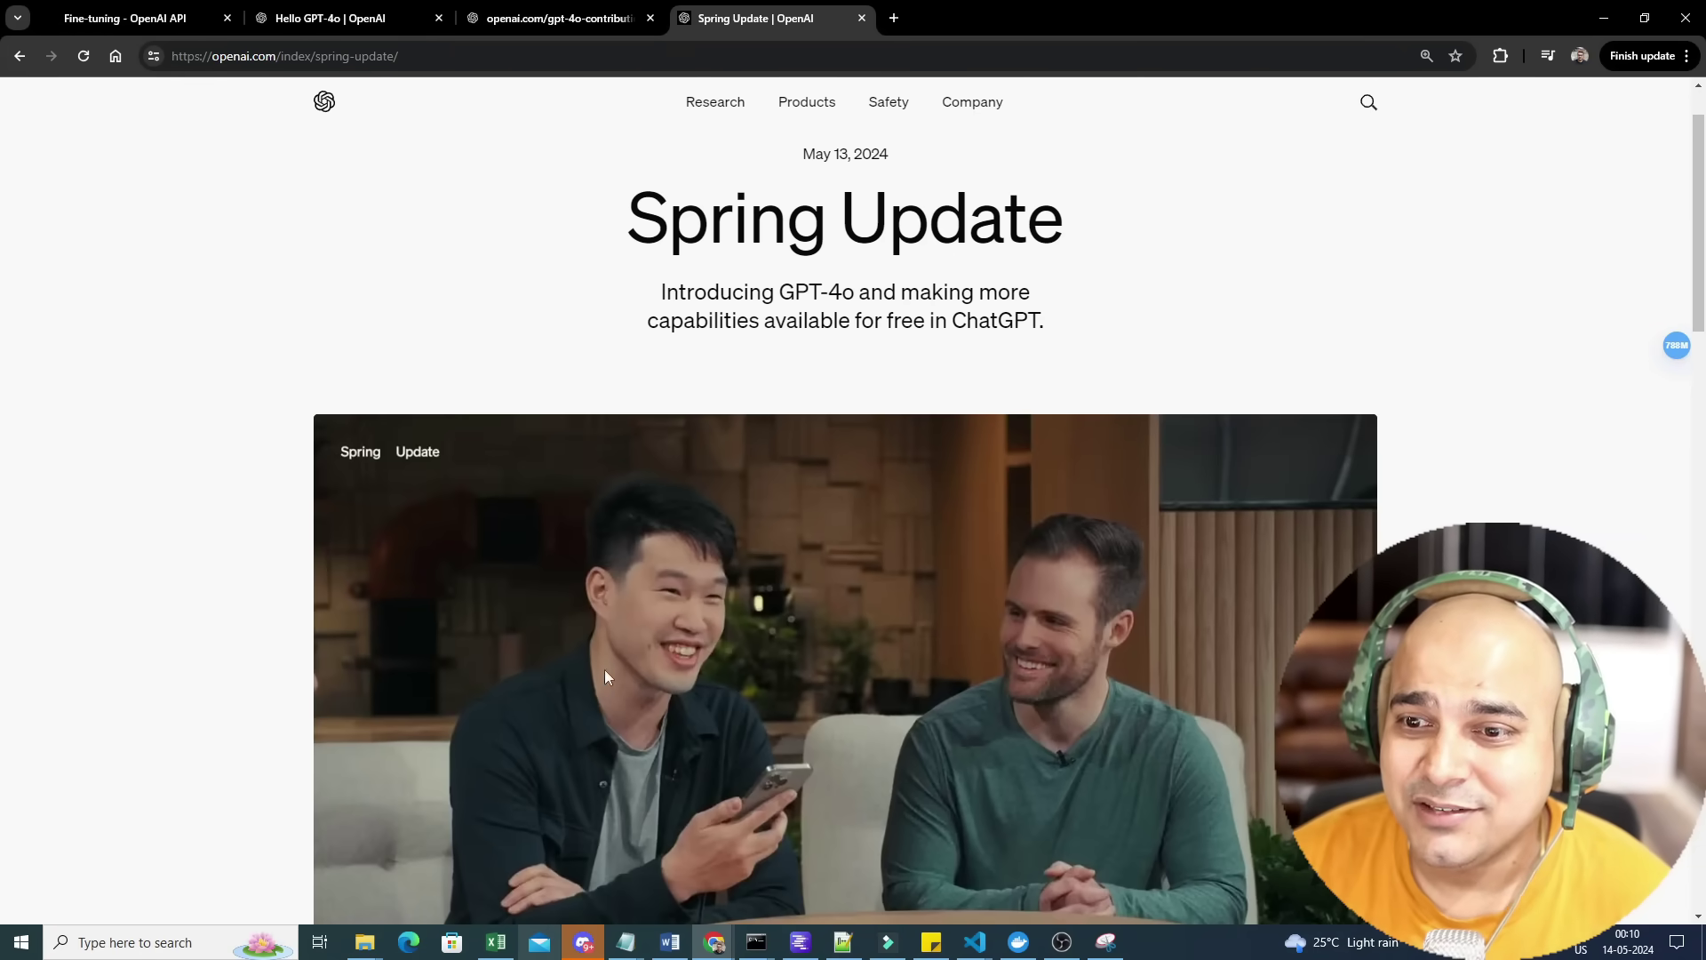
scroll(604, 669, "down", 3)
scroll(177, 605, "up", 2)
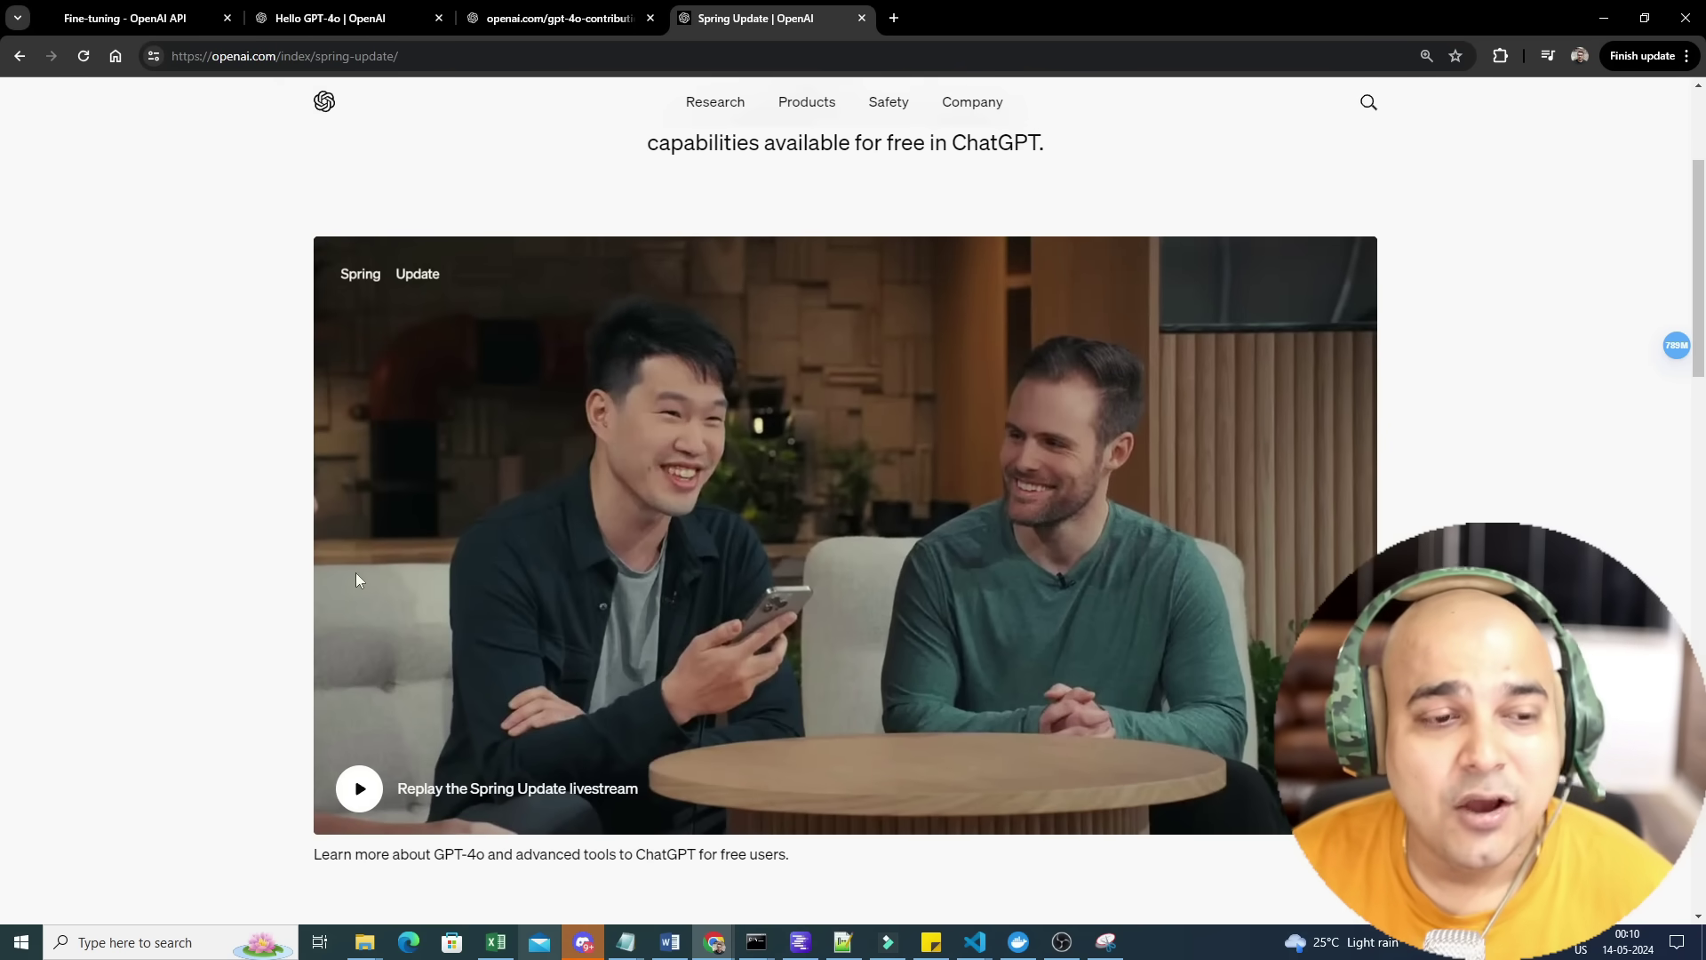